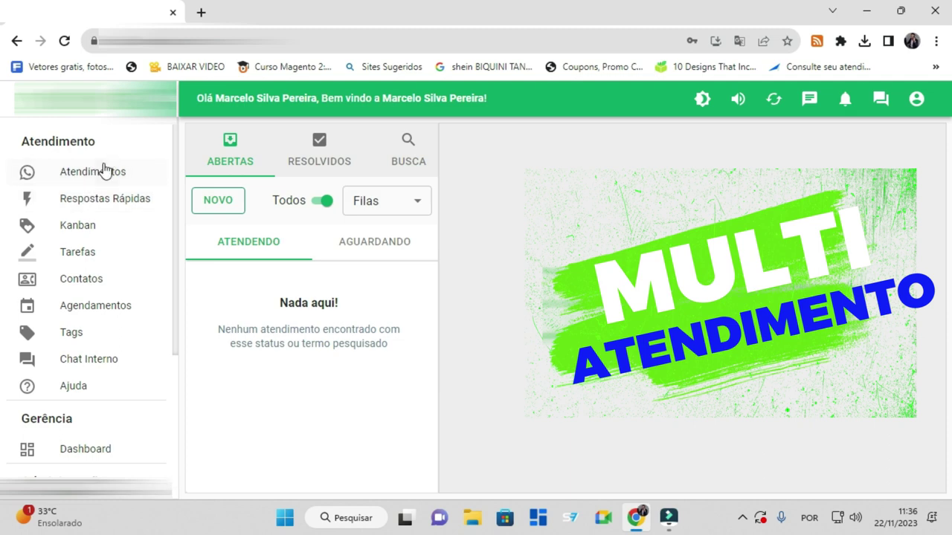
- Open the Atendimentos page, where the open-tickets list is empty
click(98, 175)
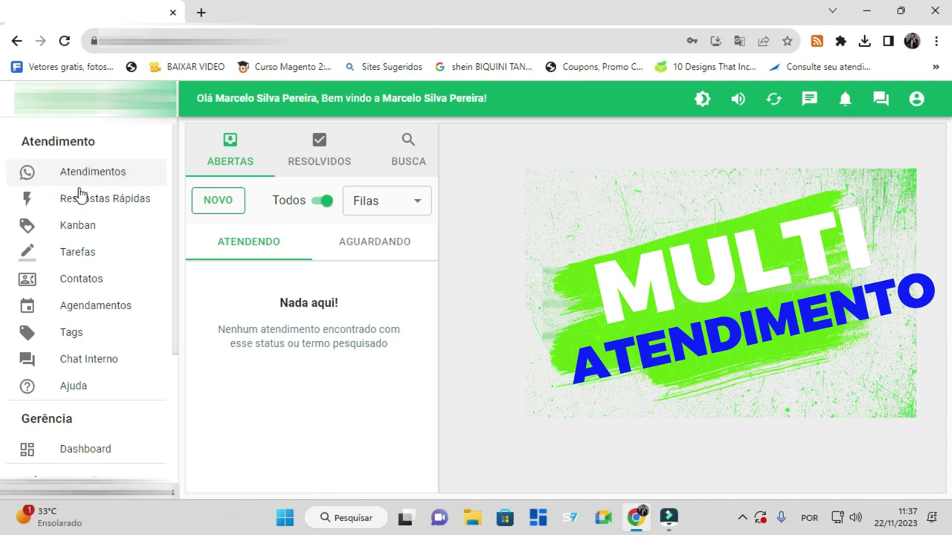
- Check the Resolvidos, Abertas and Atendendo ticket tabs
scroll(80, 182, down, 1)
scroll(86, 225, down, 2)
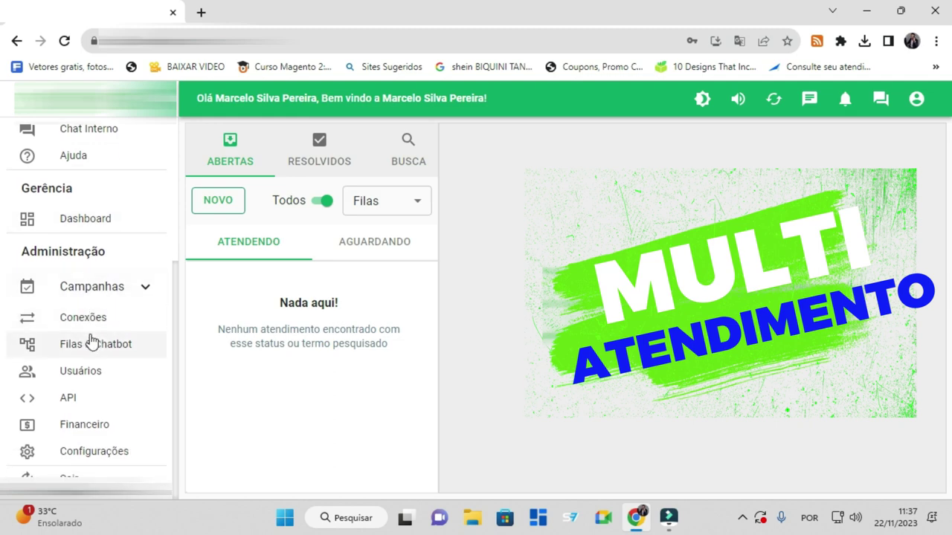
scroll(92, 342, up, 3)
click(74, 171)
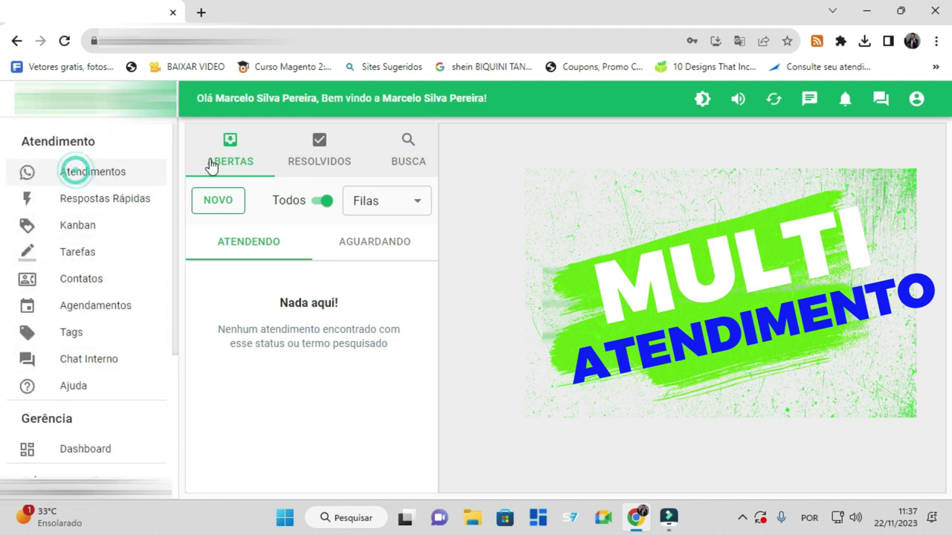
click(113, 176)
click(314, 156)
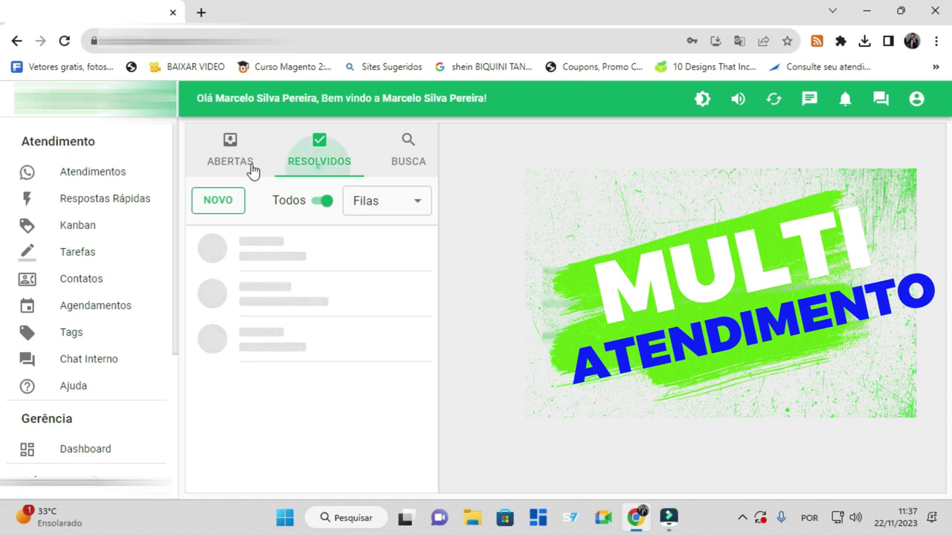
click(227, 161)
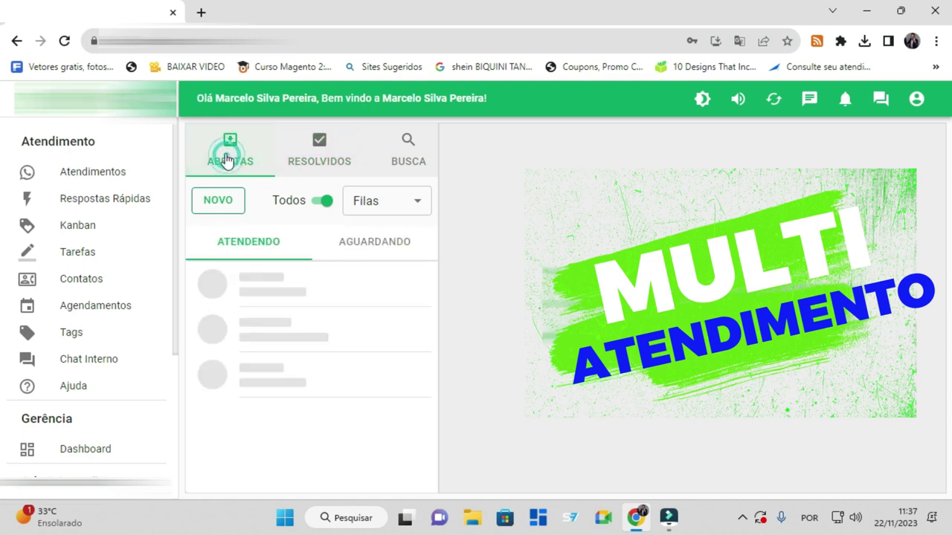
click(255, 247)
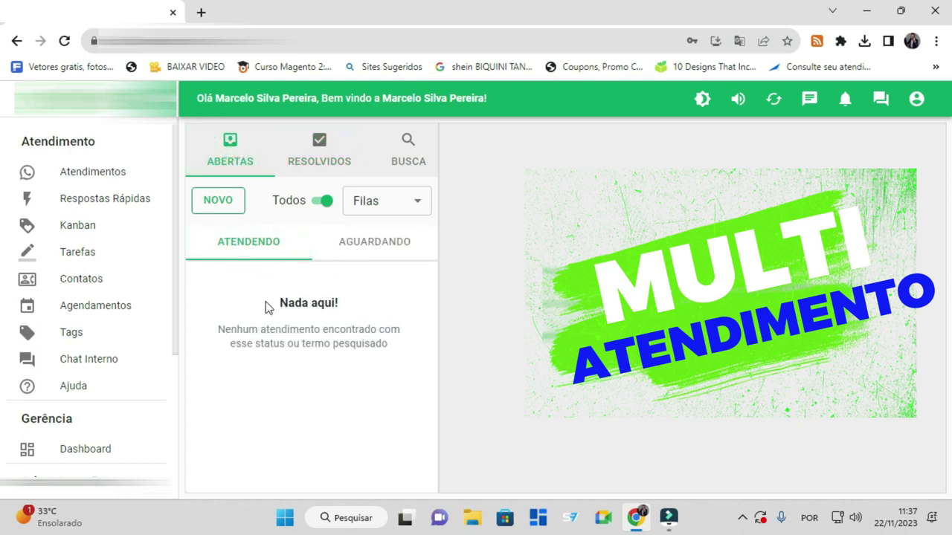
click(262, 244)
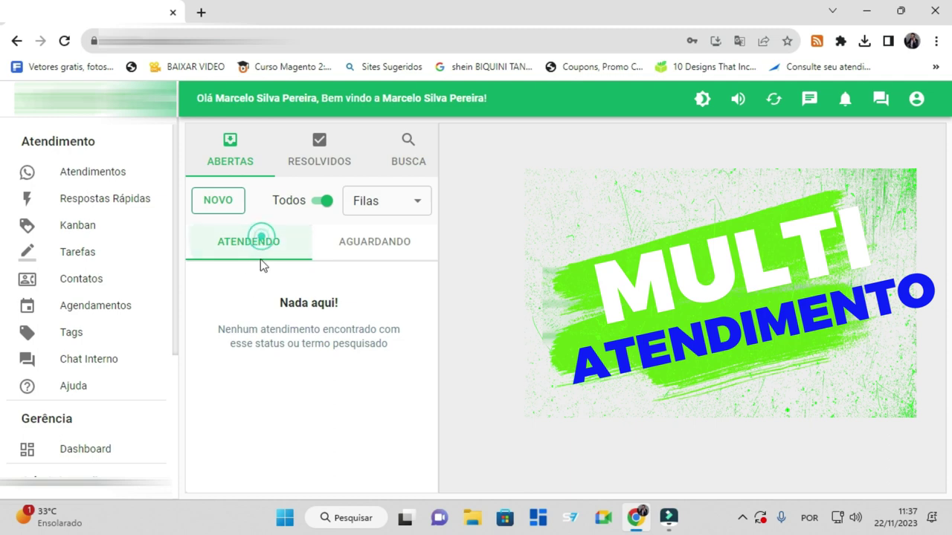
- Show the empty Aguardando tickets list and set the notification volume to maximum
click(381, 251)
click(386, 244)
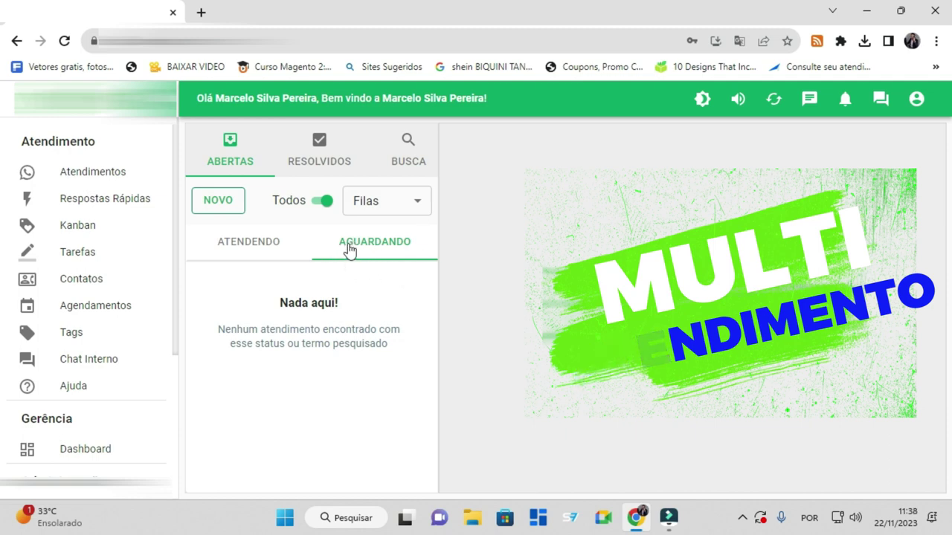
click(742, 100)
drag(720, 146, 759, 148)
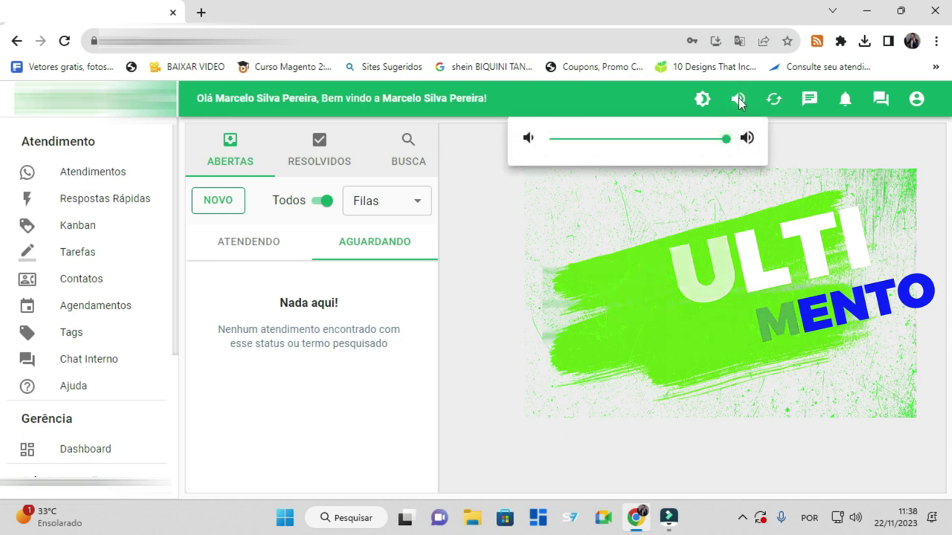
click(738, 98)
click(703, 100)
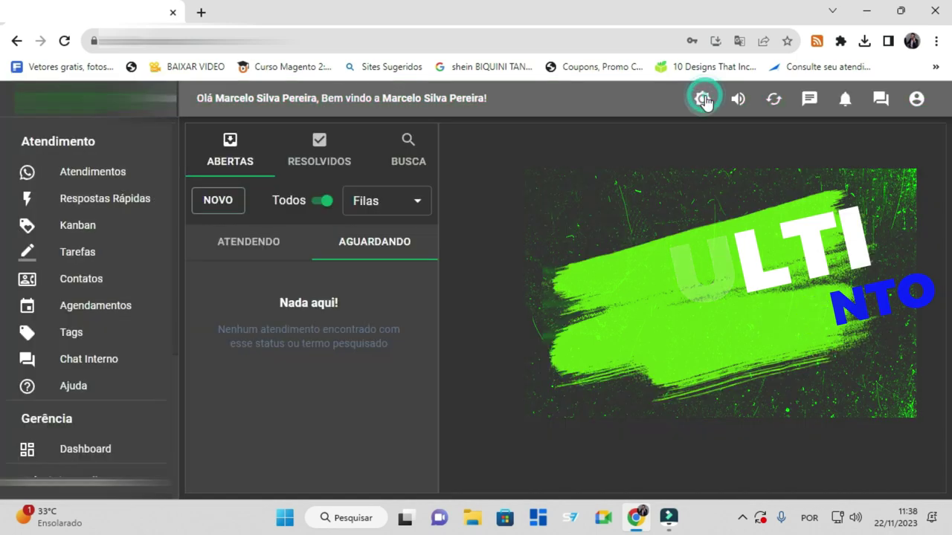
click(703, 100)
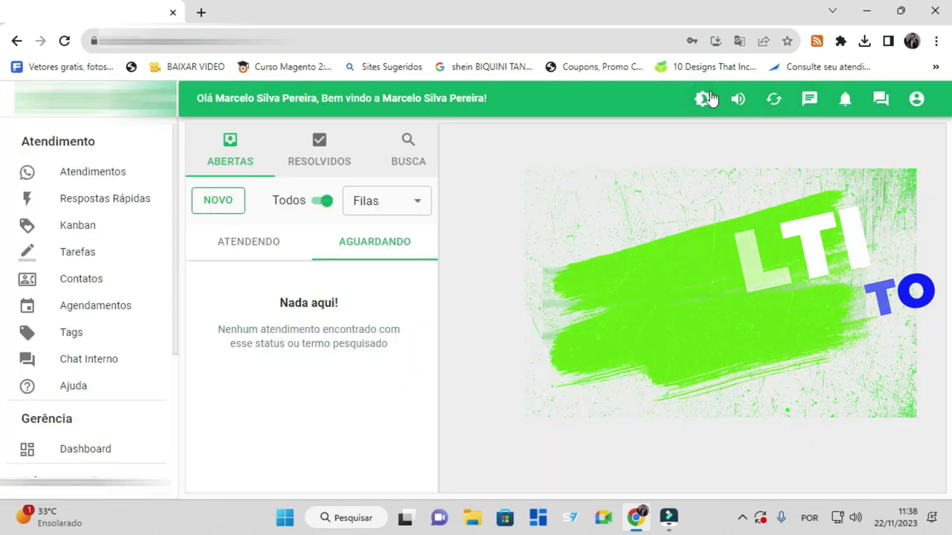
click(702, 100)
click(703, 99)
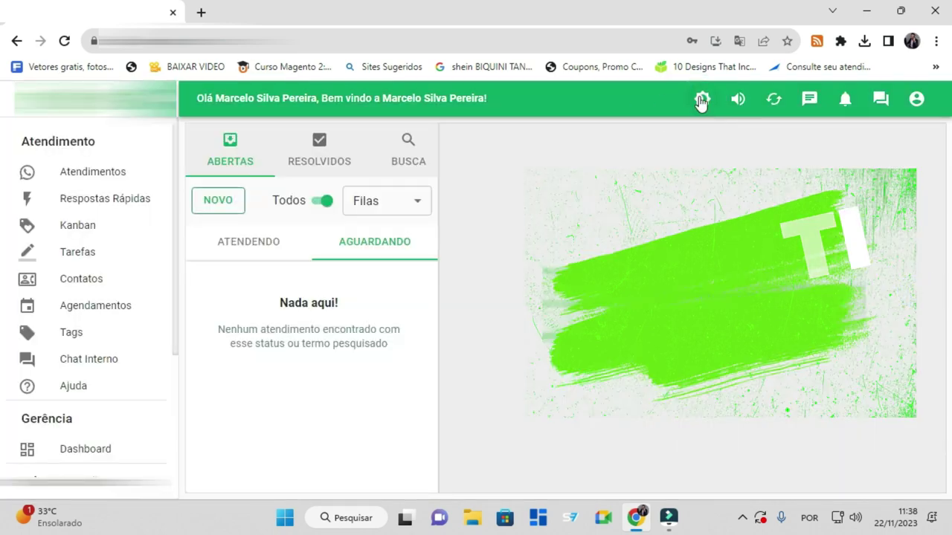
click(702, 100)
click(703, 100)
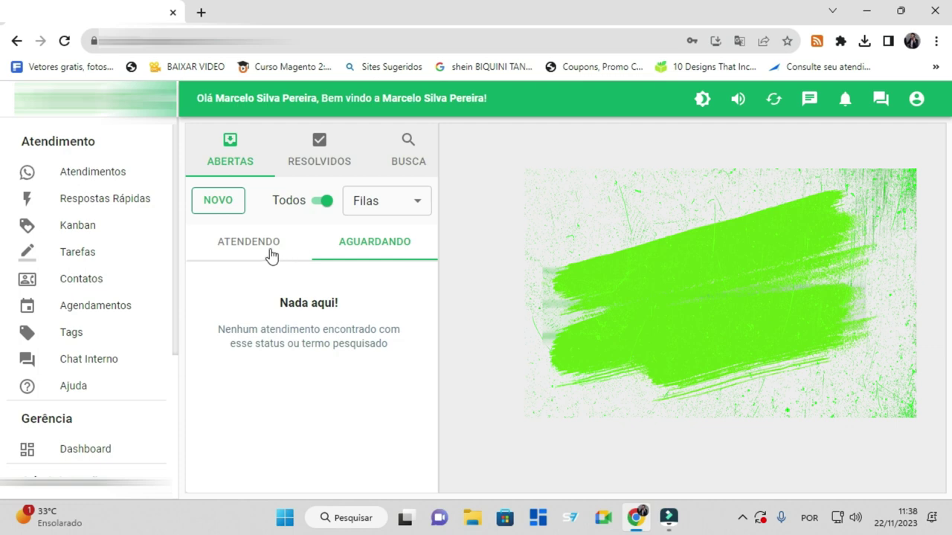
click(370, 249)
click(385, 207)
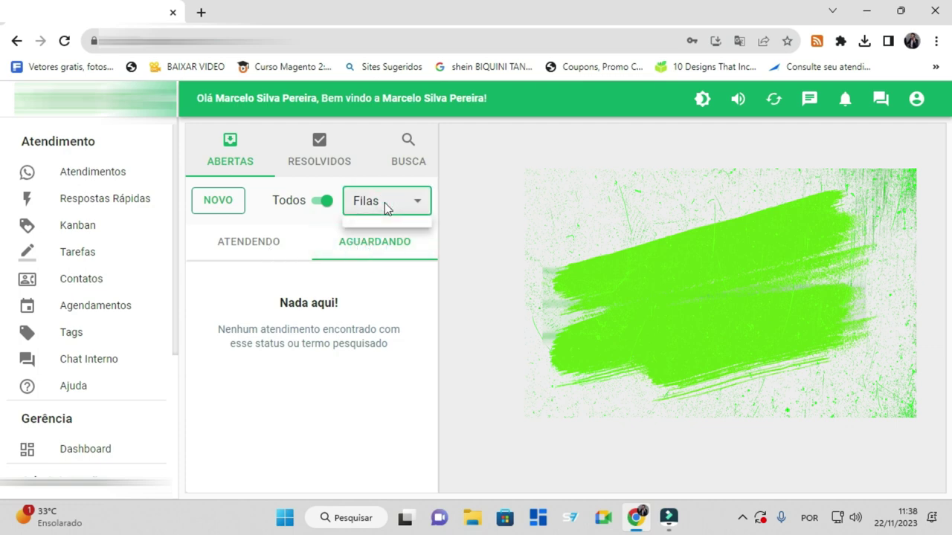
click(385, 202)
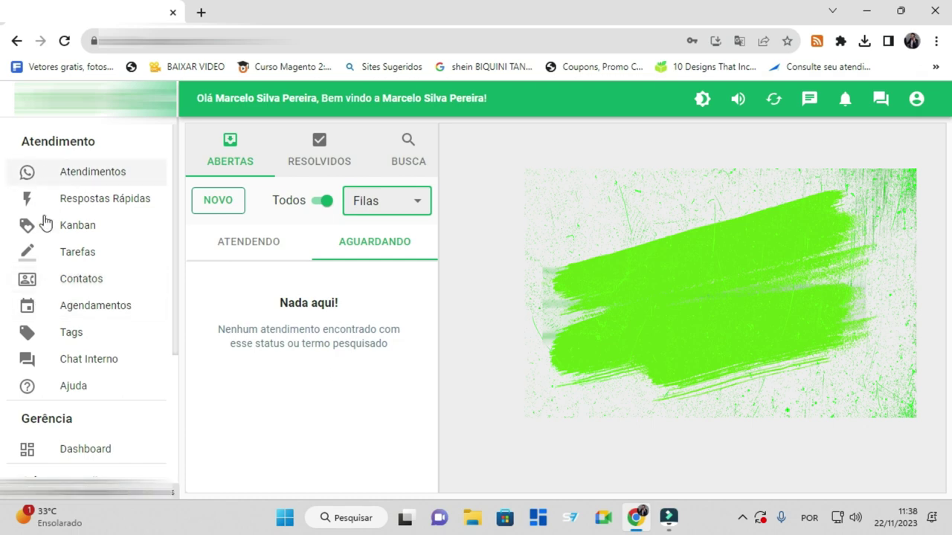
click(90, 199)
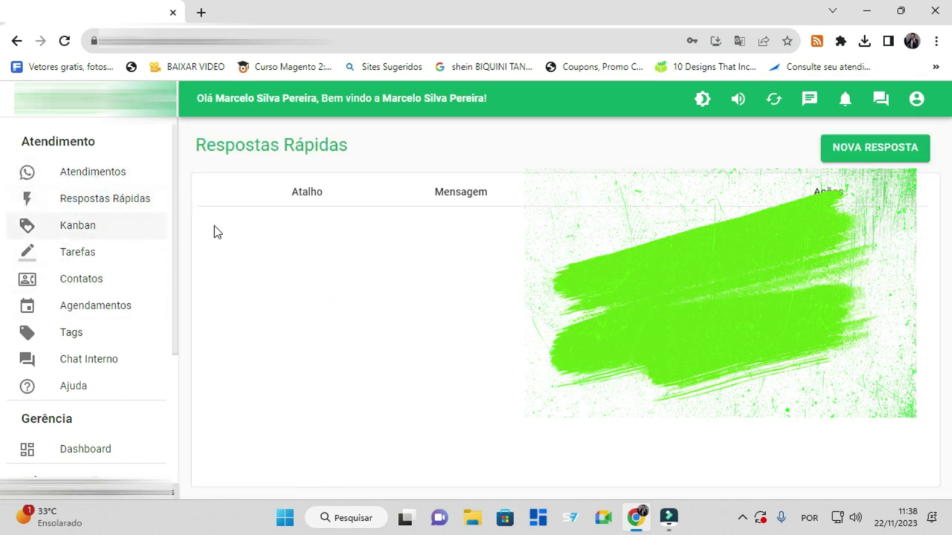
- View the empty Respostas Rápidas list, then the Kanban board's Em aberto column
click(282, 217)
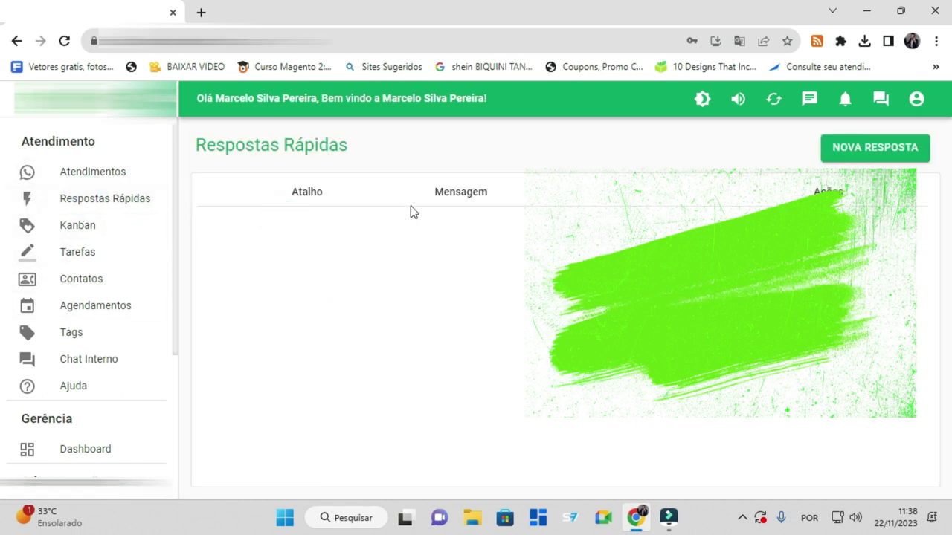
click(67, 236)
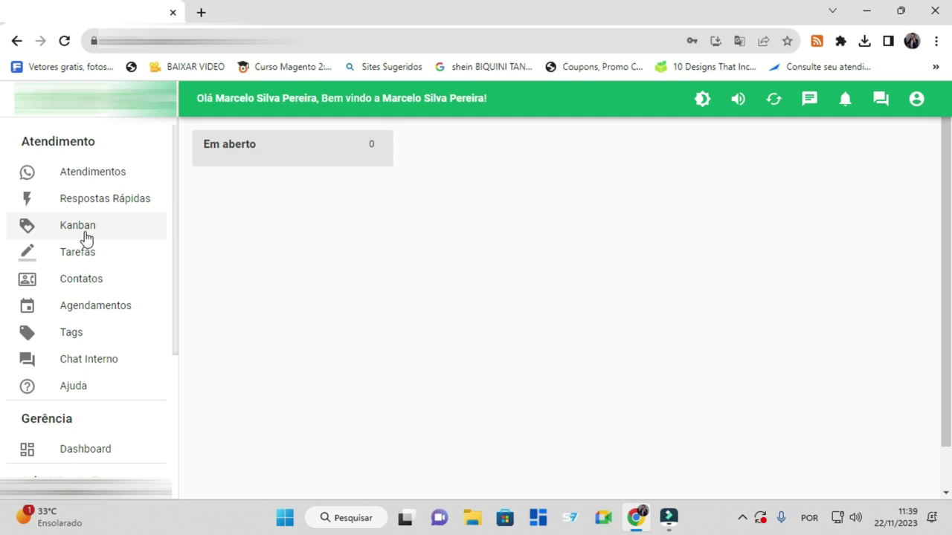
- Browse Tarefas, Contatos and the Campanhas menu, ending on the empty Agendamentos table
click(61, 253)
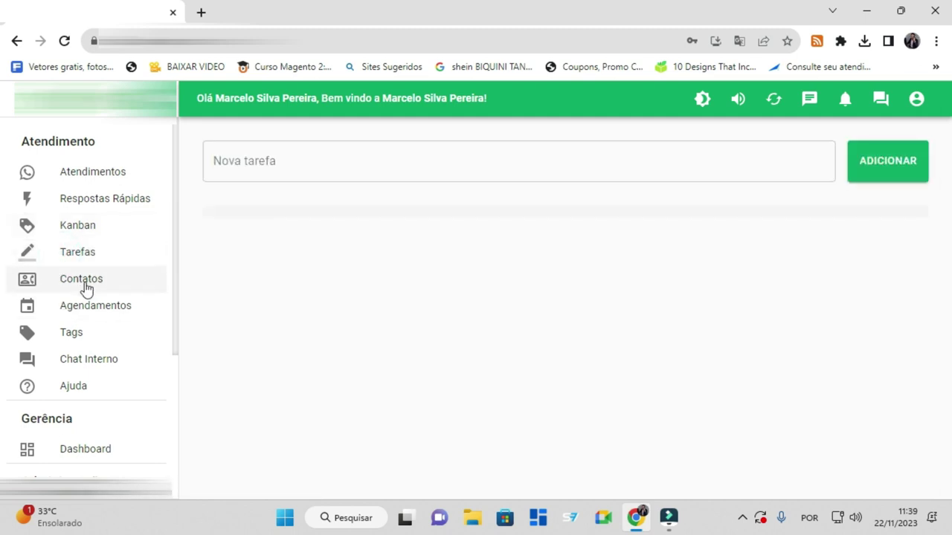
click(81, 281)
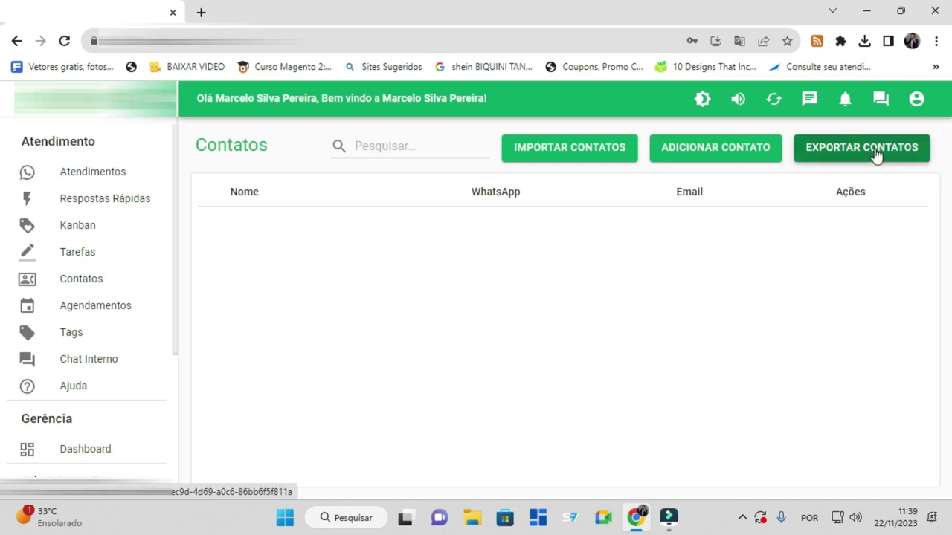
scroll(60, 290, down, 3)
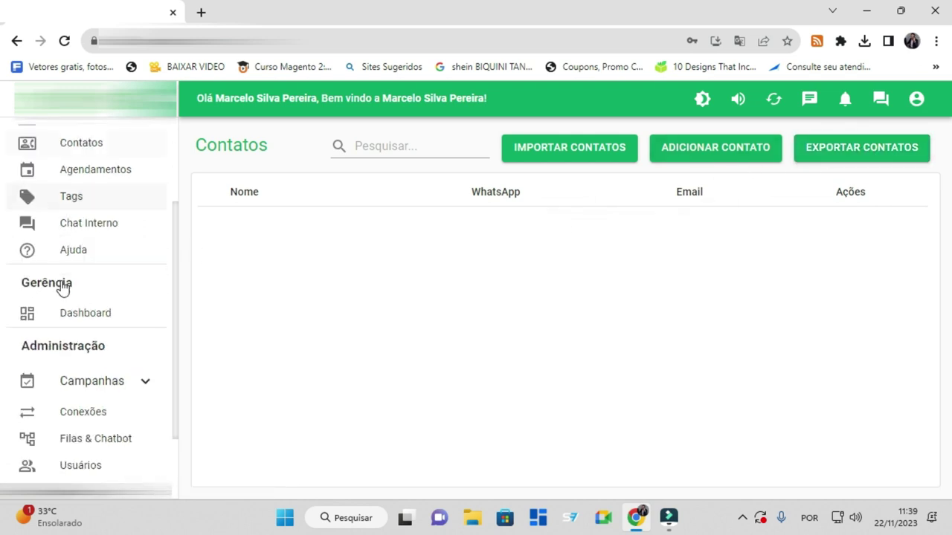
click(136, 301)
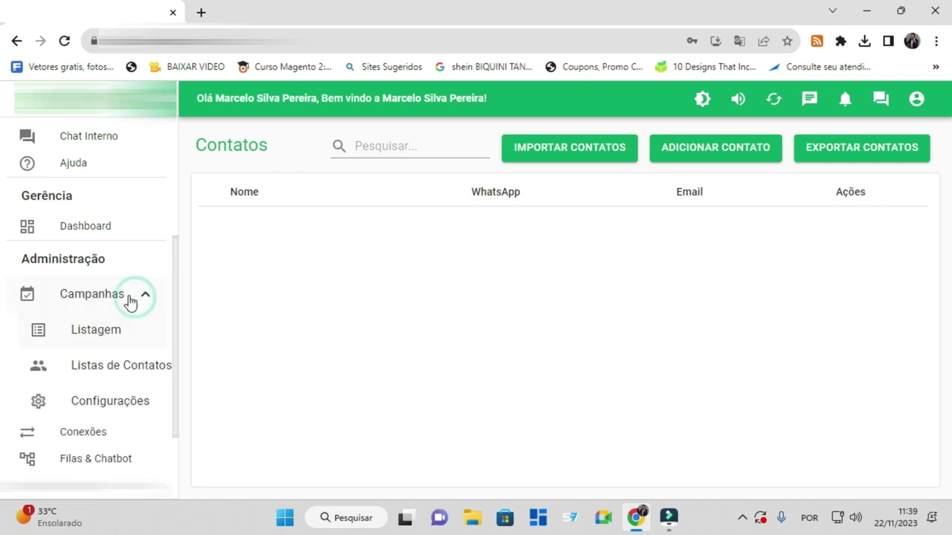
click(137, 301)
scroll(111, 297, up, 3)
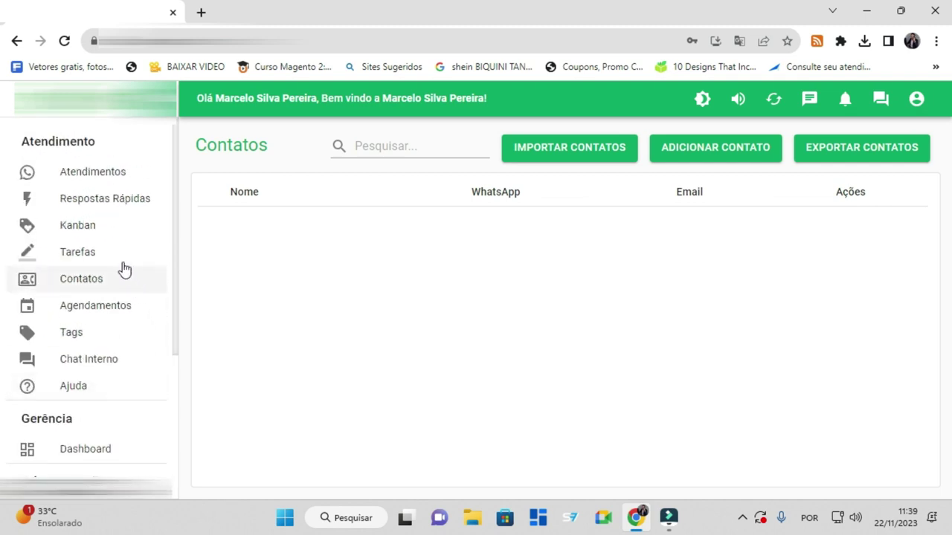
scroll(104, 260, down, 1)
scroll(96, 255, up, 1)
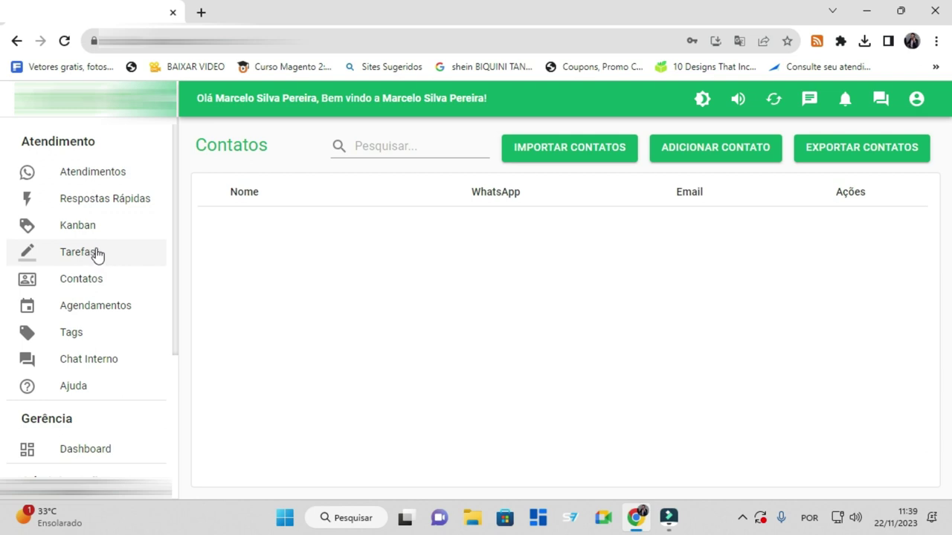
click(89, 309)
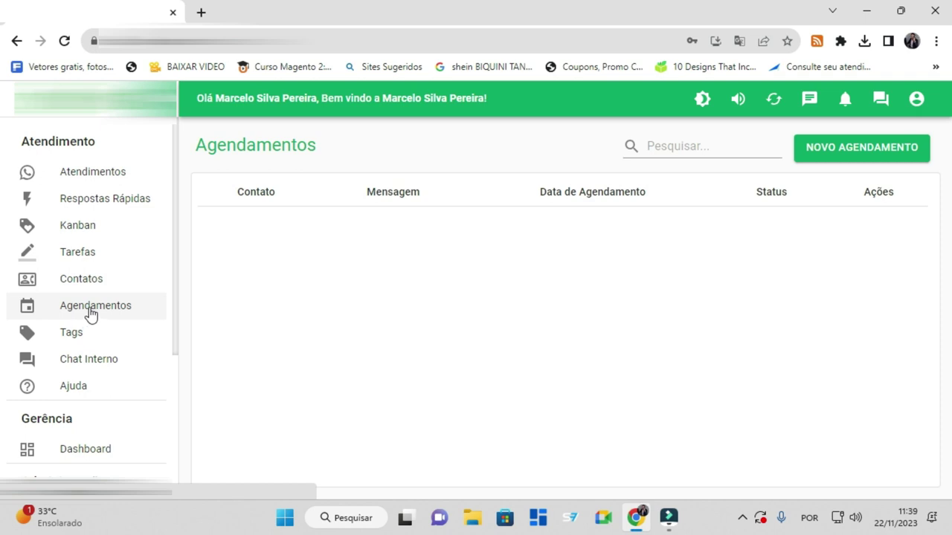
click(818, 149)
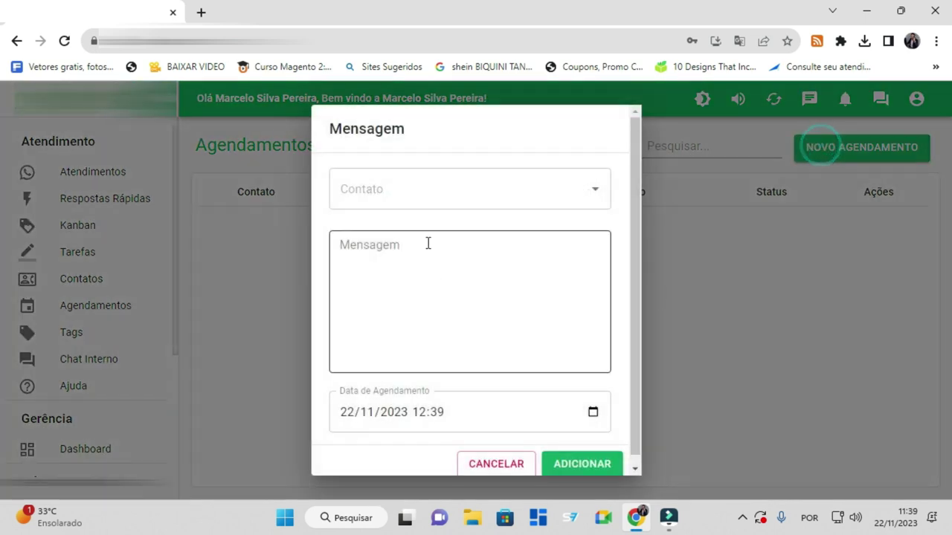
click(436, 190)
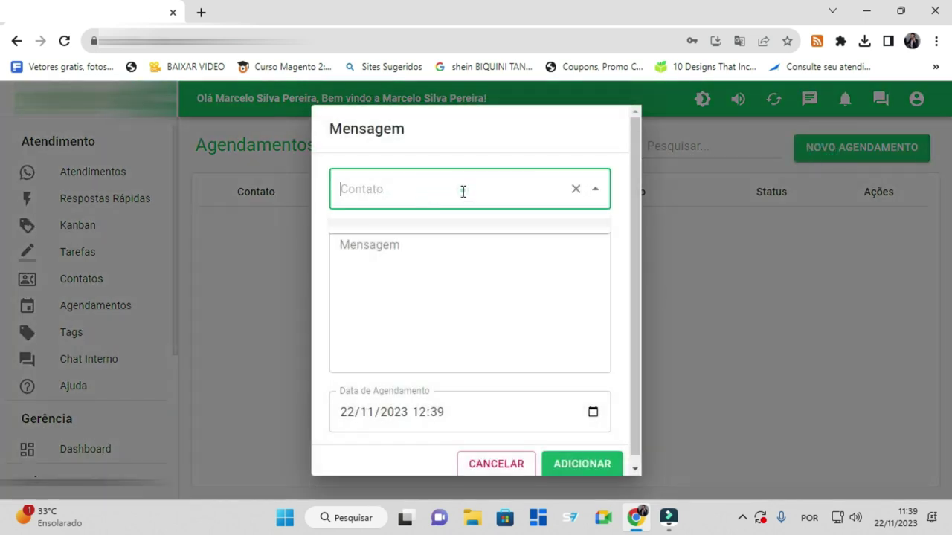
click(463, 190)
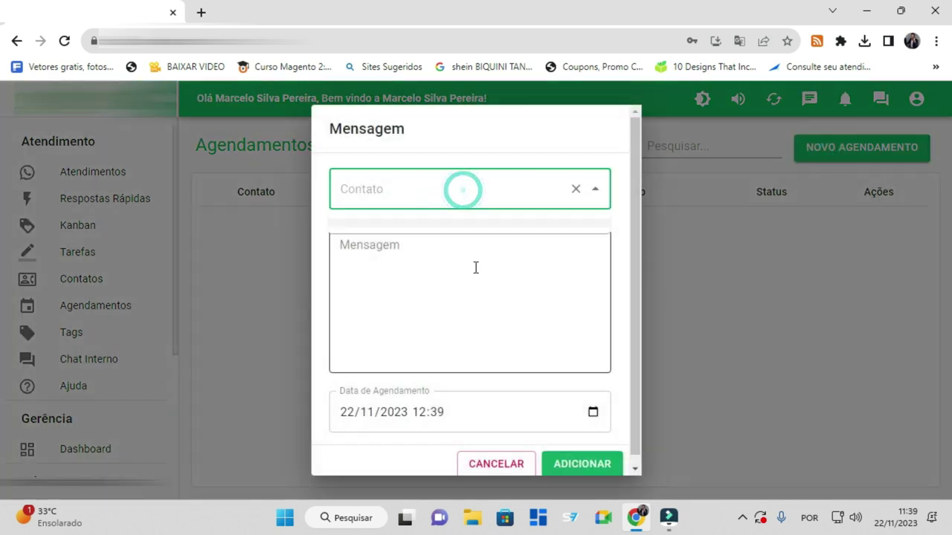
click(481, 190)
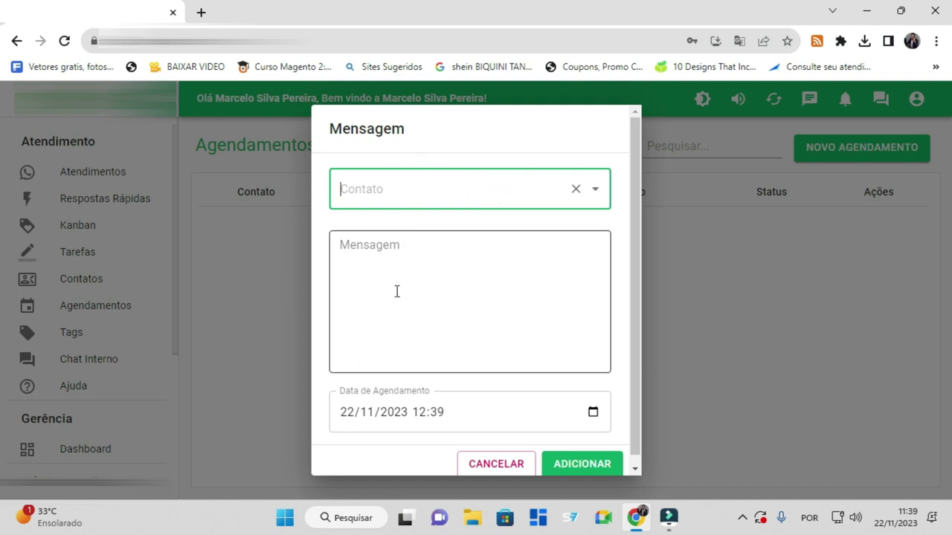
click(381, 190)
click(314, 208)
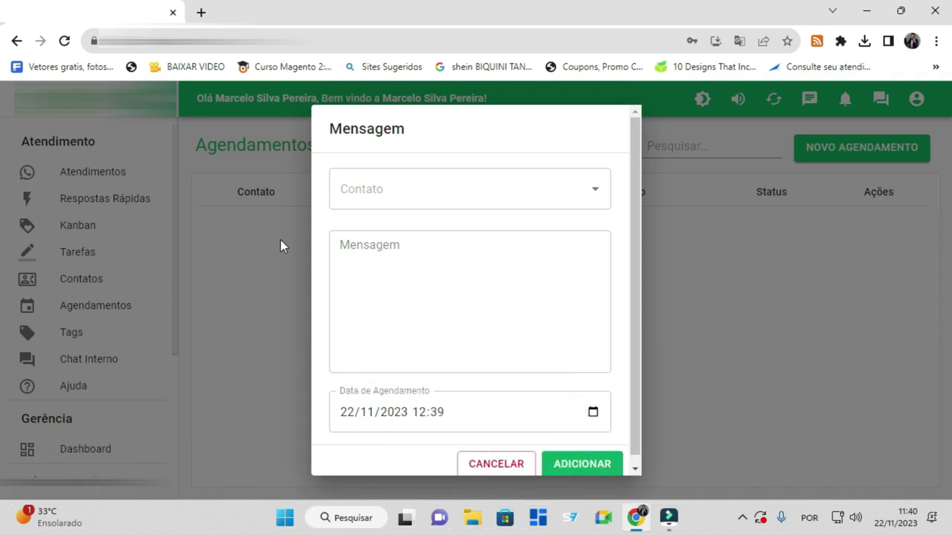
click(280, 239)
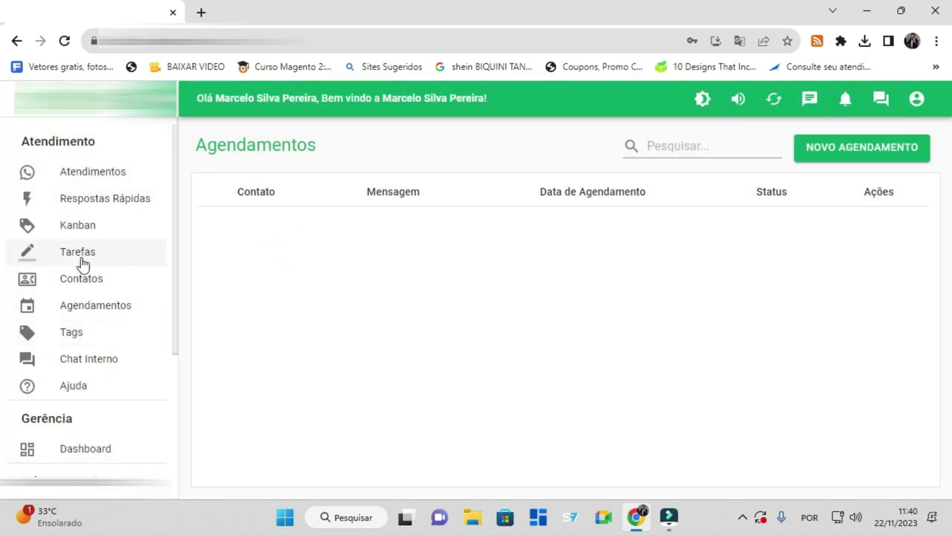
click(86, 341)
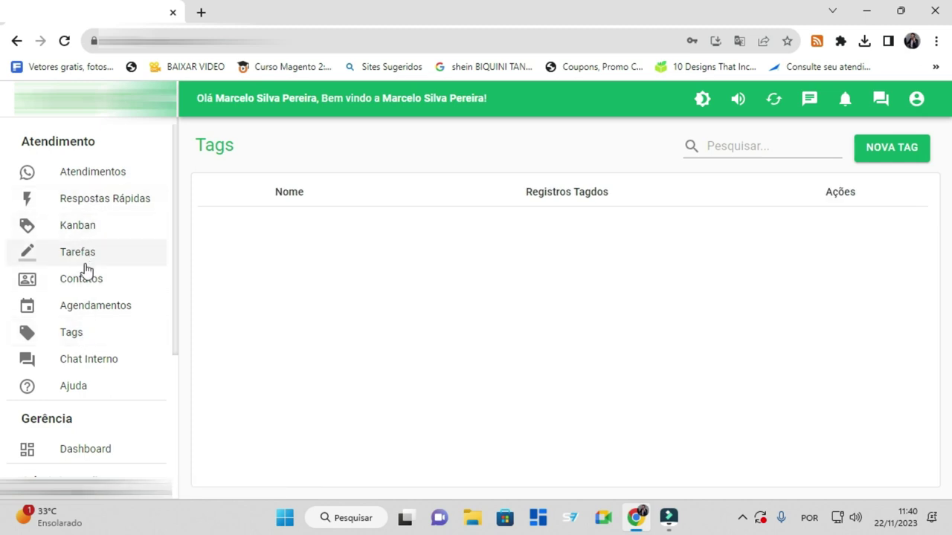
click(77, 336)
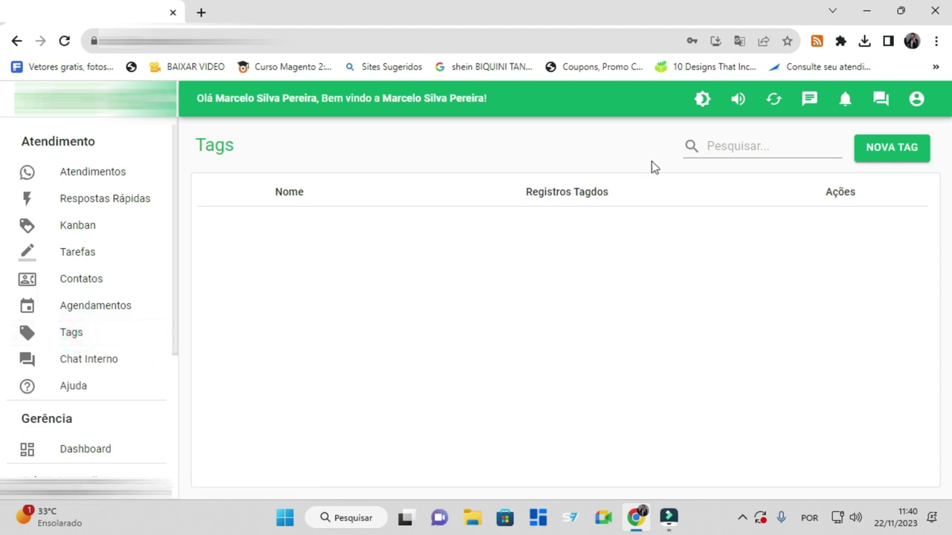
click(890, 152)
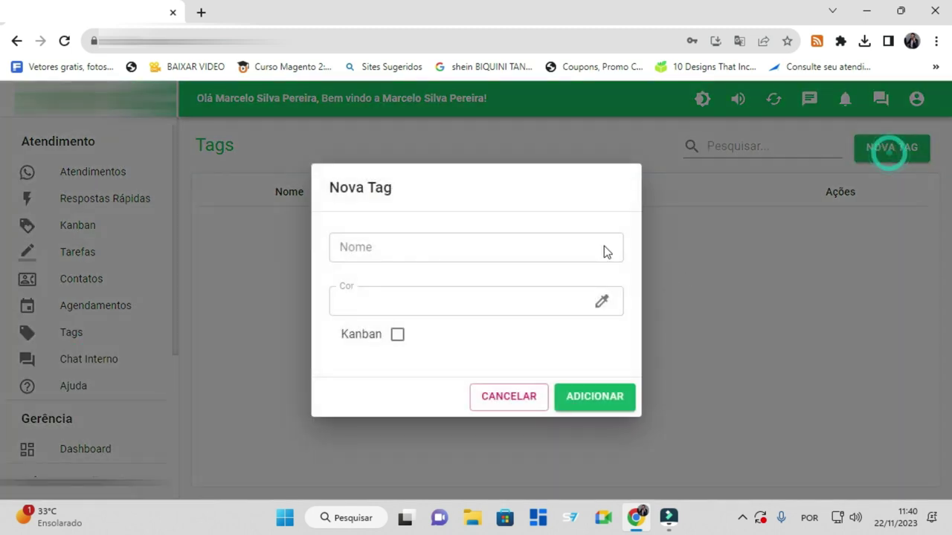
click(406, 250)
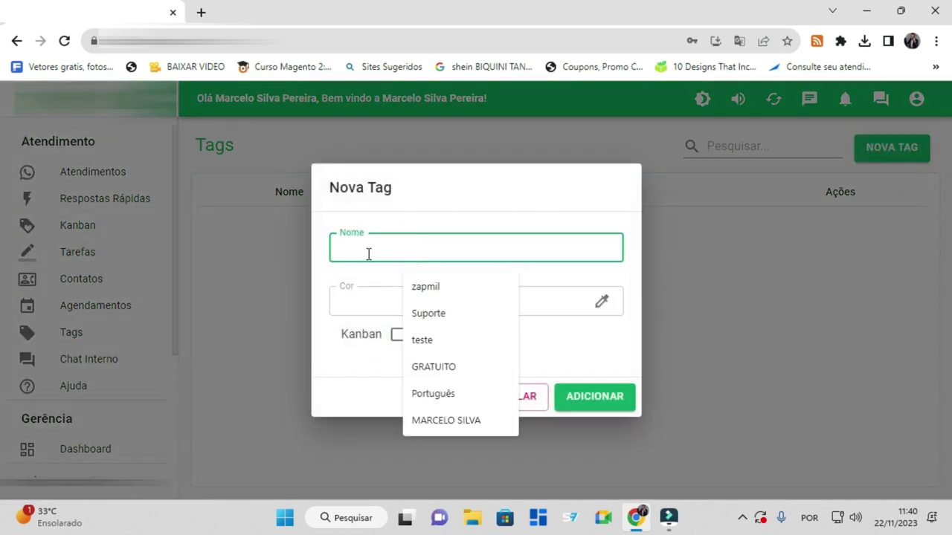
click(300, 224)
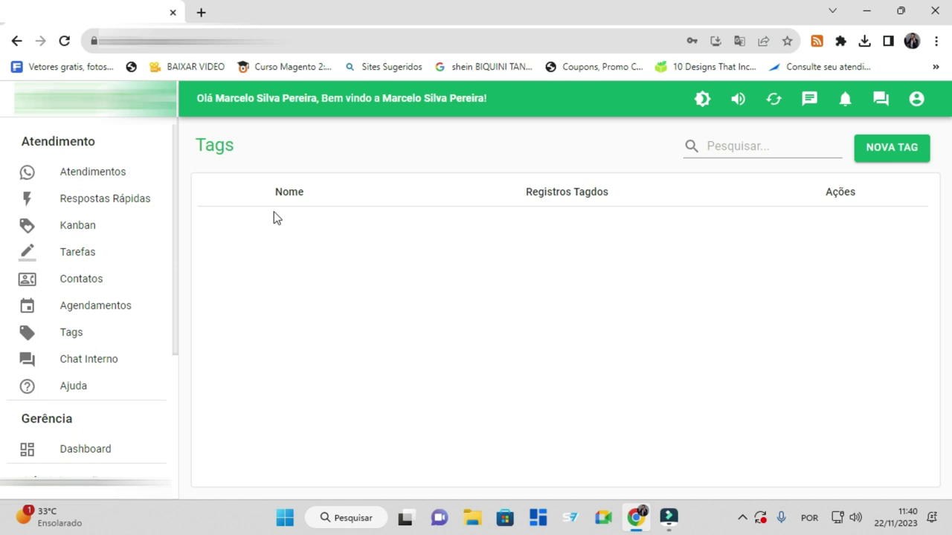
- Create the tag LUCAS with colour #b80000, then start another new tag
click(89, 334)
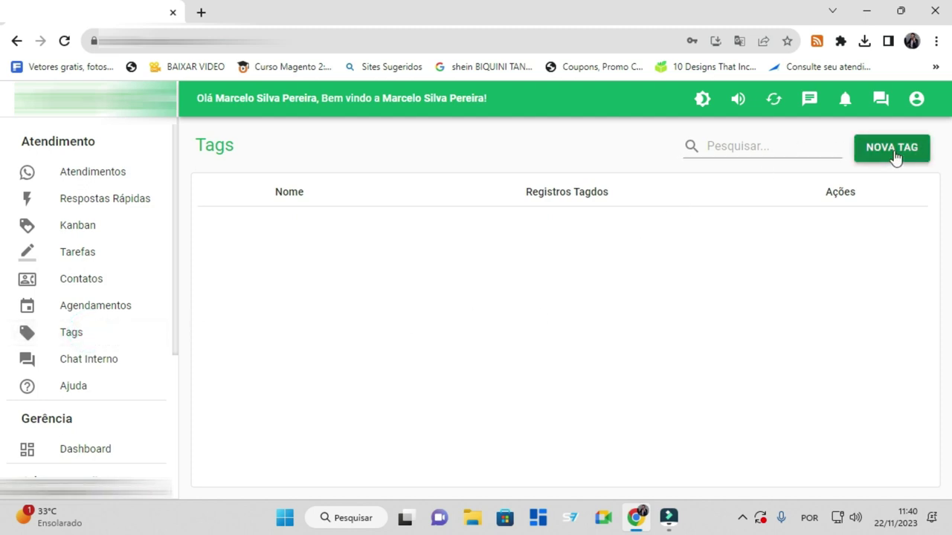
click(892, 149)
click(418, 252)
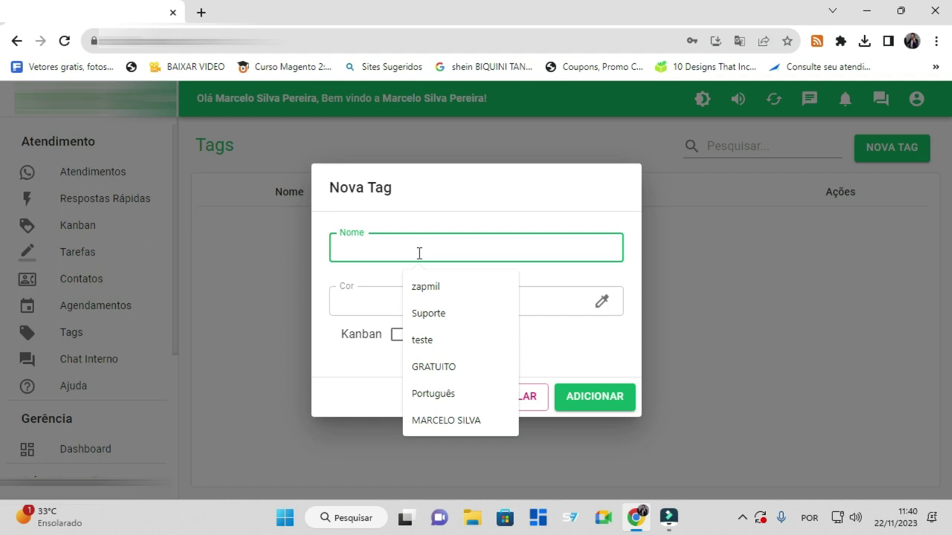
text(LUCAS)
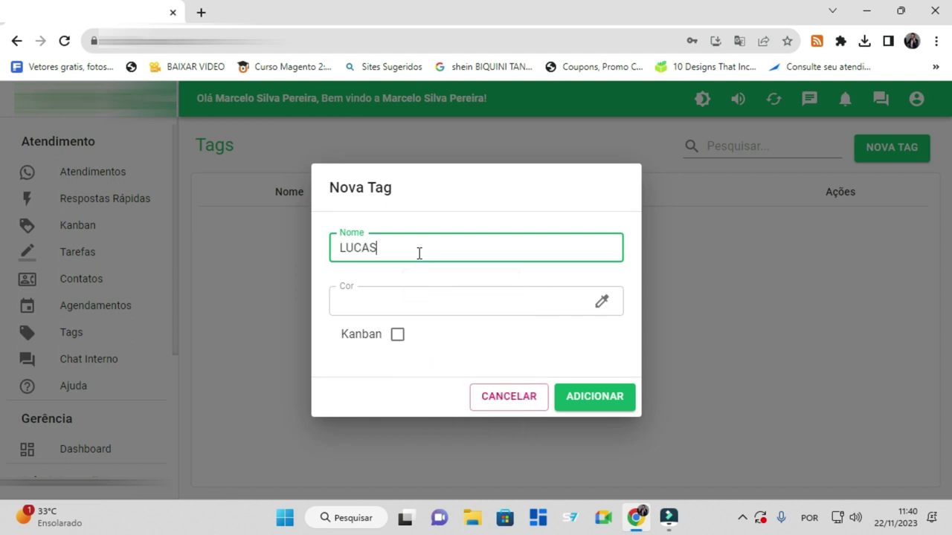
click(503, 309)
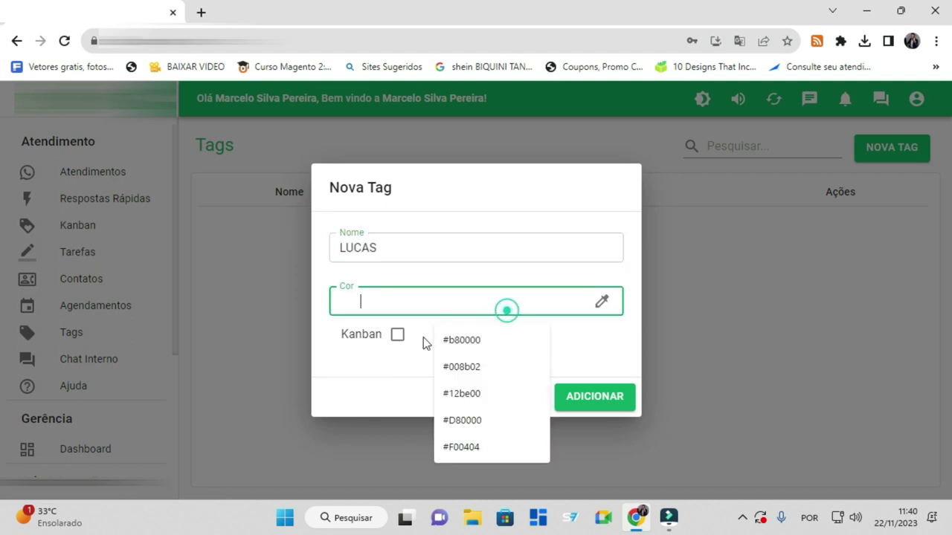
click(496, 339)
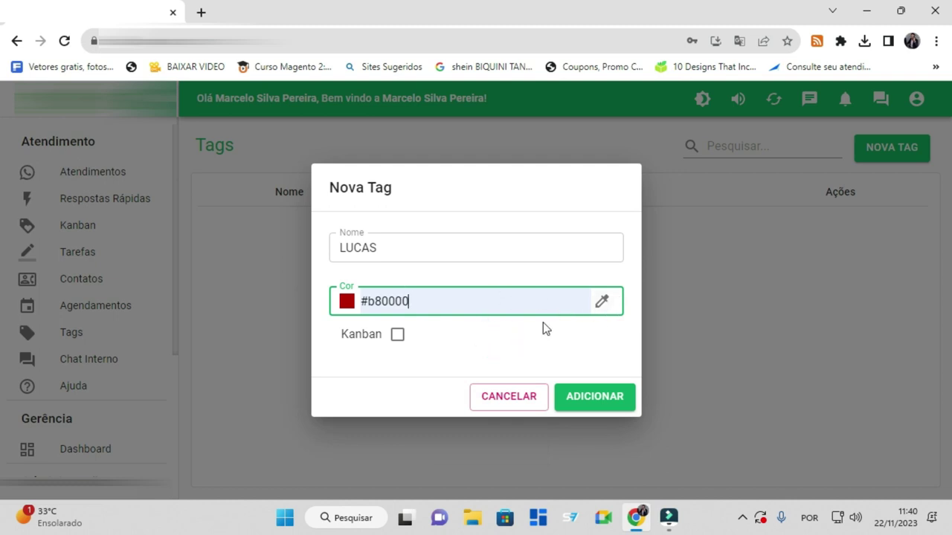
click(595, 400)
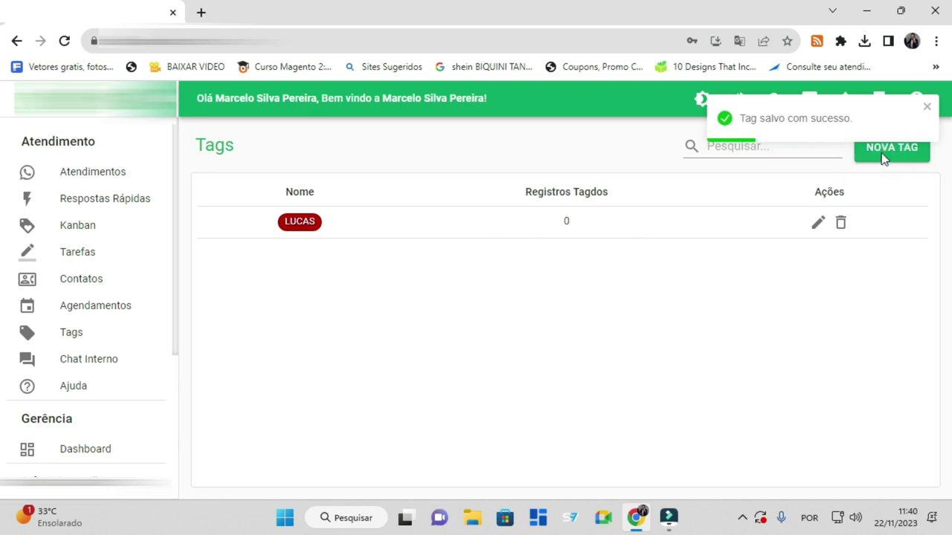
click(885, 152)
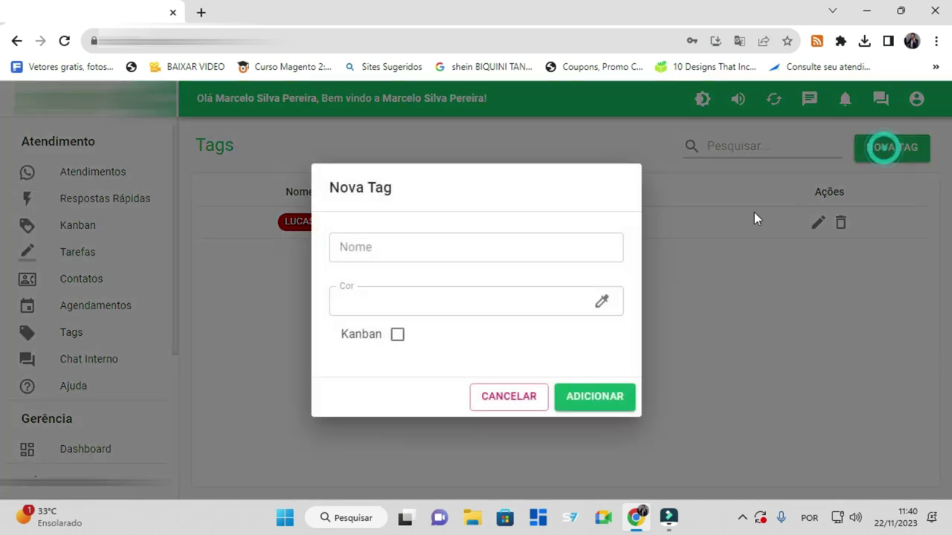
click(432, 258)
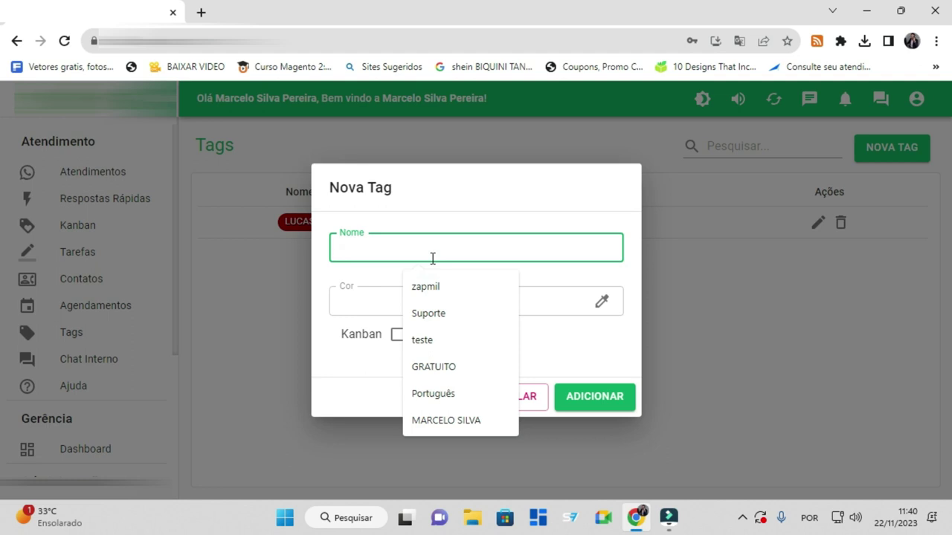
- Save the new tag CARLOS with colour #12be00 and check both tag names
text(CARD)
key(BackSpace)
text(LOS)
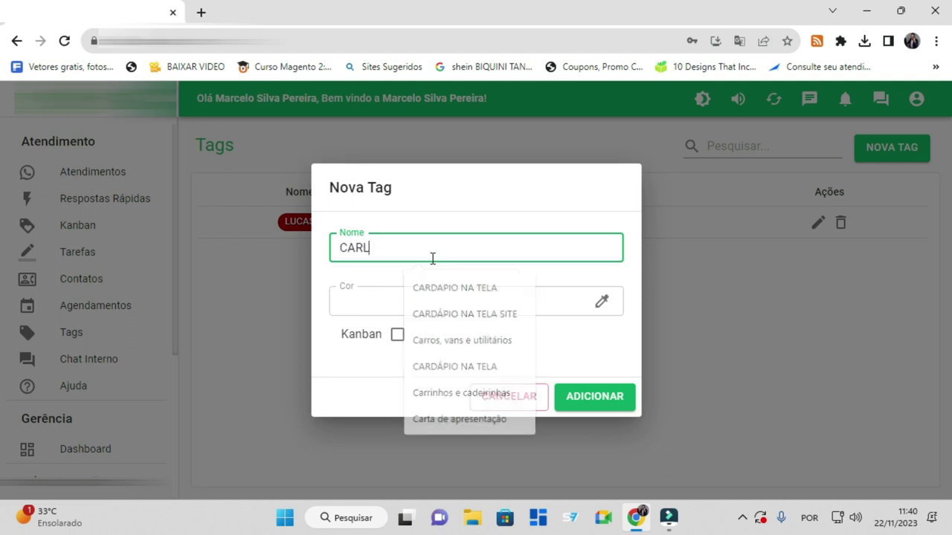
click(455, 302)
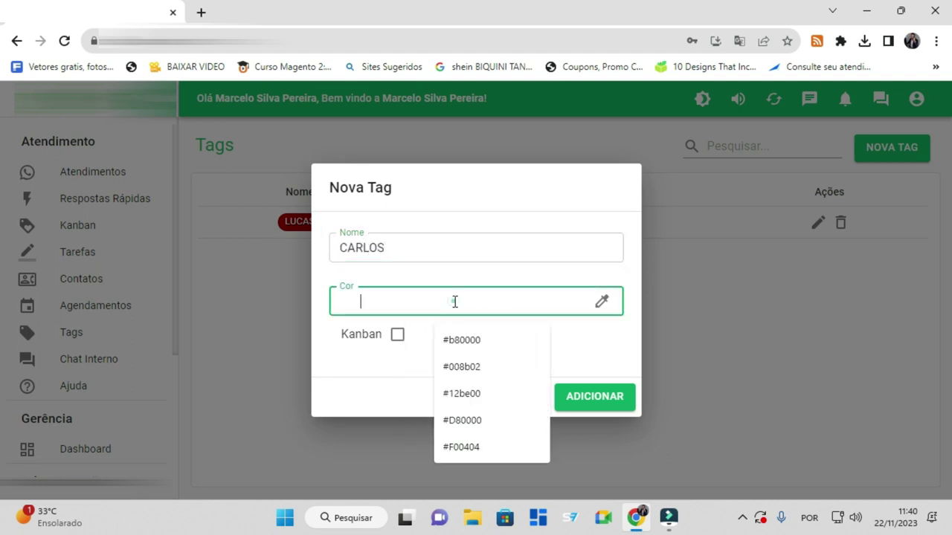
click(474, 395)
click(613, 399)
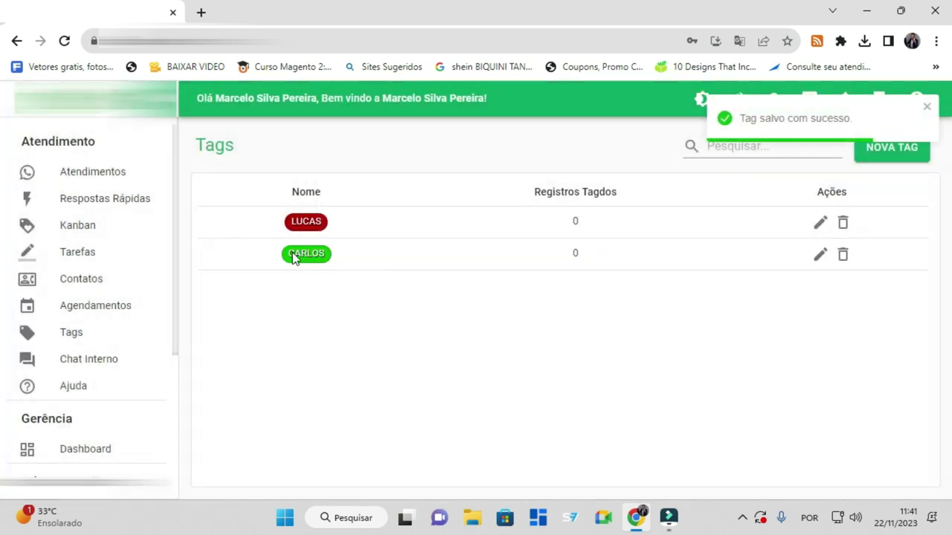
double_click(306, 254)
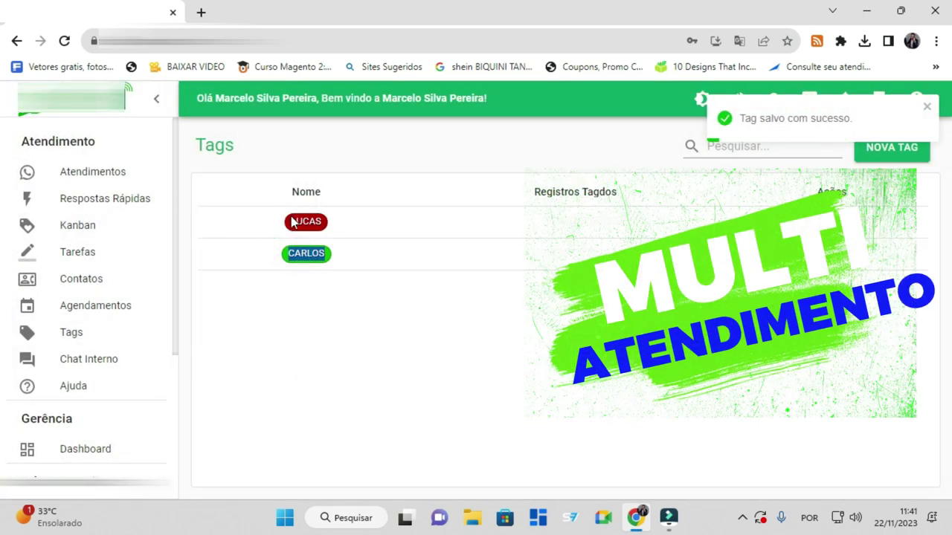
double_click(297, 221)
click(315, 232)
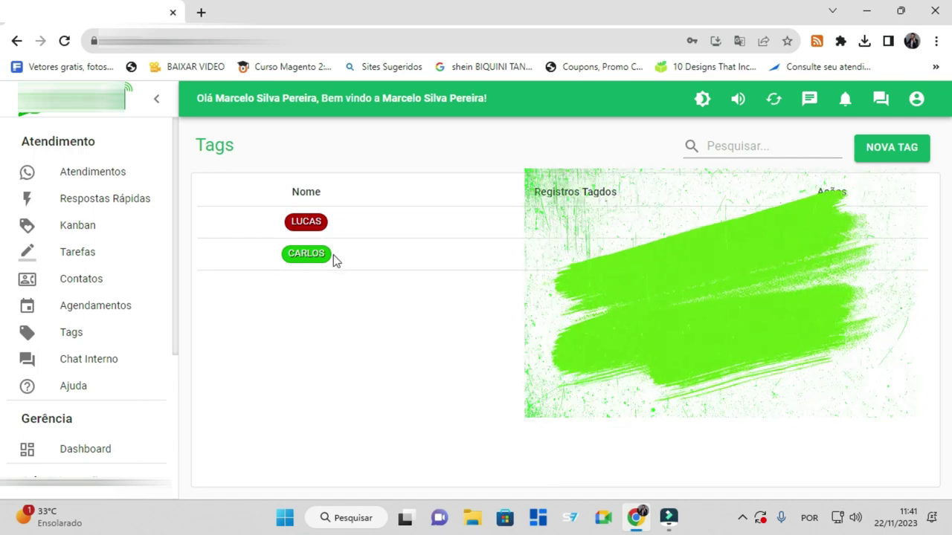
- Visit Atendimentos, Tags and Chat Interno, then scroll through the Central de Ajuda page
click(91, 176)
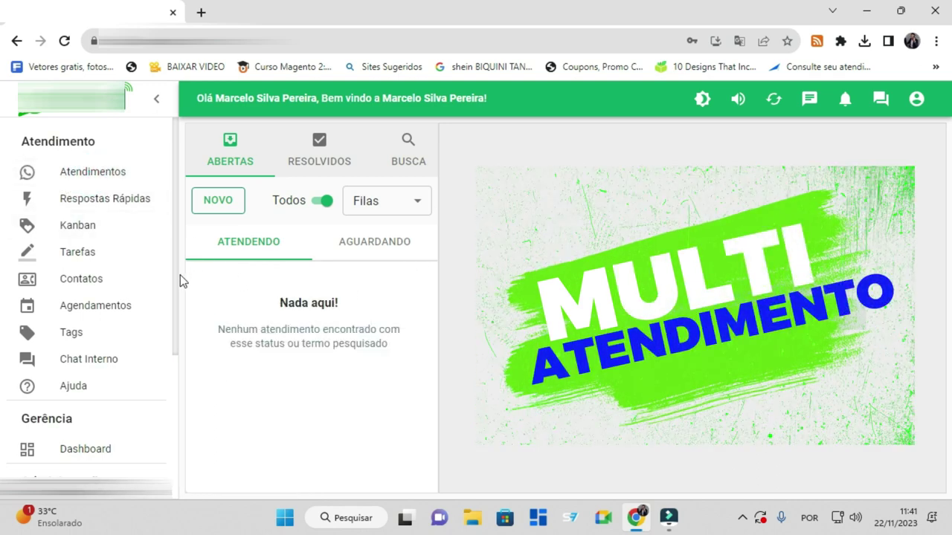
click(80, 344)
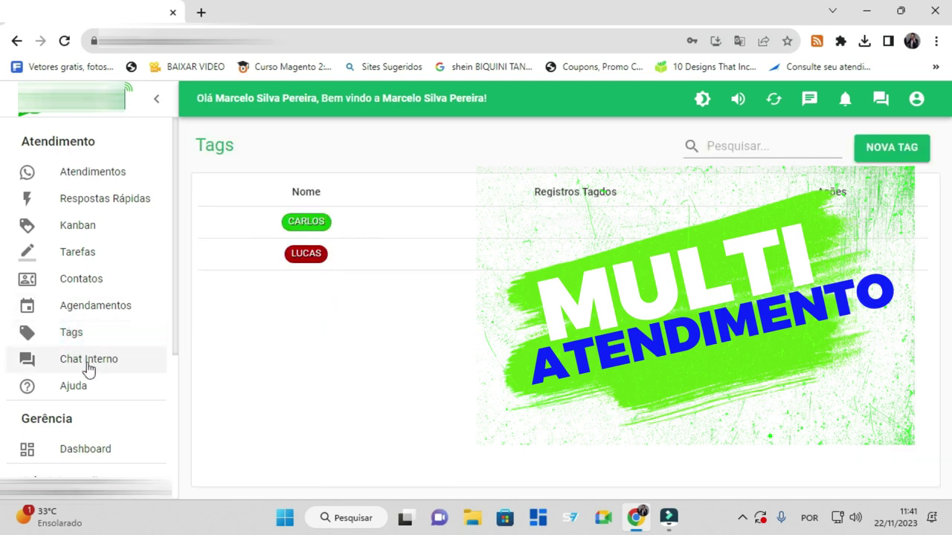
click(88, 364)
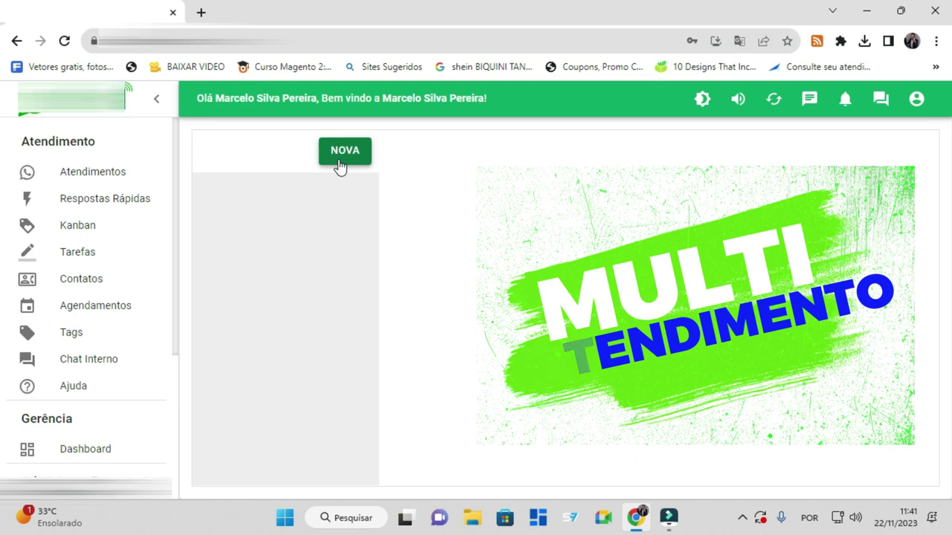
click(90, 388)
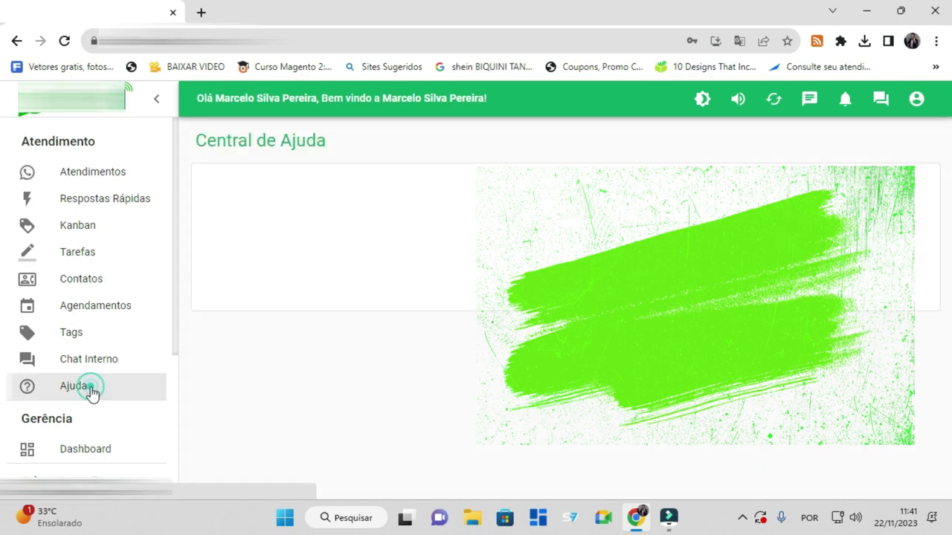
click(375, 199)
scroll(74, 401, down, 1)
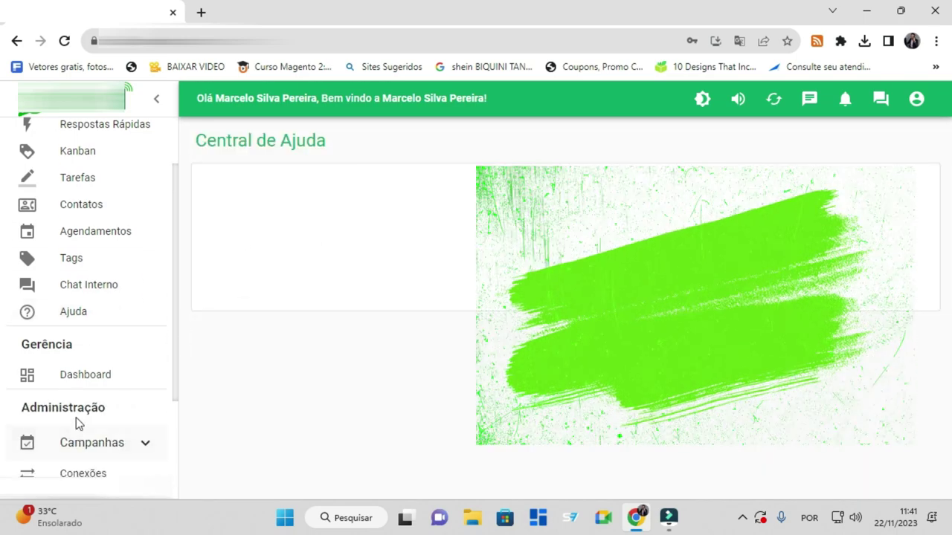
- Open the Dashboard filtered 01/11/2023–22/11/2023 and scroll to its statistics cards
click(85, 377)
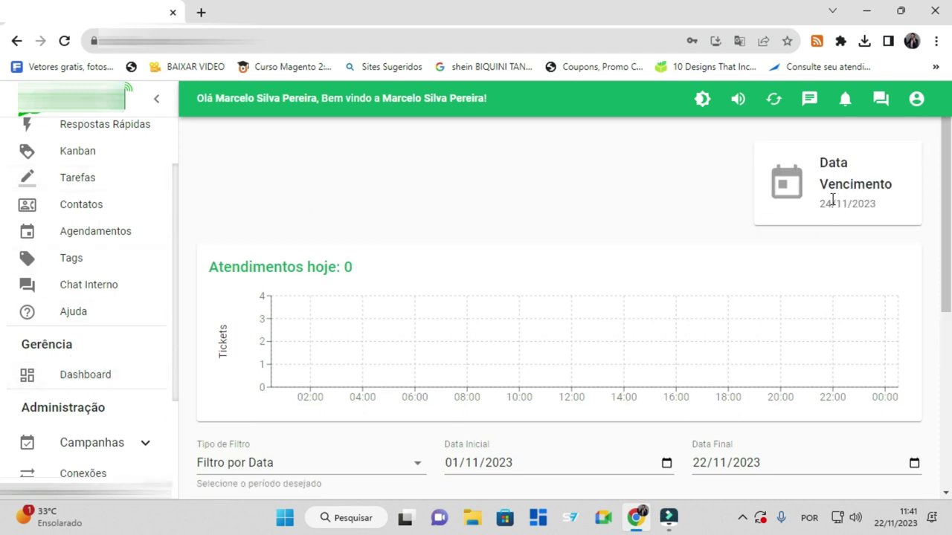
drag(836, 198, 880, 210)
click(880, 211)
scroll(542, 316, down, 3)
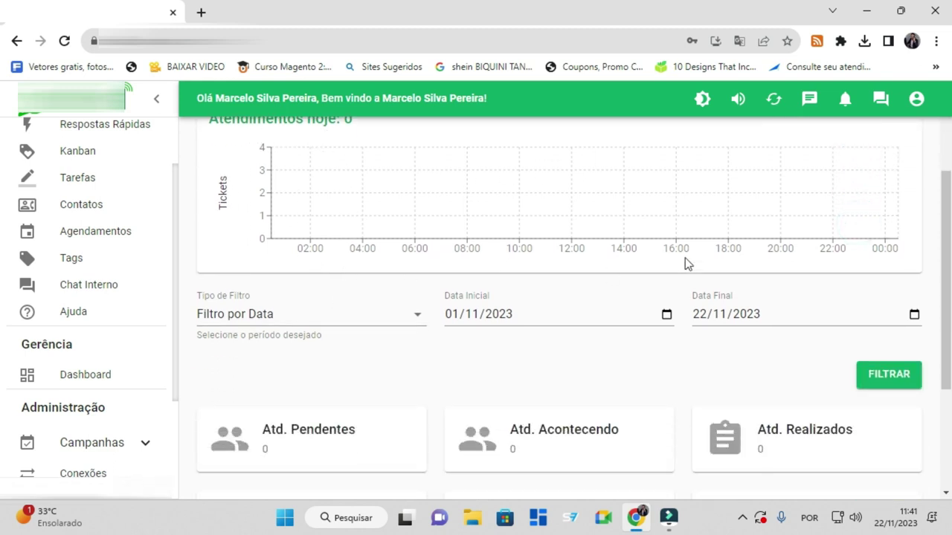
scroll(369, 354, down, 1)
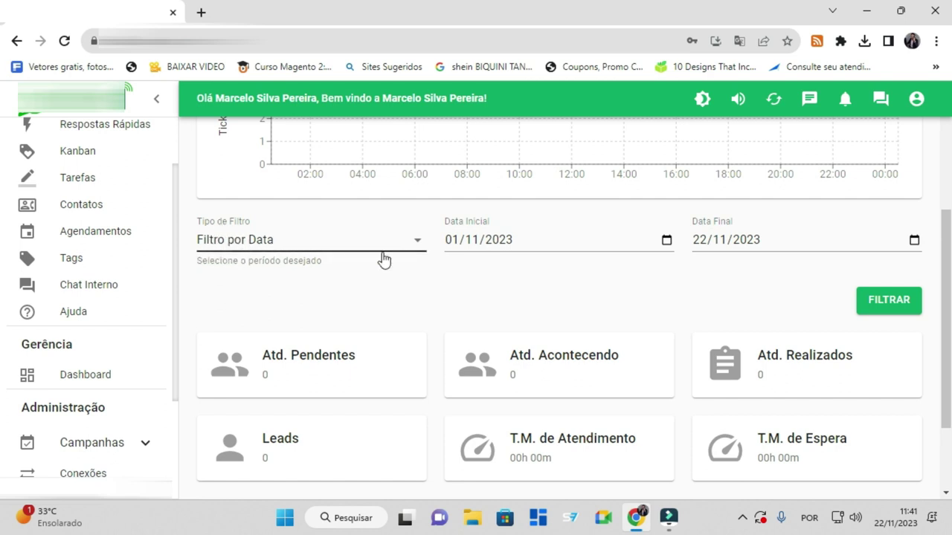
scroll(282, 297, down, 2)
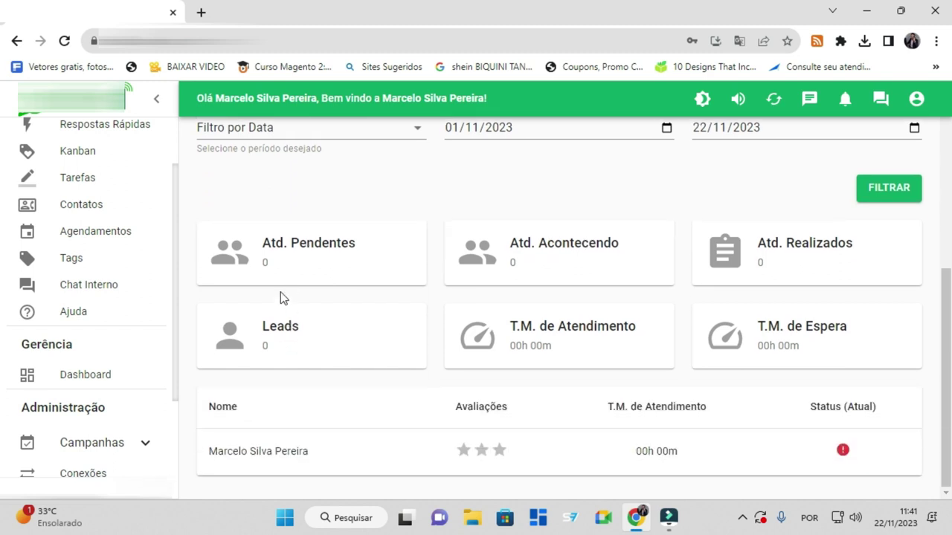
- Point out the Atd. Pendentes, Acontecendo, Realizados, Leads, T.M. de Atendimento and T.M. de Espera cards
drag(265, 247, 389, 251)
click(390, 254)
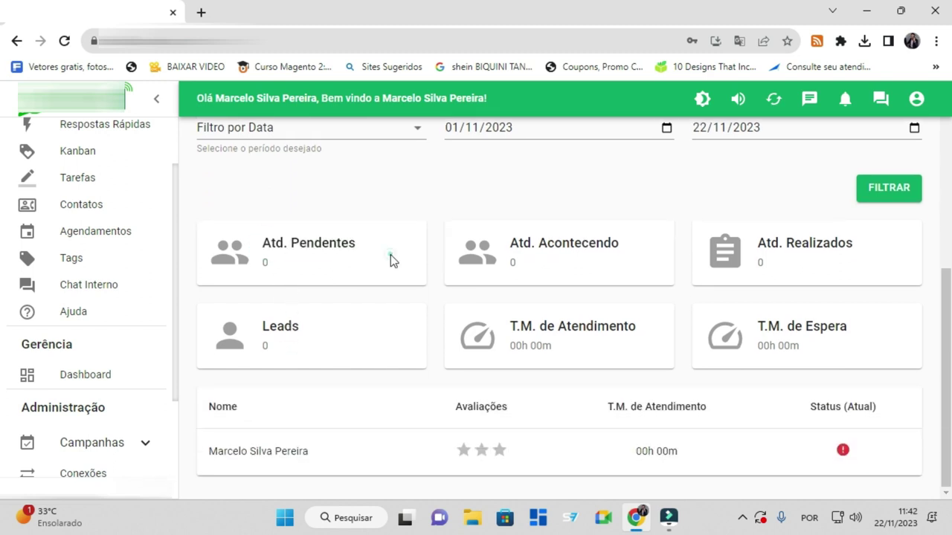
click(490, 245)
drag(764, 243, 871, 230)
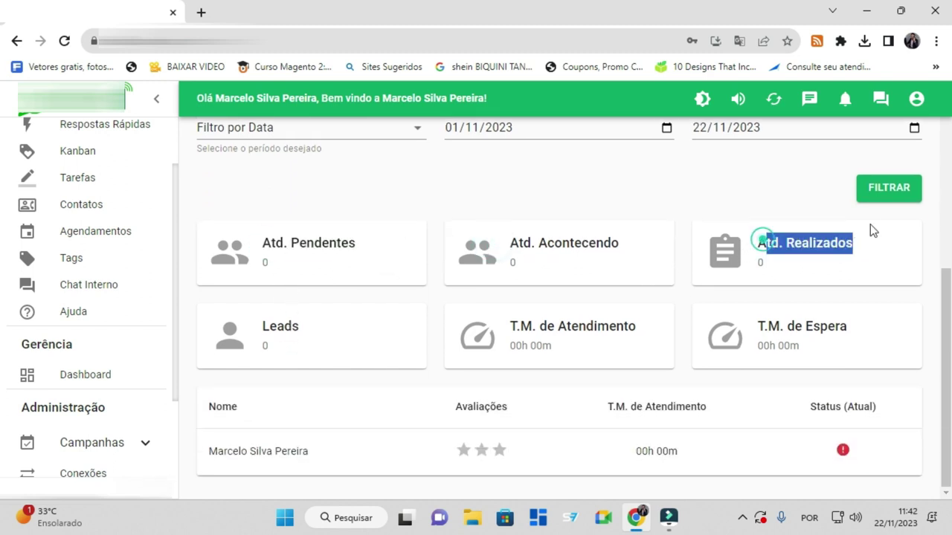
drag(253, 322, 330, 330)
click(325, 325)
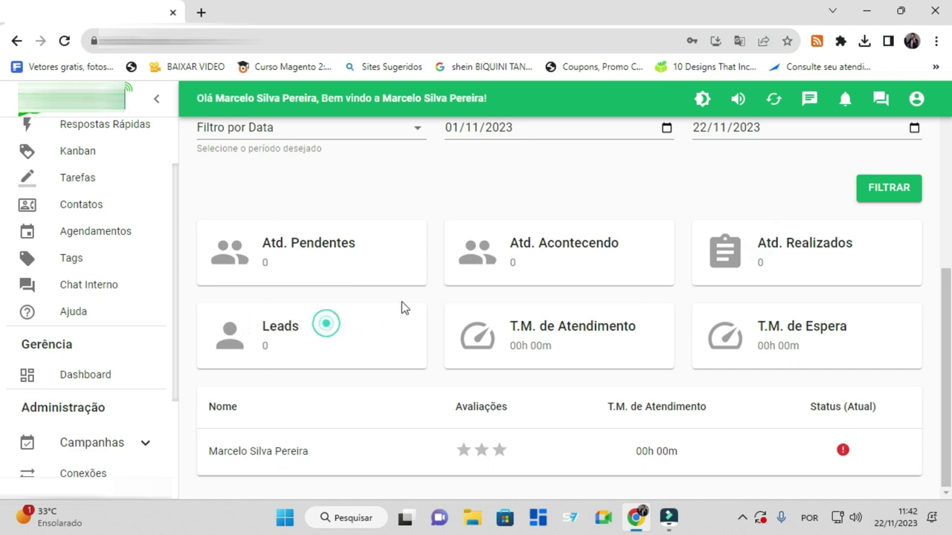
drag(509, 327, 571, 366)
click(566, 355)
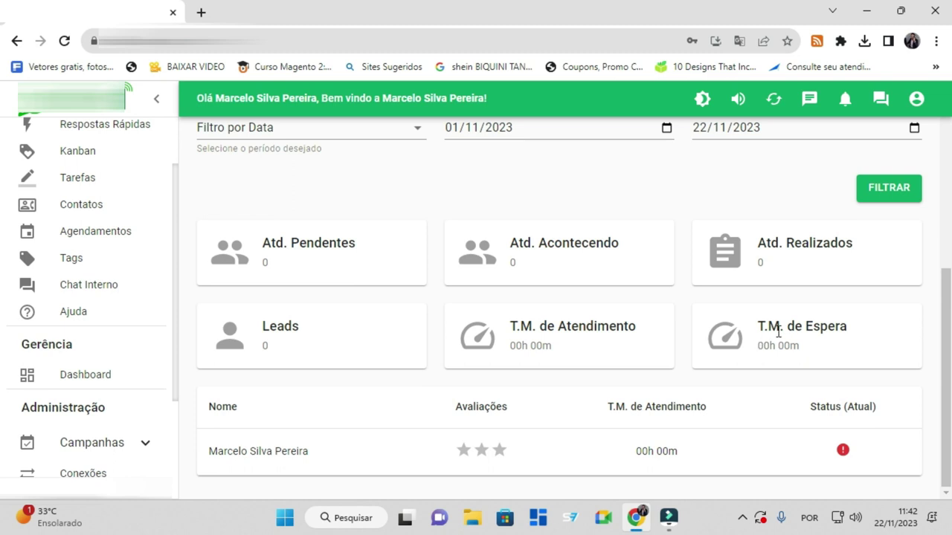
drag(752, 327, 845, 327)
click(836, 328)
- Highlight the single attendant's row in the performance table, showing 00h 00m
drag(261, 455, 711, 444)
click(709, 444)
click(482, 454)
click(500, 452)
click(479, 452)
click(478, 452)
scroll(70, 332, down, 1)
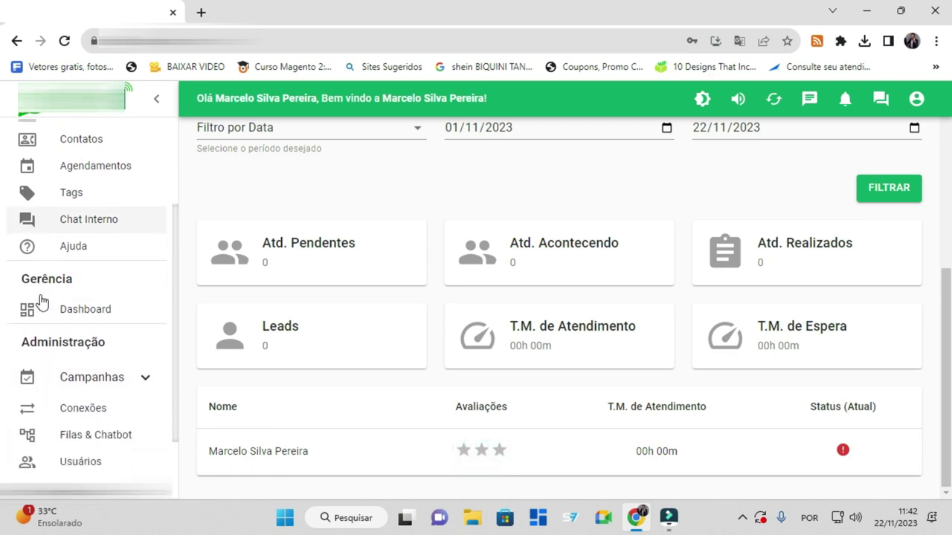
- Open Listas de Contatos and cancel a new contact list without saving
scroll(90, 198, up, 1)
scroll(89, 268, down, 1)
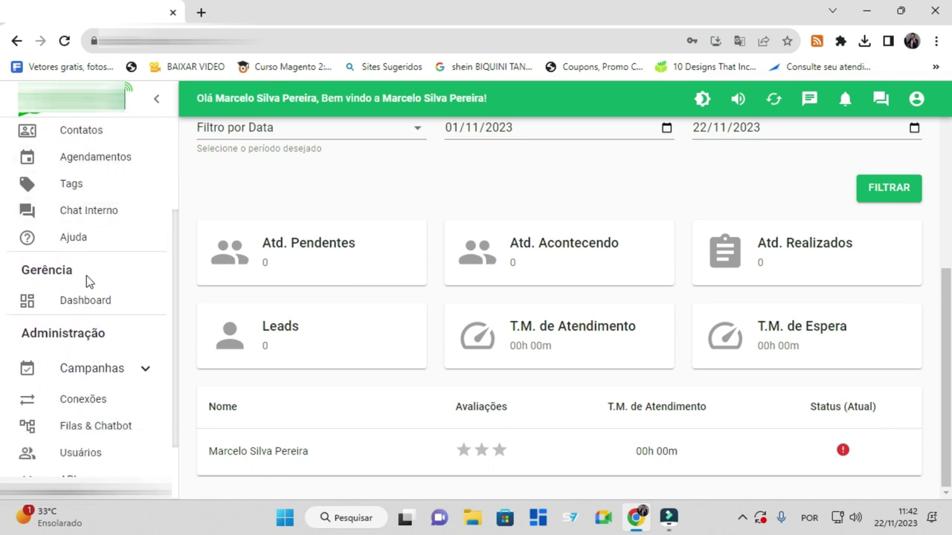
click(145, 370)
scroll(131, 343, down, 2)
click(123, 294)
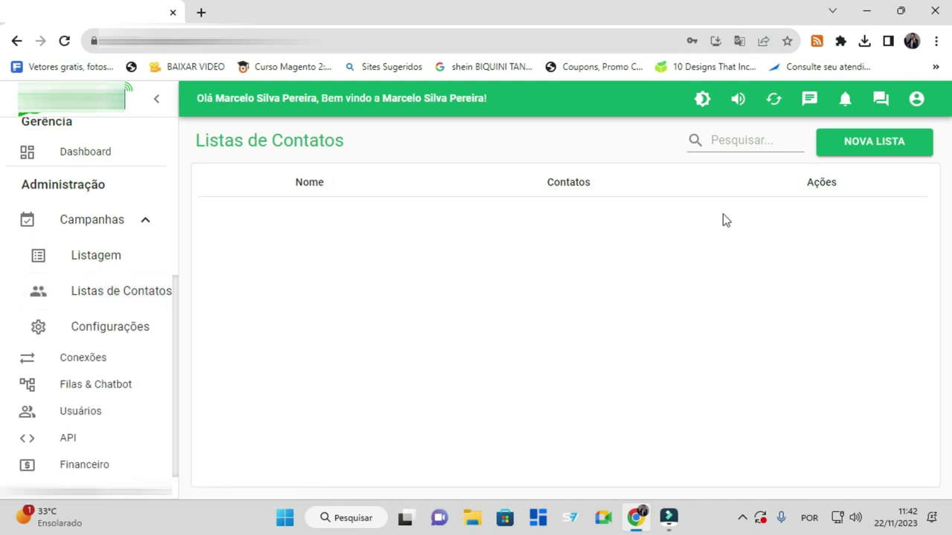
click(875, 149)
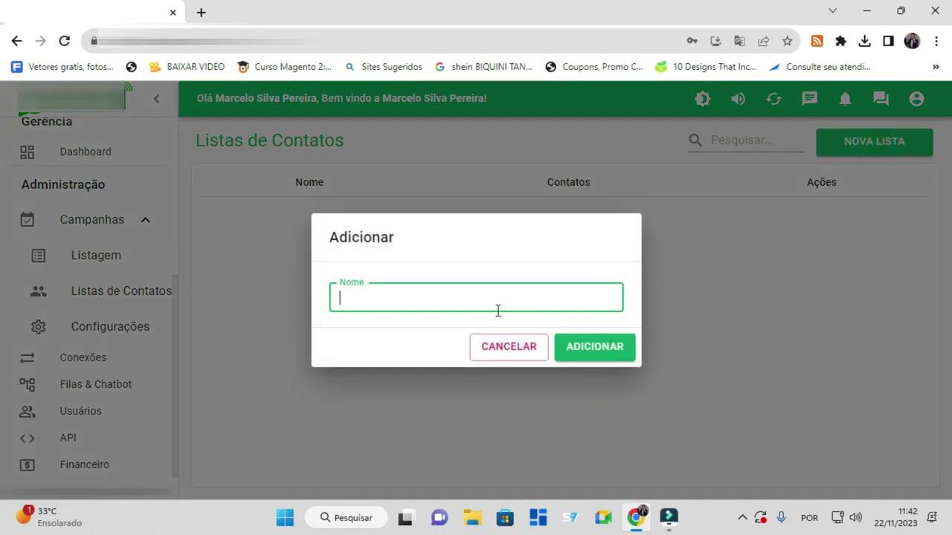
click(530, 351)
- Revisit the contact lists page, then open the campaigns listing
scroll(74, 260, up, 1)
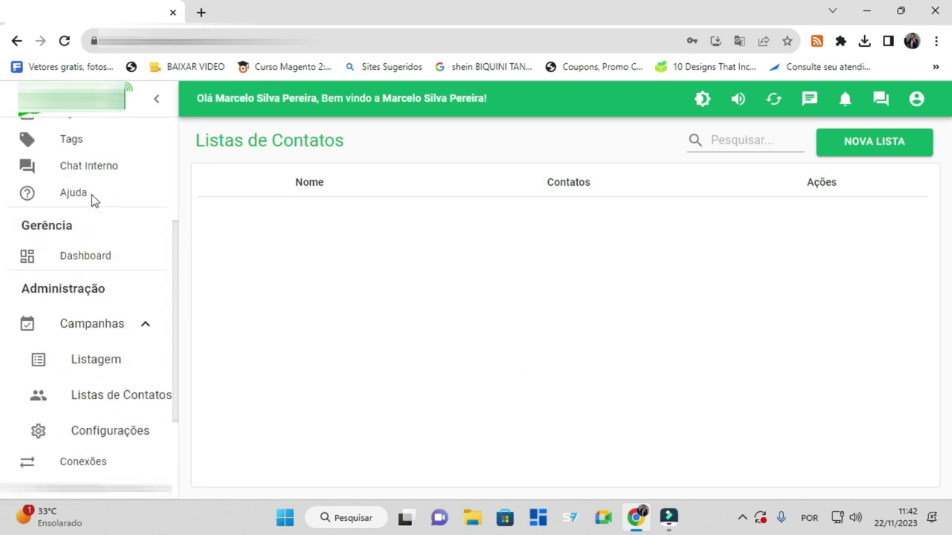
scroll(85, 216, up, 3)
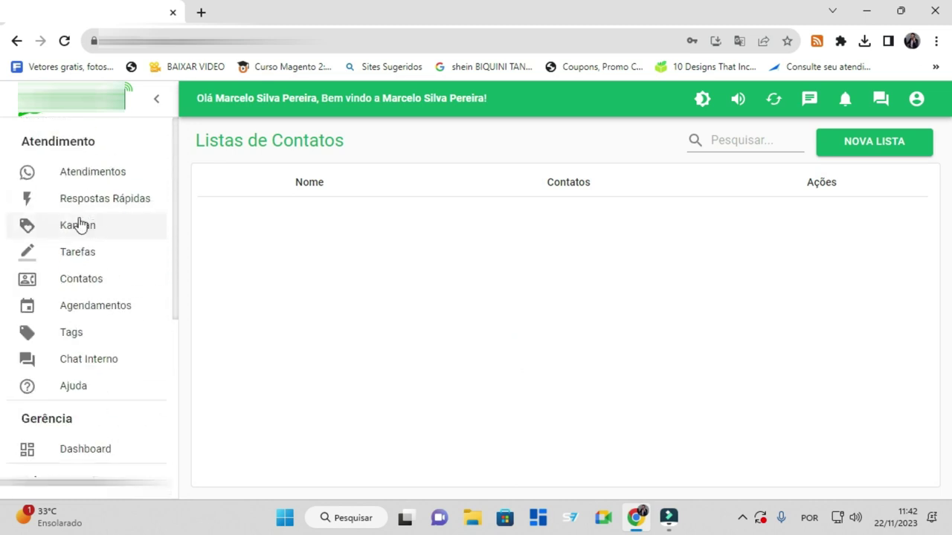
scroll(82, 313, down, 5)
click(98, 301)
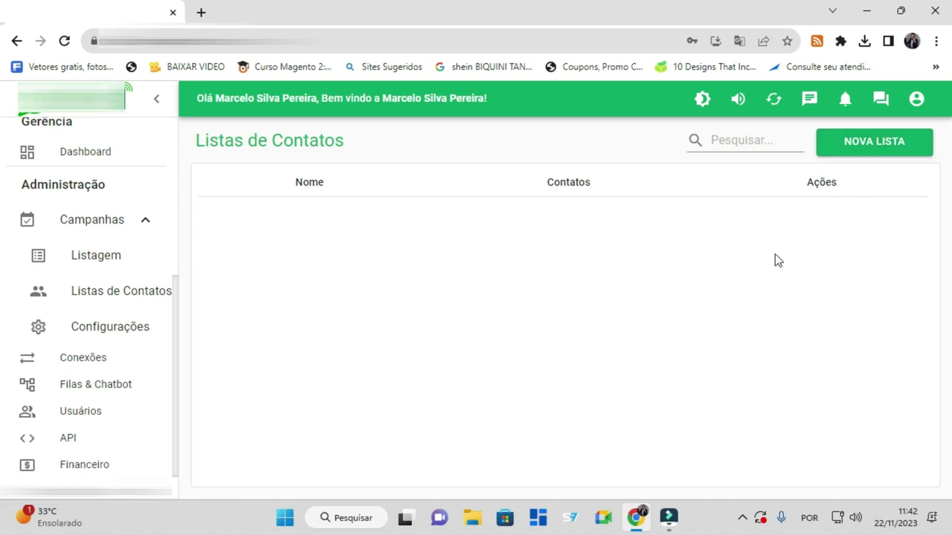
click(87, 269)
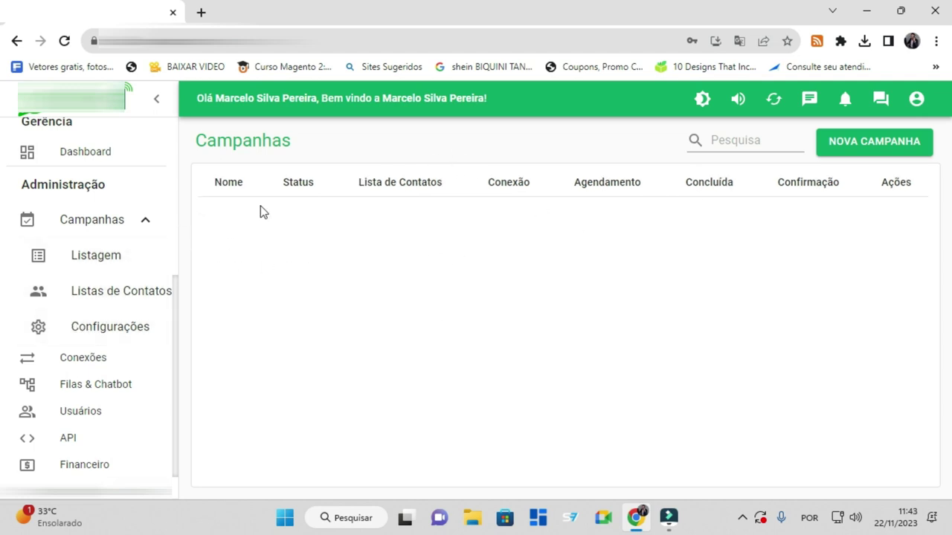
click(886, 144)
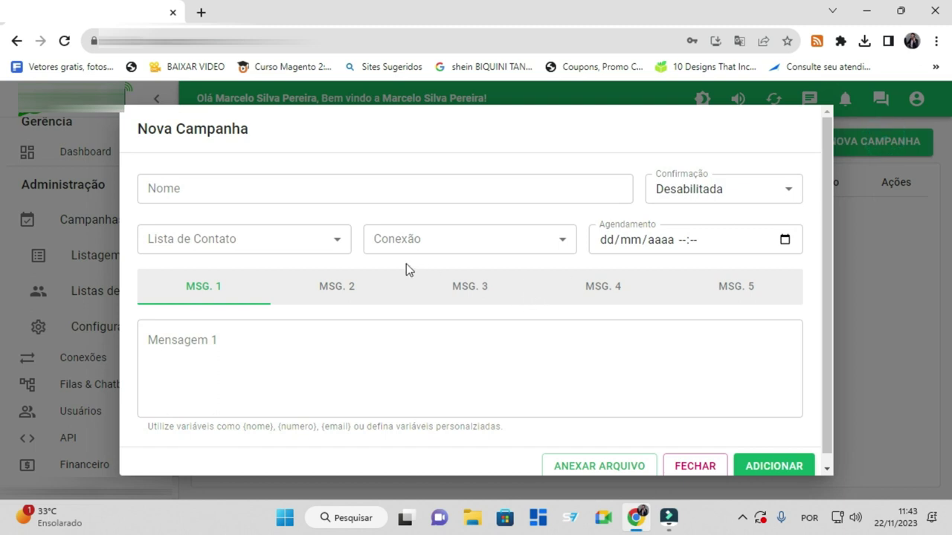
click(207, 297)
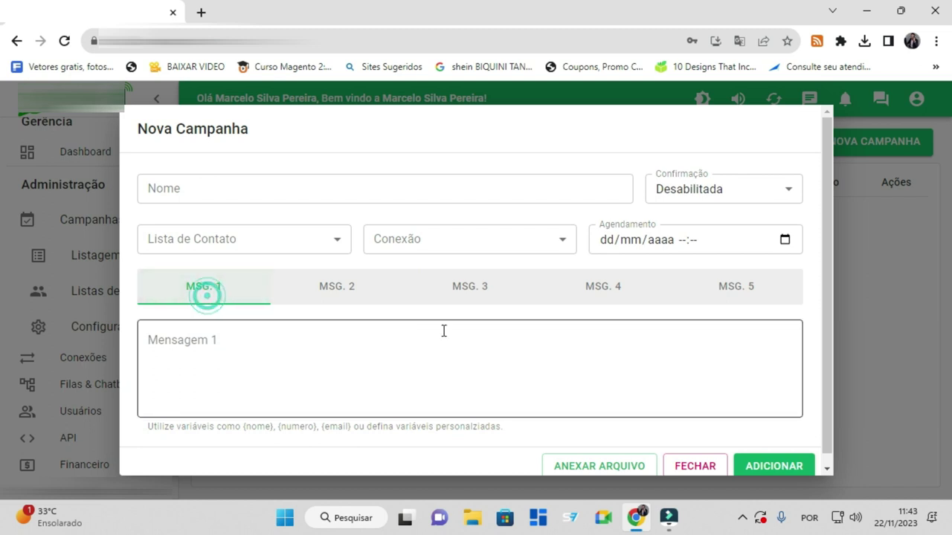
click(363, 303)
click(435, 297)
click(604, 297)
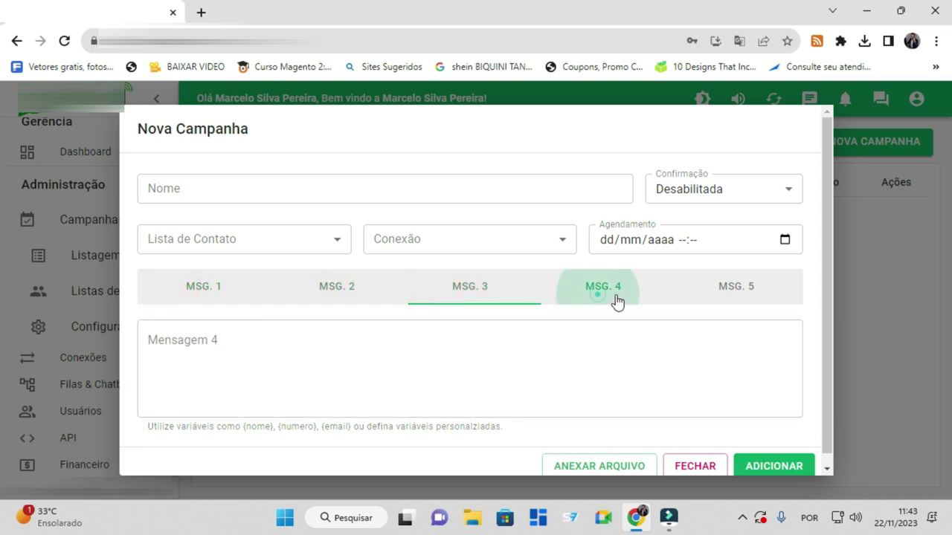
click(714, 296)
click(239, 289)
scroll(287, 368, down, 1)
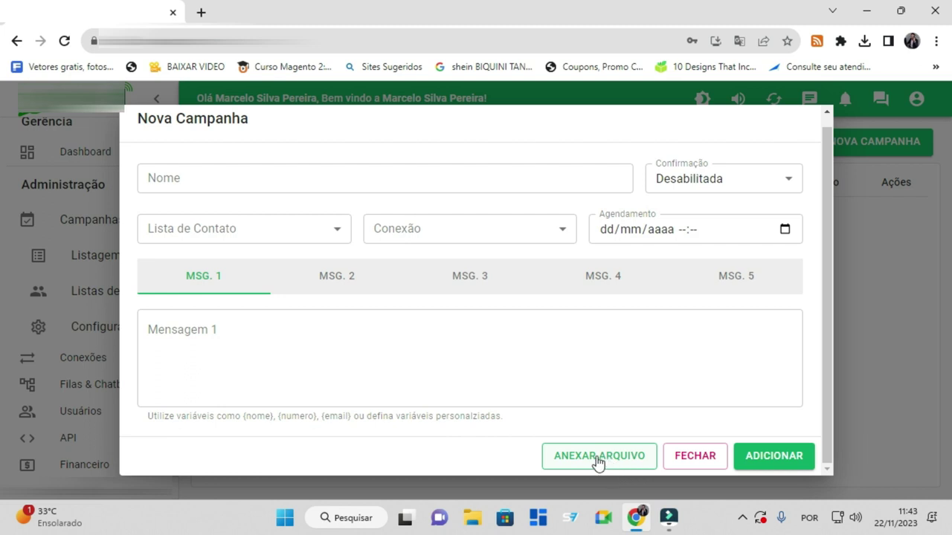
click(212, 272)
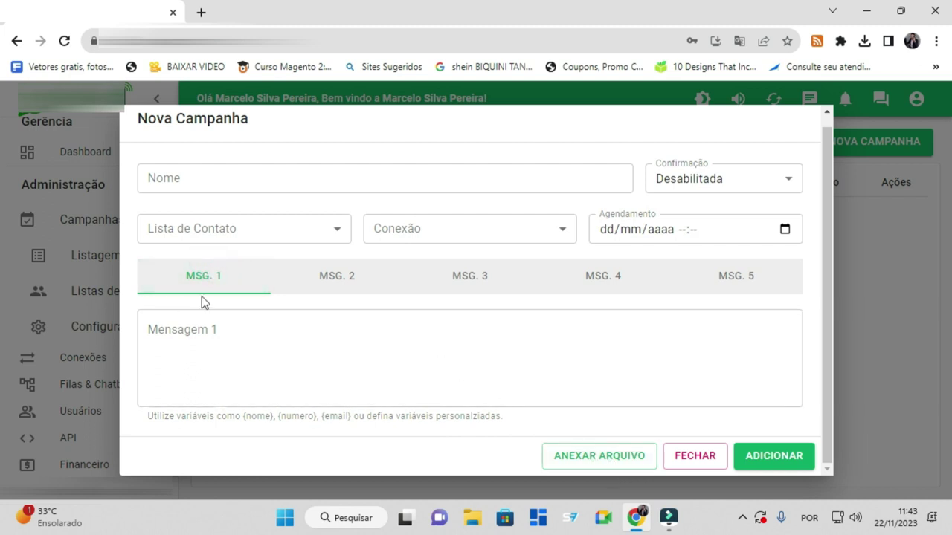
click(342, 280)
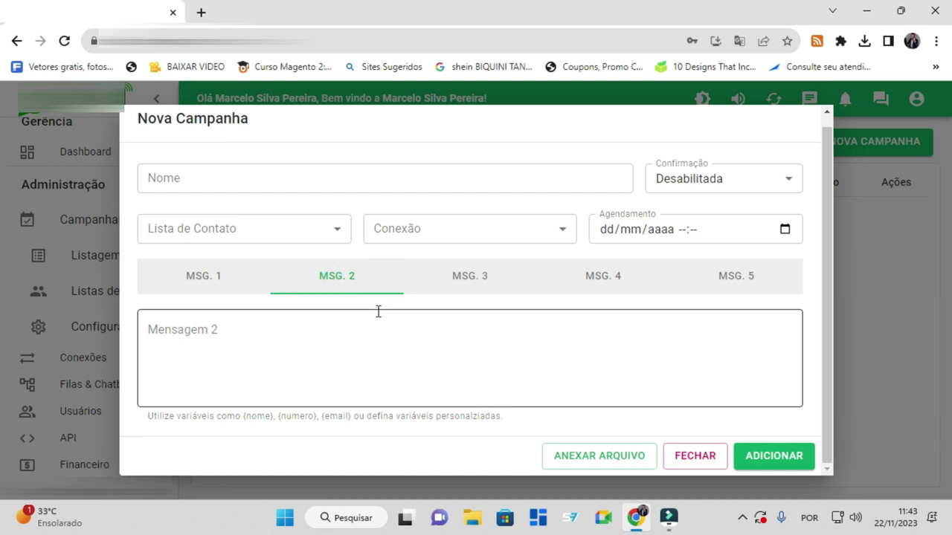
click(460, 277)
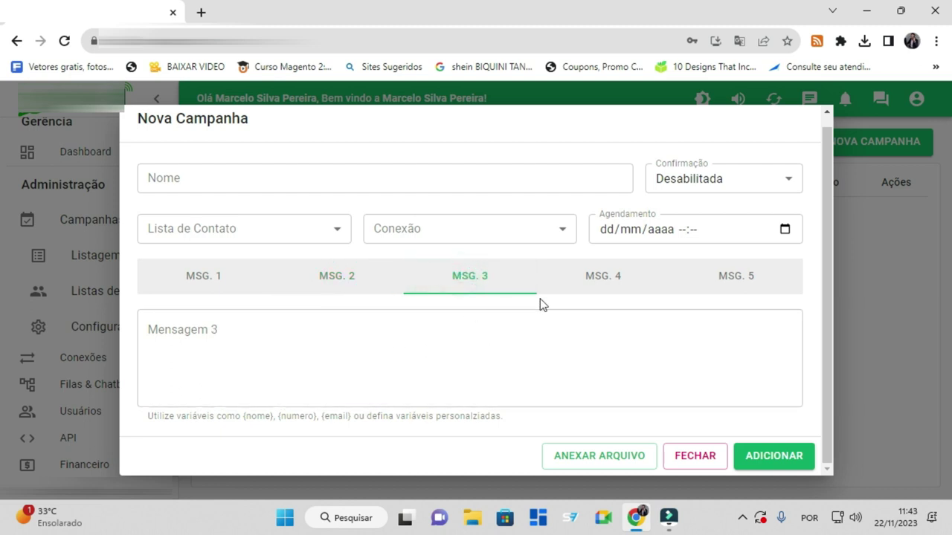
click(606, 288)
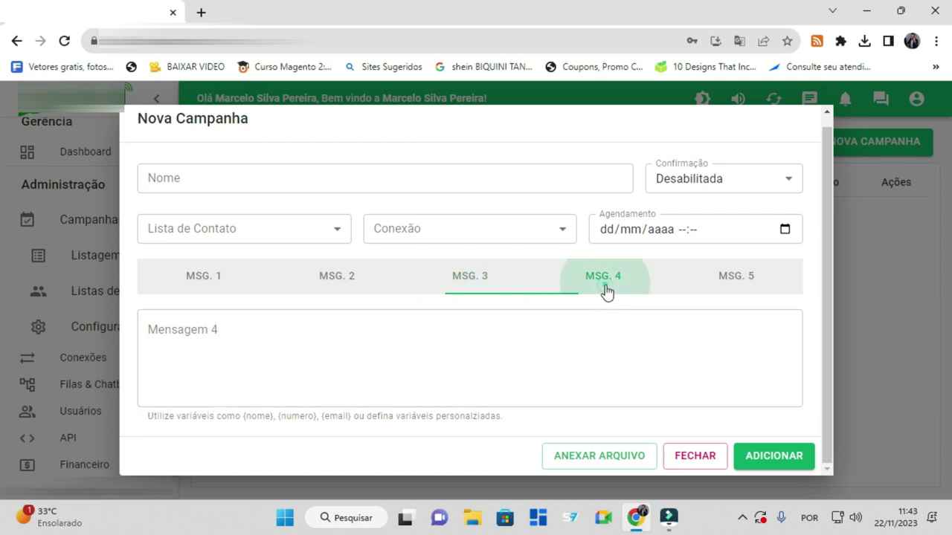
click(644, 229)
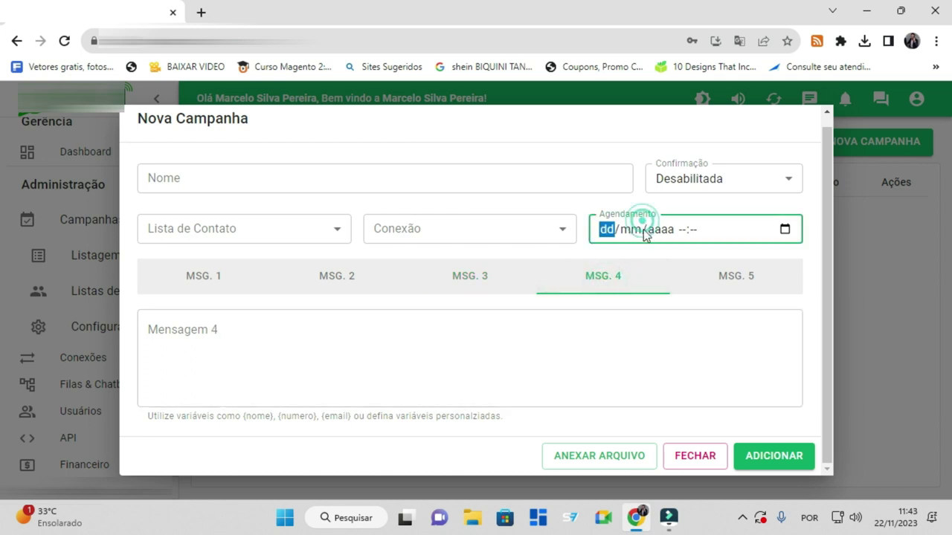
click(658, 229)
click(691, 230)
click(732, 238)
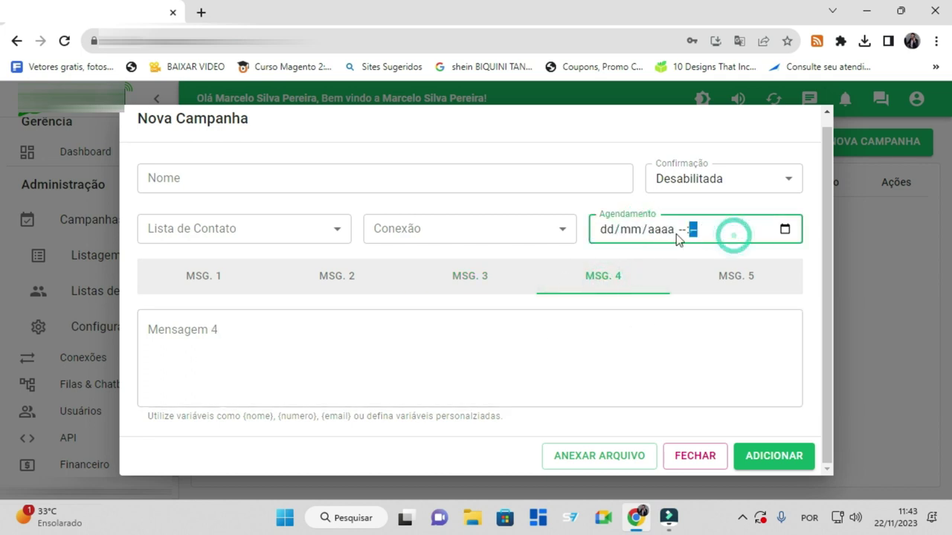
click(676, 236)
click(712, 239)
click(674, 267)
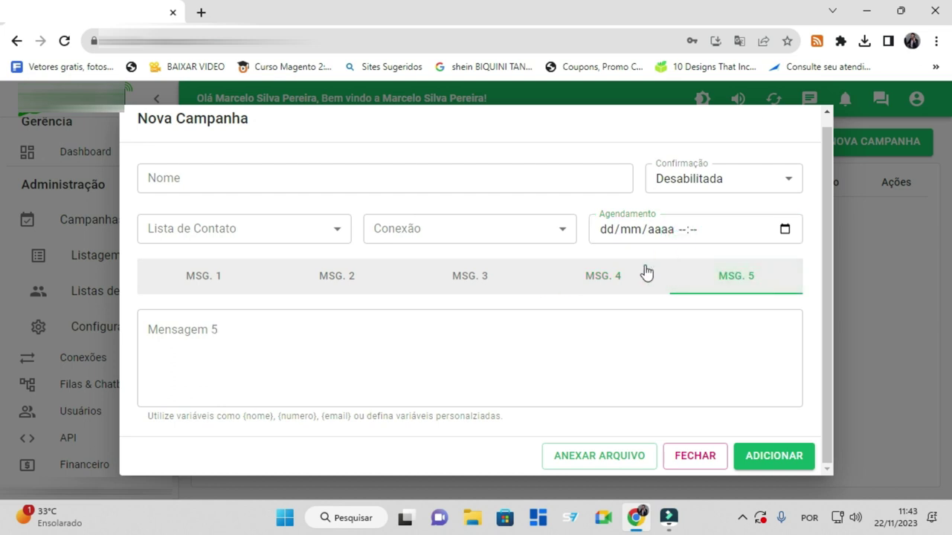
click(644, 268)
click(439, 275)
click(758, 182)
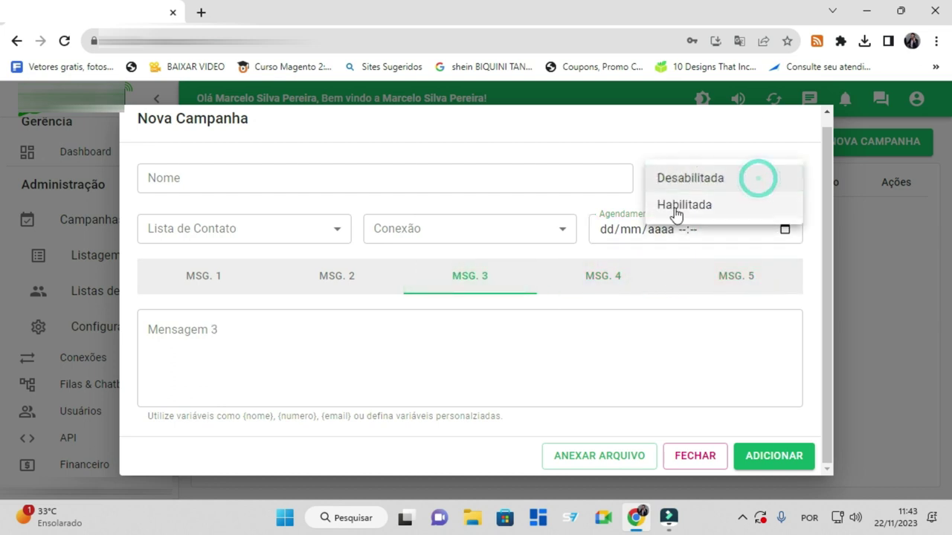
click(692, 153)
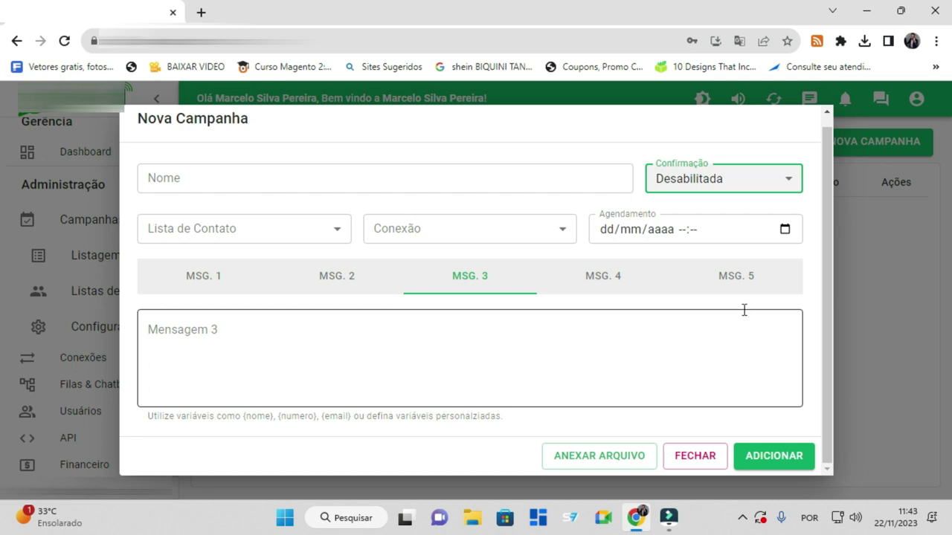
click(858, 258)
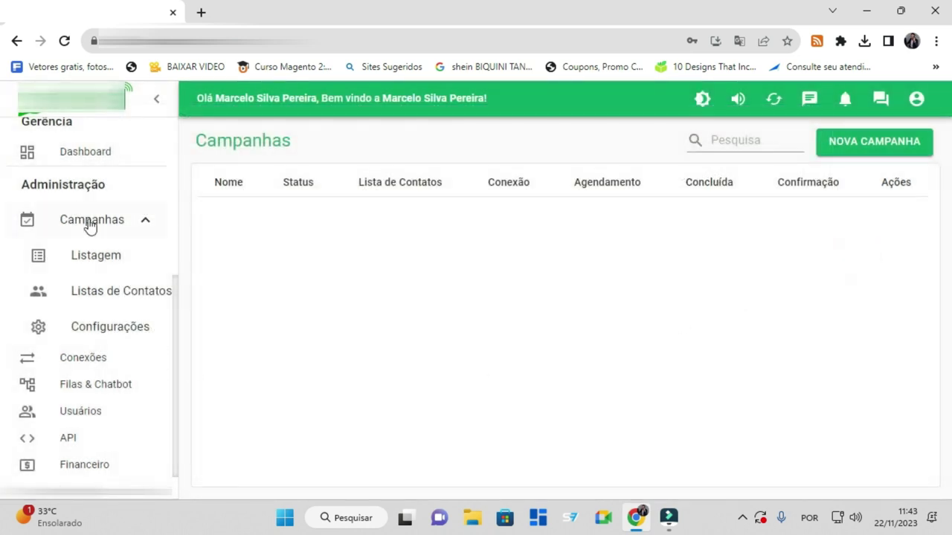
- Keep the 20 segundos interval, set Intervalo Maior Após to 10 mensagens, then go to Conexões
click(99, 333)
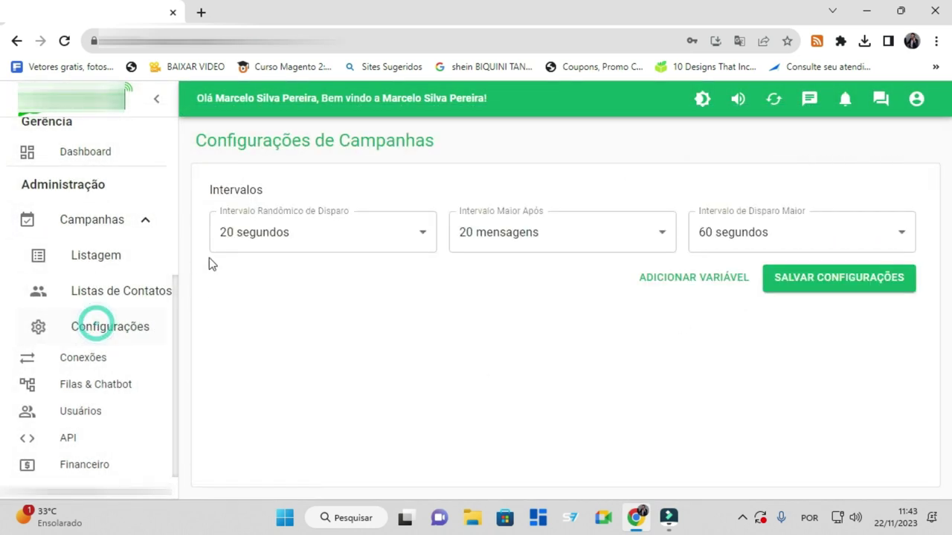
click(322, 244)
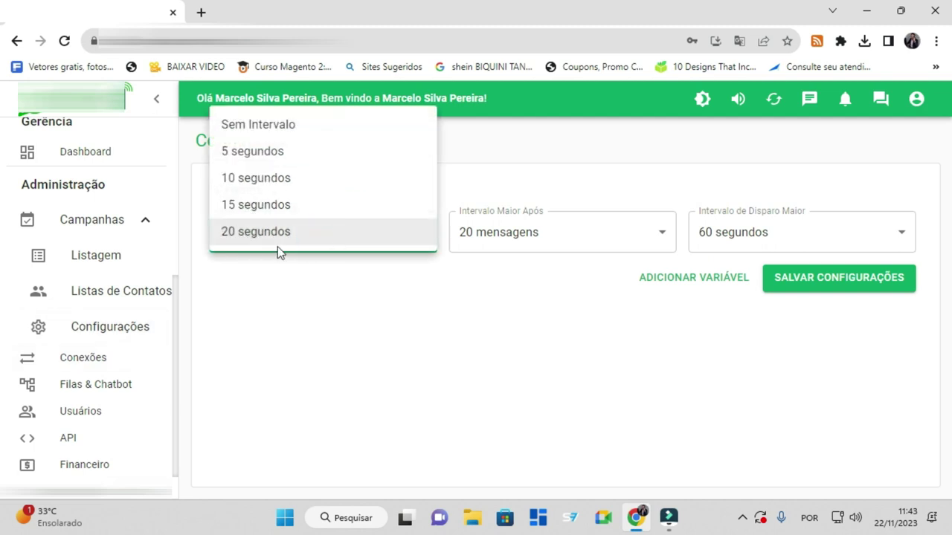
click(294, 238)
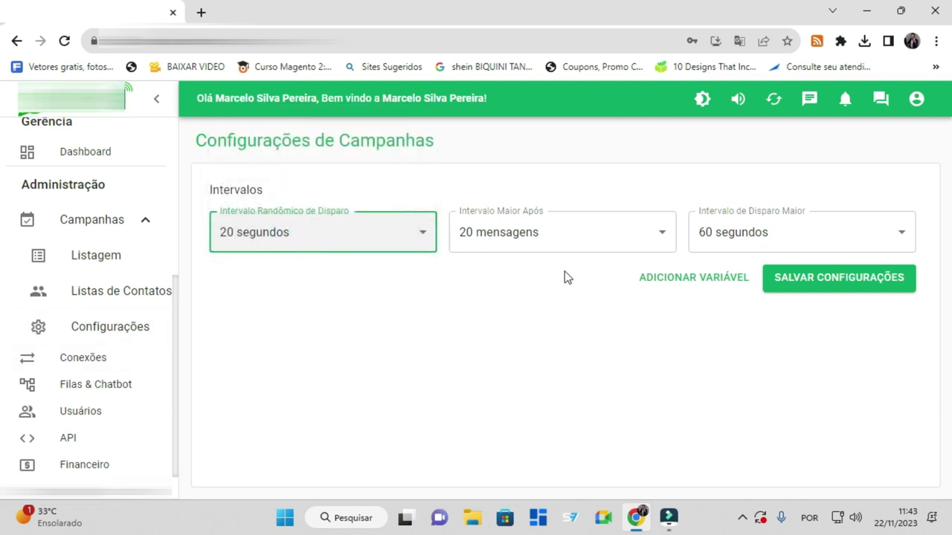
click(591, 234)
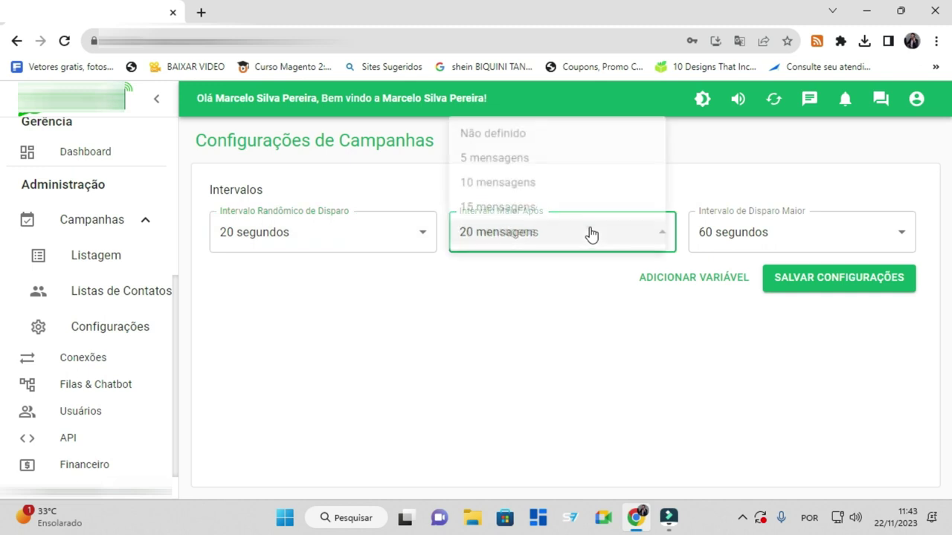
click(488, 178)
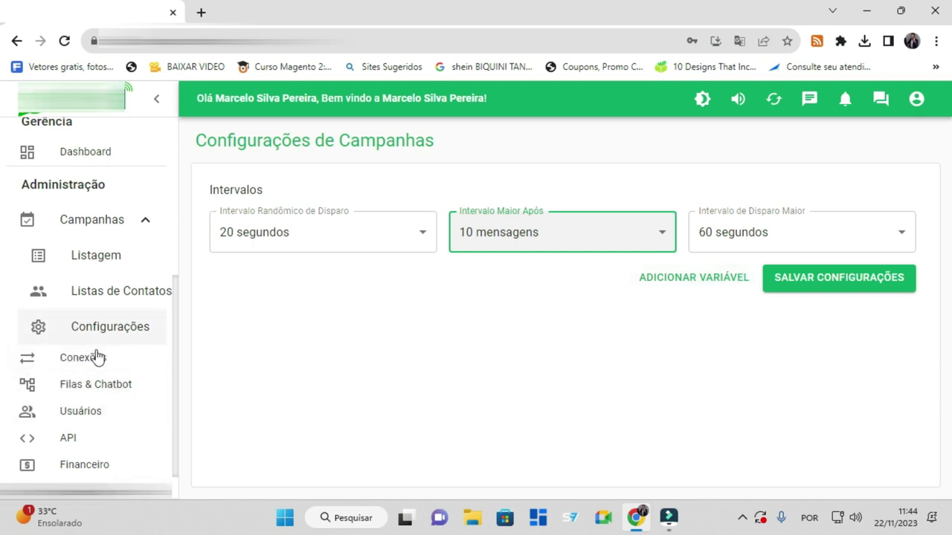
drag(77, 365, 78, 368)
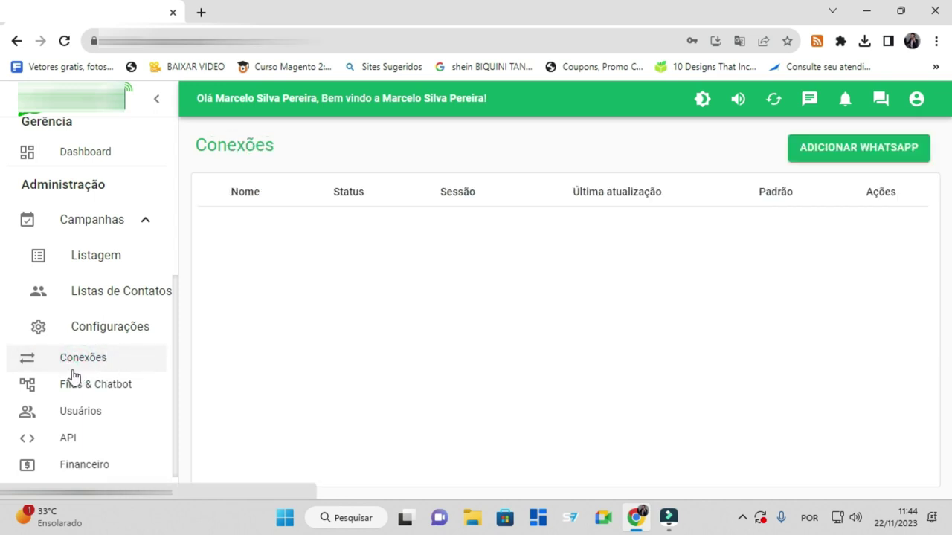
- Start a new WhatsApp connection named kkkkkk and switch Padrão on
click(828, 155)
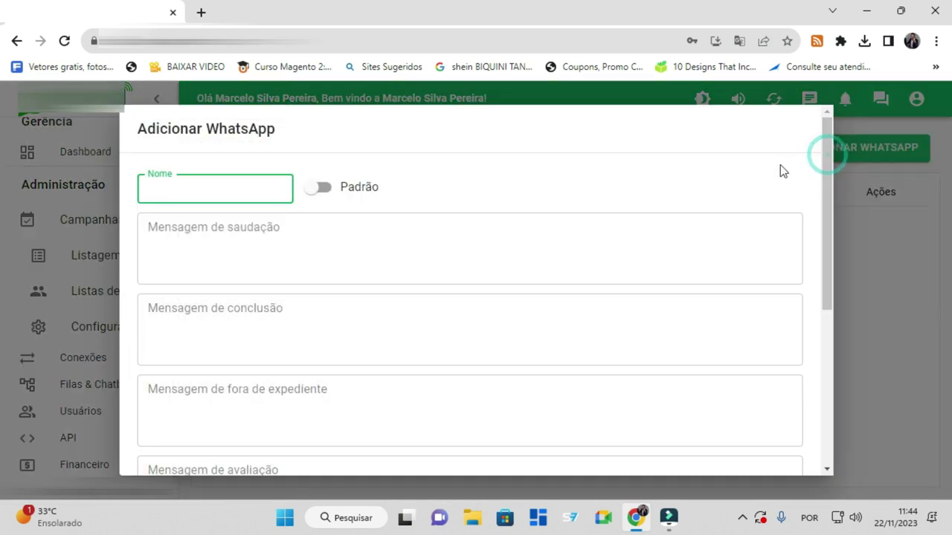
click(246, 187)
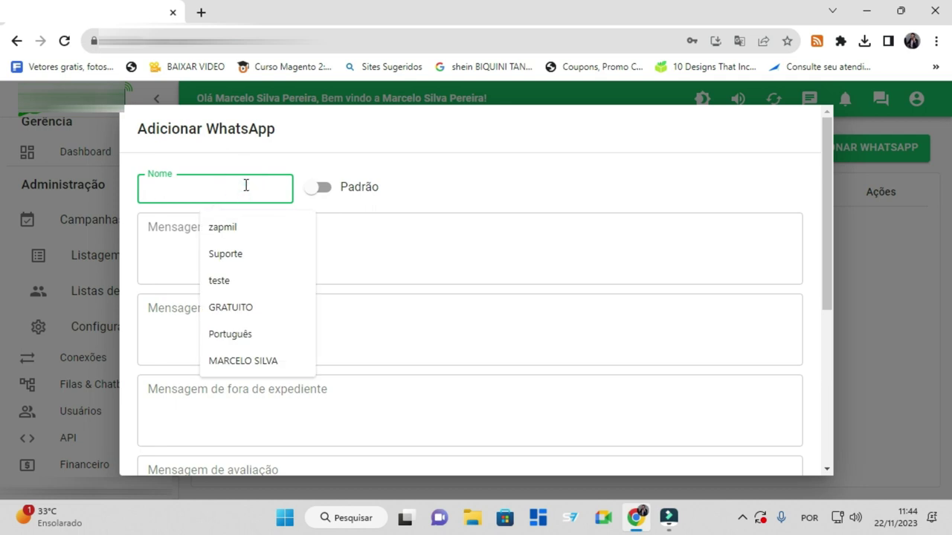
text(kkkkkk)
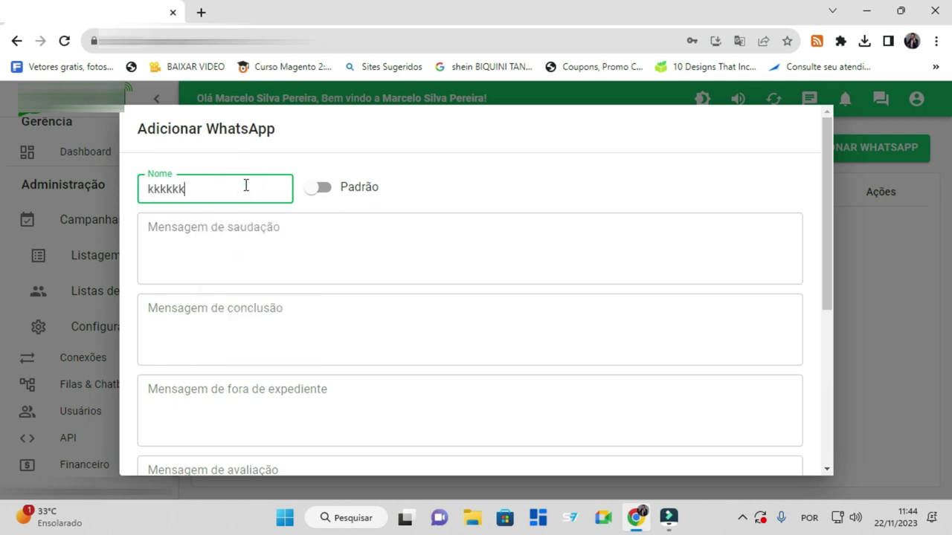
click(320, 191)
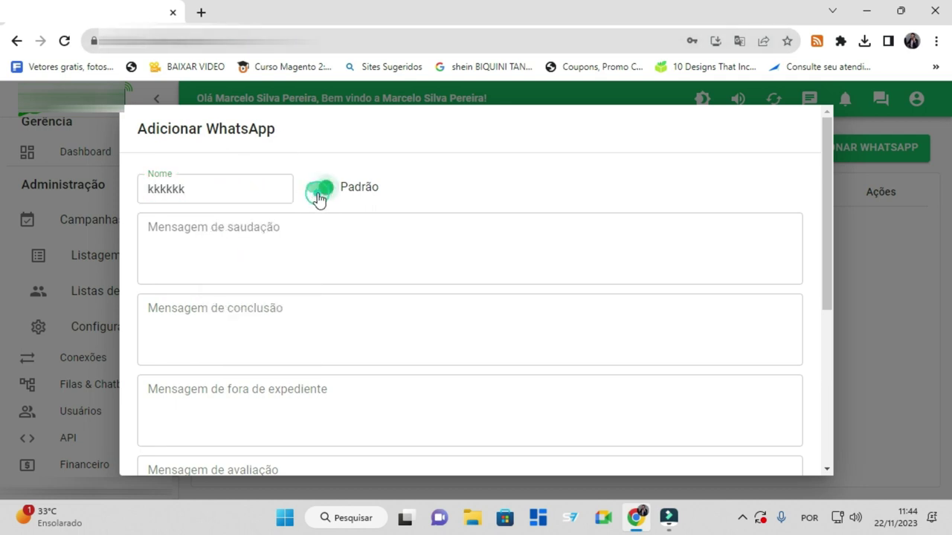
click(315, 194)
click(315, 192)
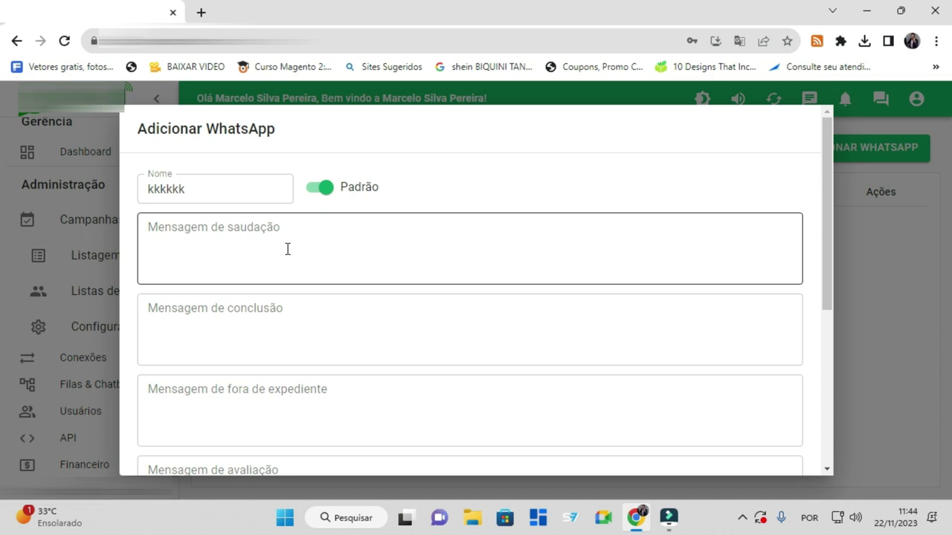
scroll(287, 244, down, 1)
click(238, 159)
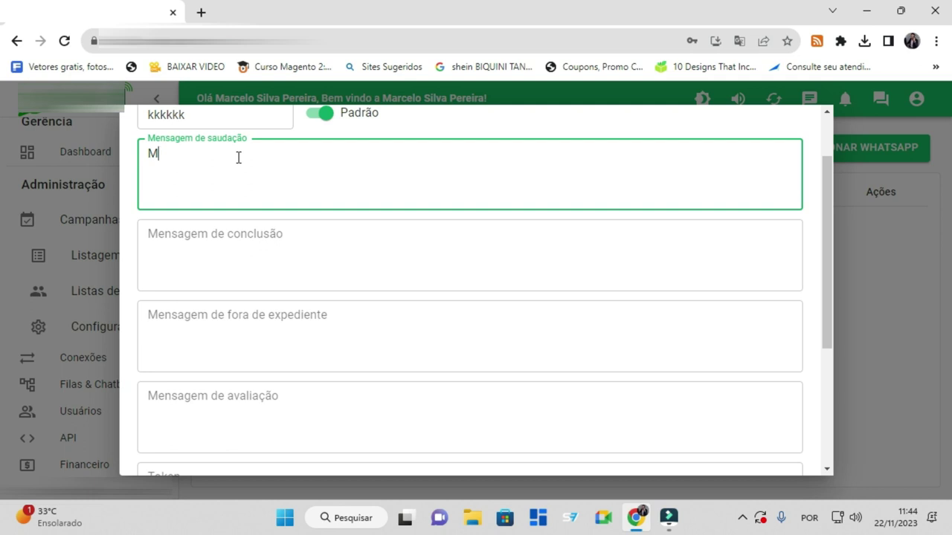
scroll(223, 260, down, 3)
click(201, 286)
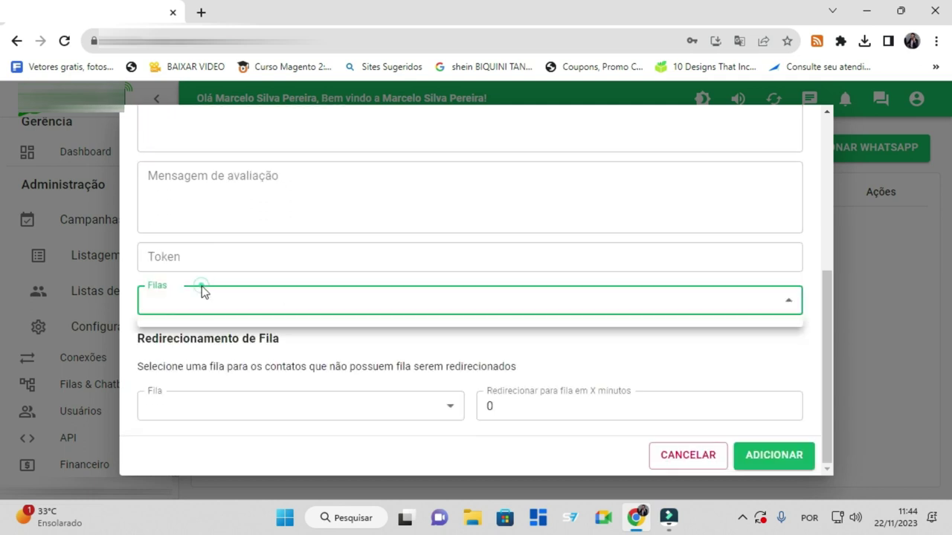
click(177, 299)
click(198, 302)
click(204, 301)
click(203, 305)
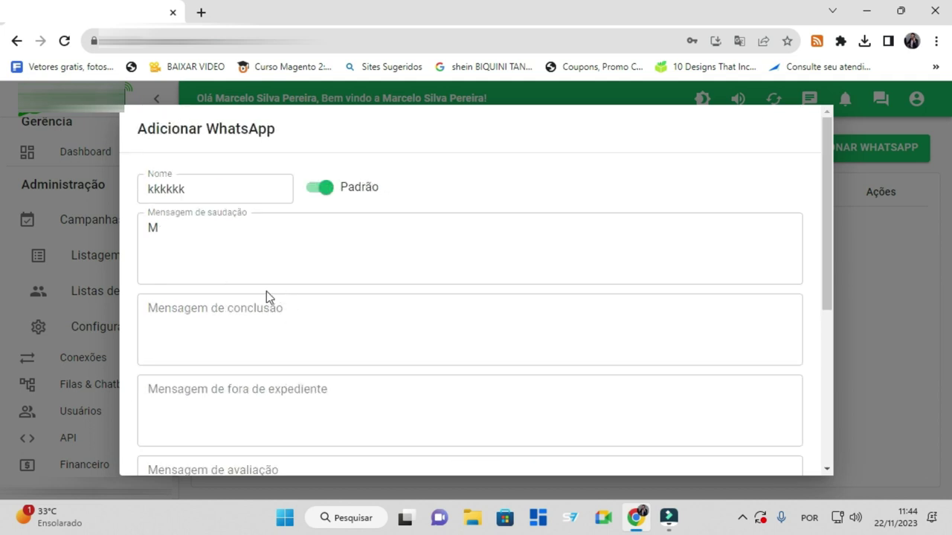
click(157, 235)
drag(165, 234, 126, 254)
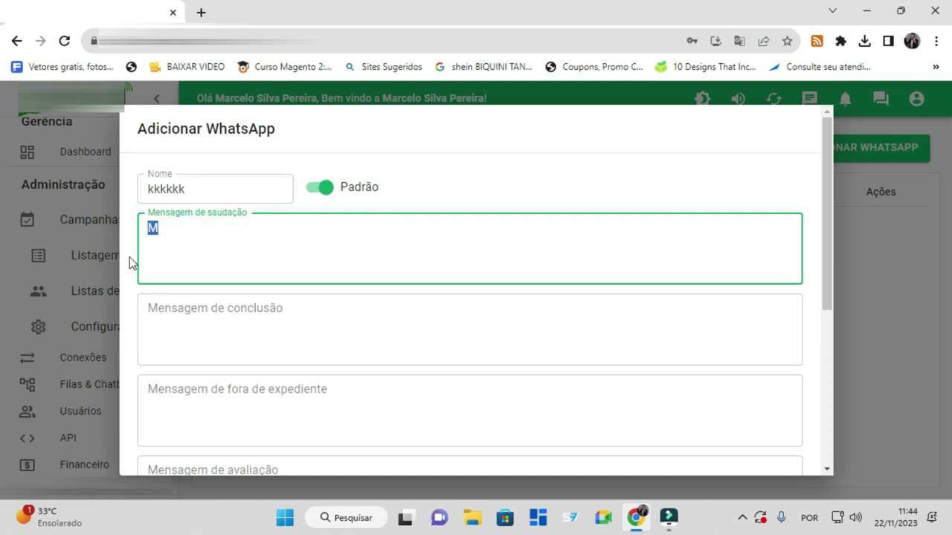
key(BackSpace)
scroll(242, 257, down, 2)
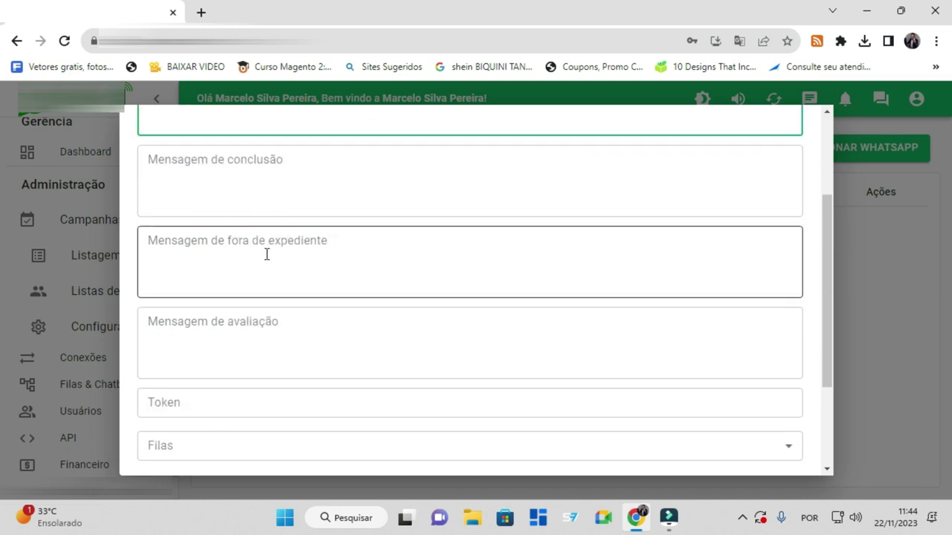
scroll(258, 333, down, 1)
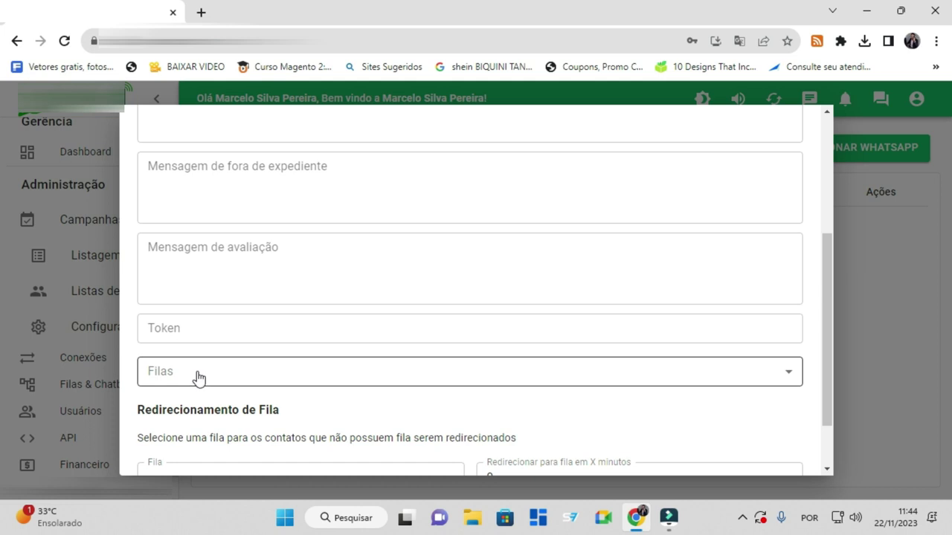
scroll(220, 368, up, 3)
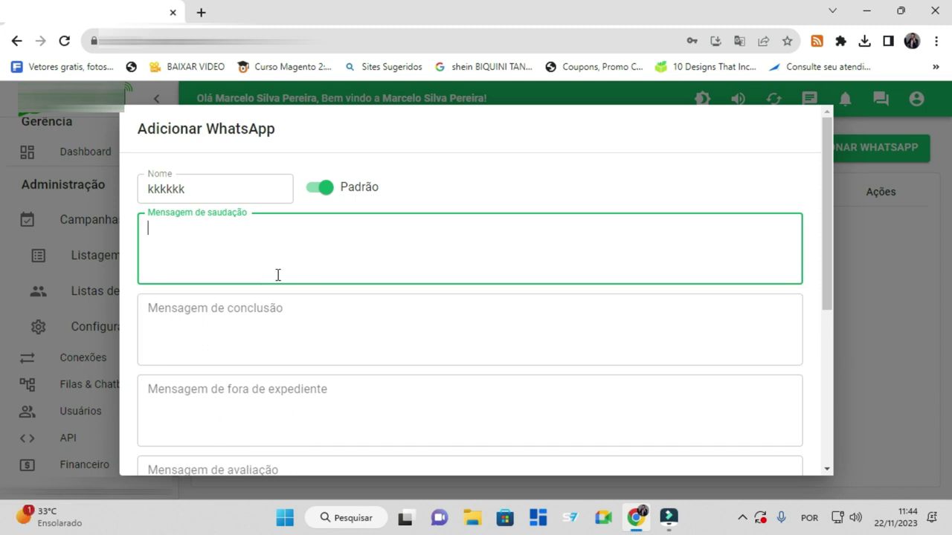
scroll(253, 278, down, 2)
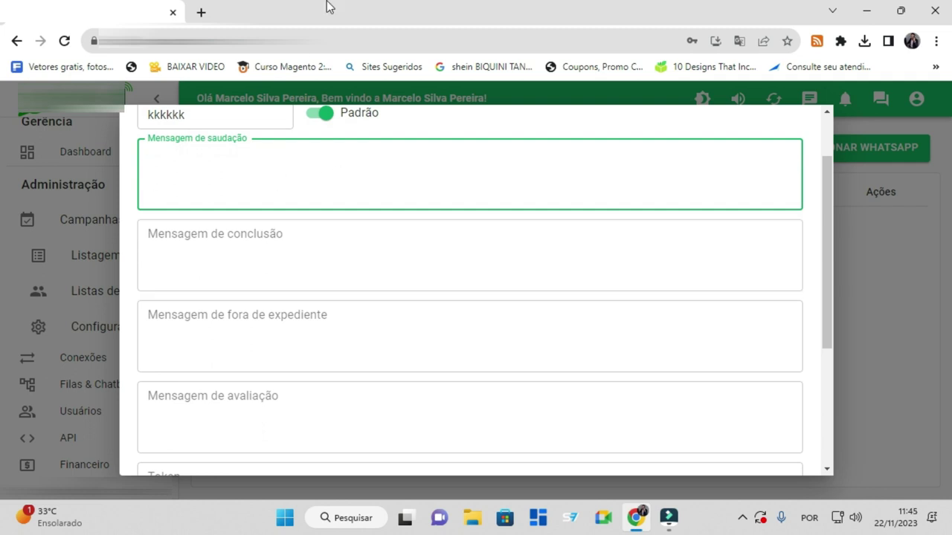
click(240, 237)
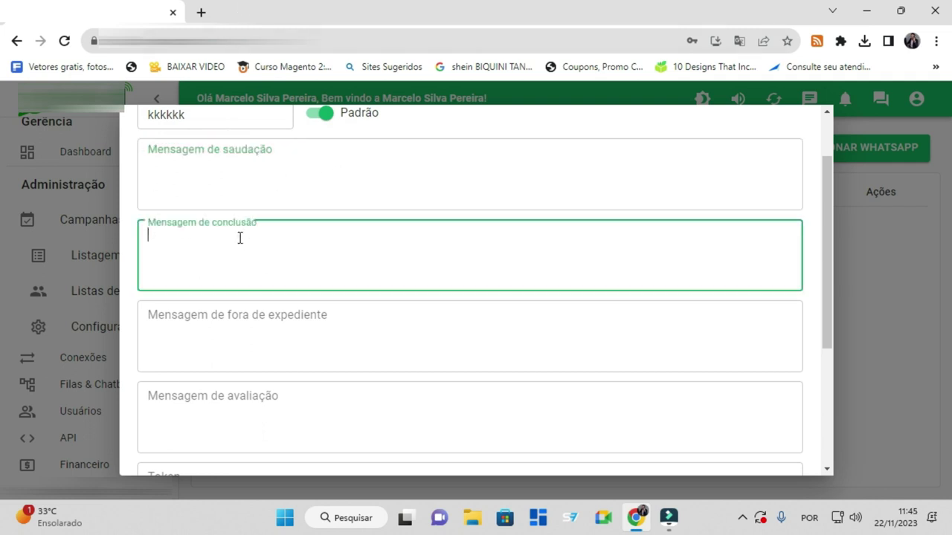
click(202, 237)
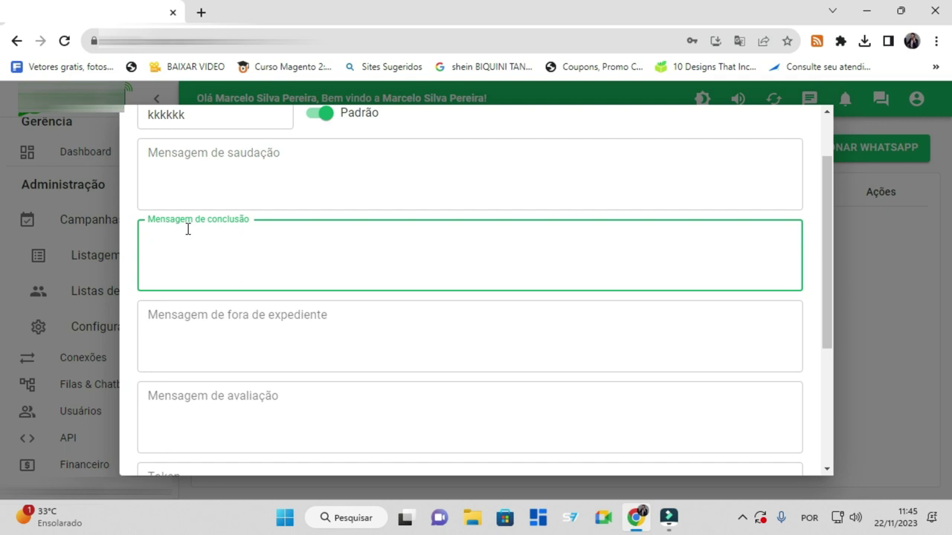
click(219, 325)
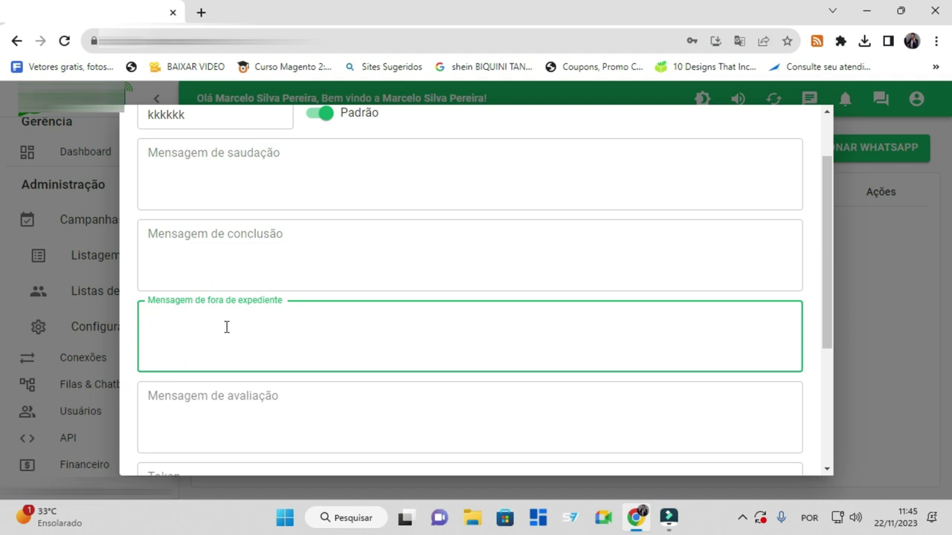
scroll(276, 305, up, 1)
scroll(261, 355, down, 2)
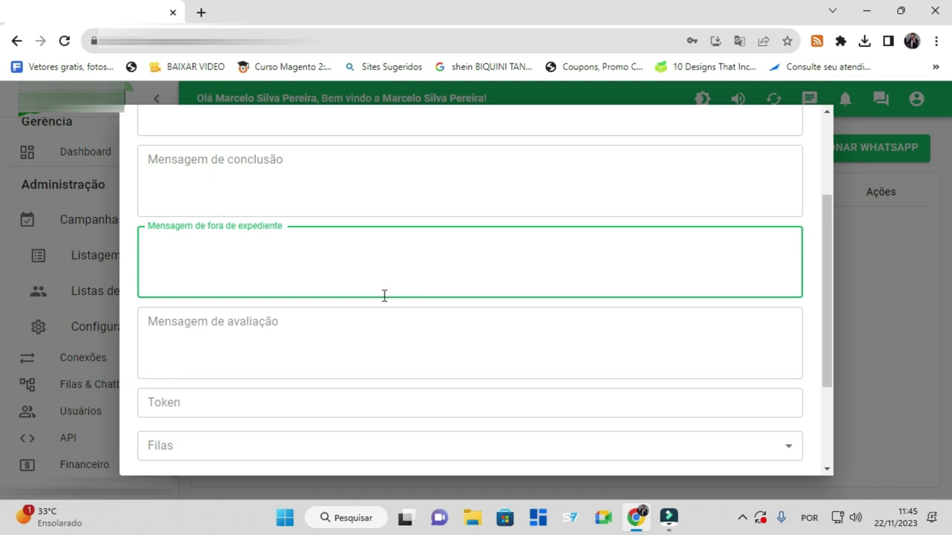
click(245, 326)
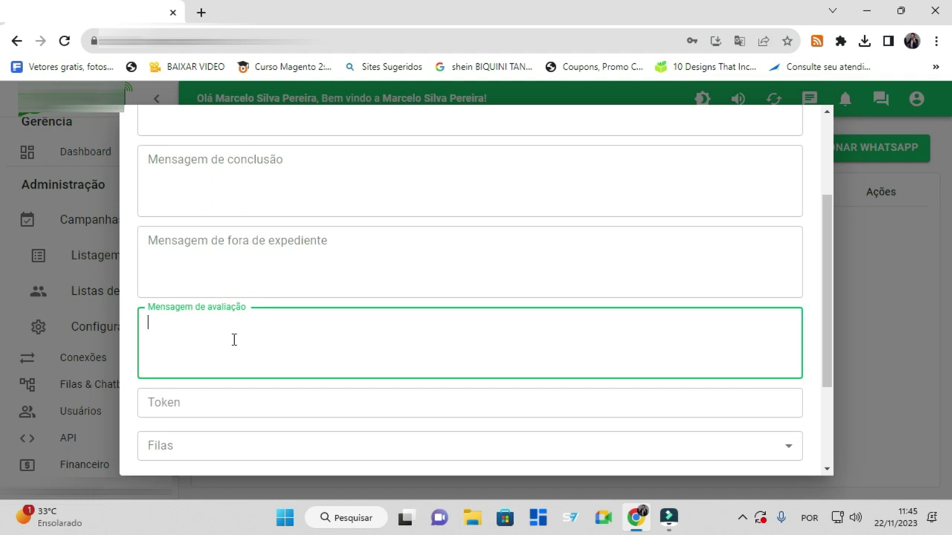
scroll(210, 370, down, 2)
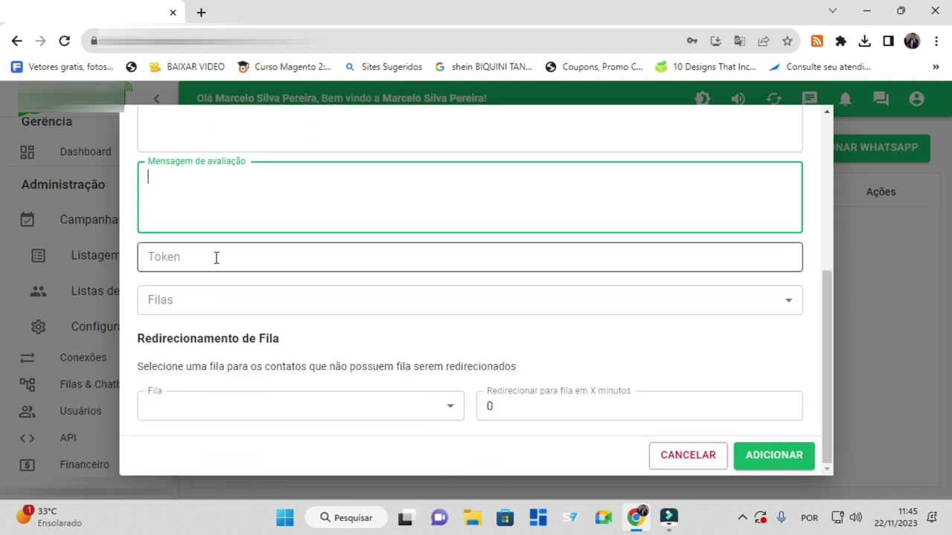
- Enter the connection token in the Token field
click(214, 259)
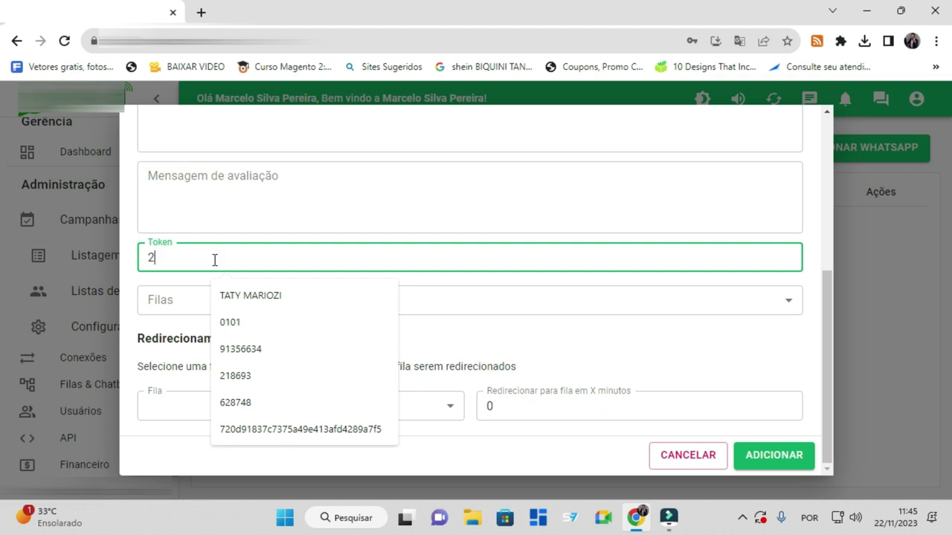
key(BackSpace)
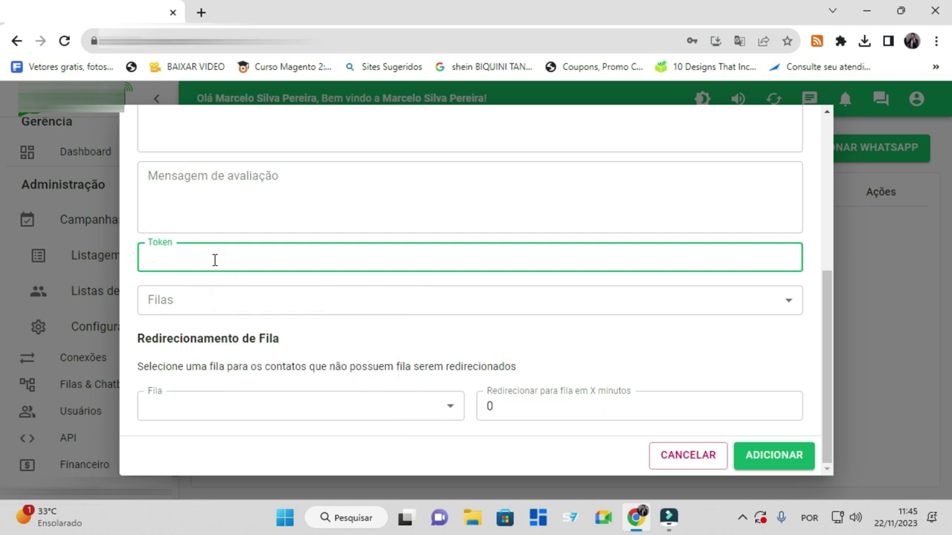
text(123456)
drag(207, 262, 111, 259)
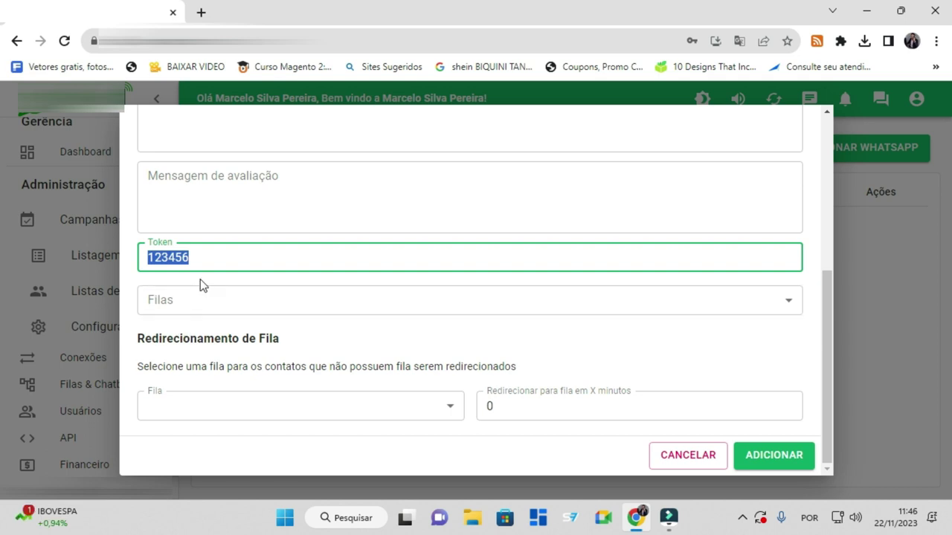
click(192, 249)
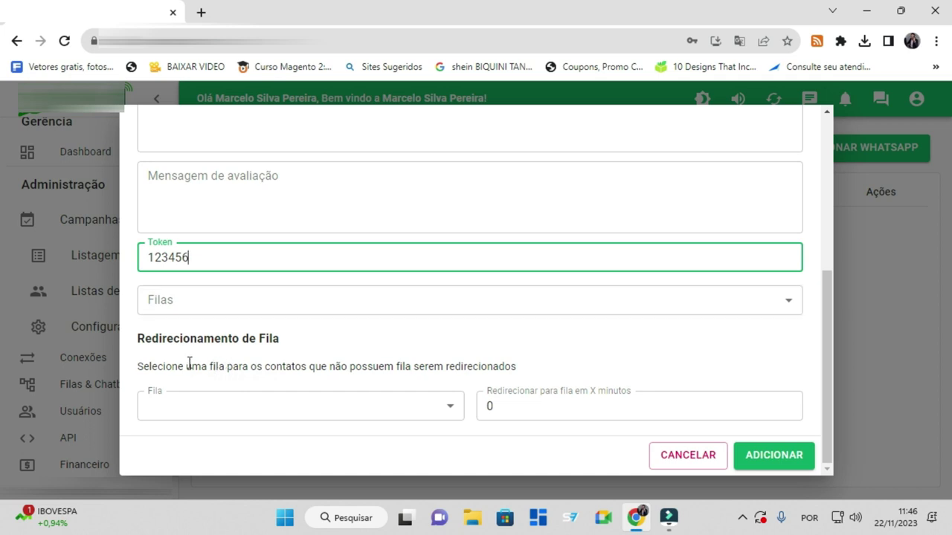
drag(147, 341, 334, 357)
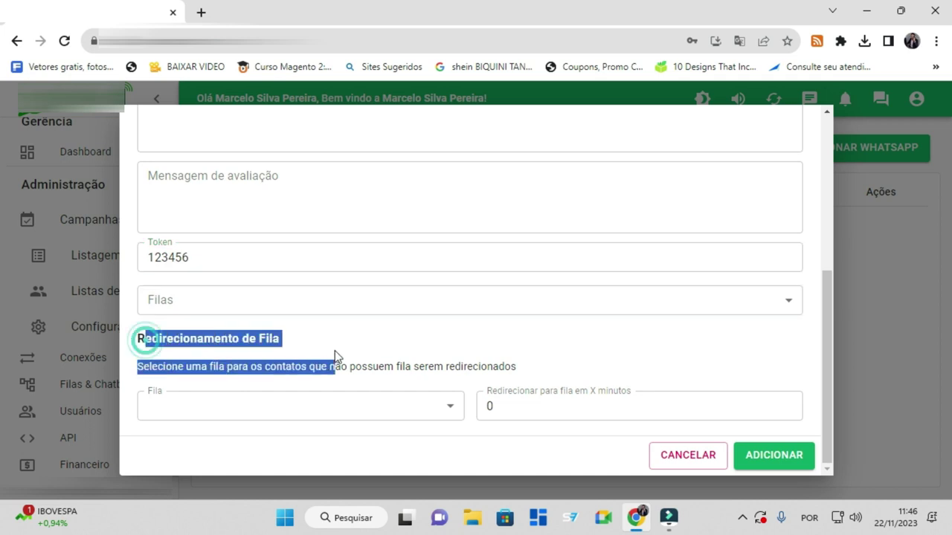
click(335, 353)
- Check the Filas and redirect queue dropdowns, which have no queues yet
click(207, 297)
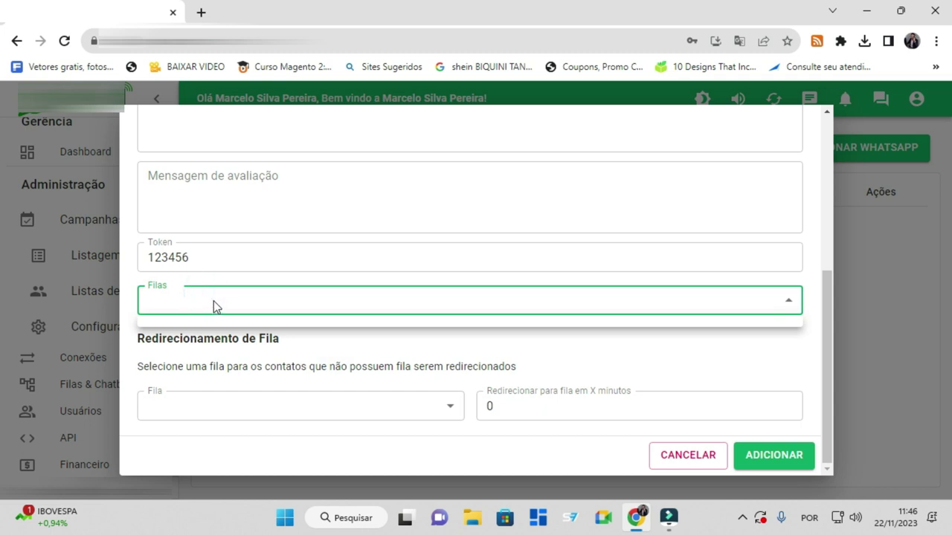
click(195, 405)
click(195, 407)
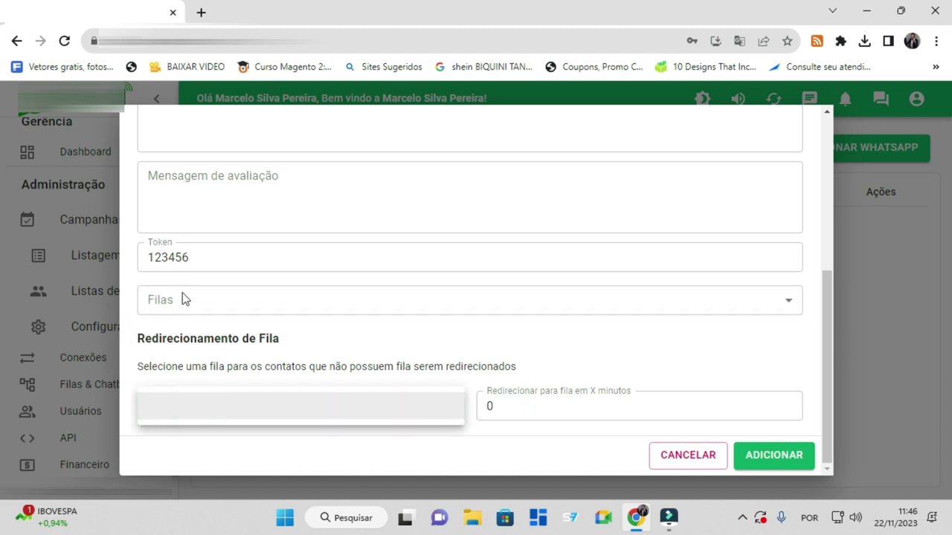
click(182, 297)
click(212, 414)
click(214, 415)
click(220, 418)
click(220, 427)
- Set 'Redirecionar para fila em X minutos' to 10
click(514, 406)
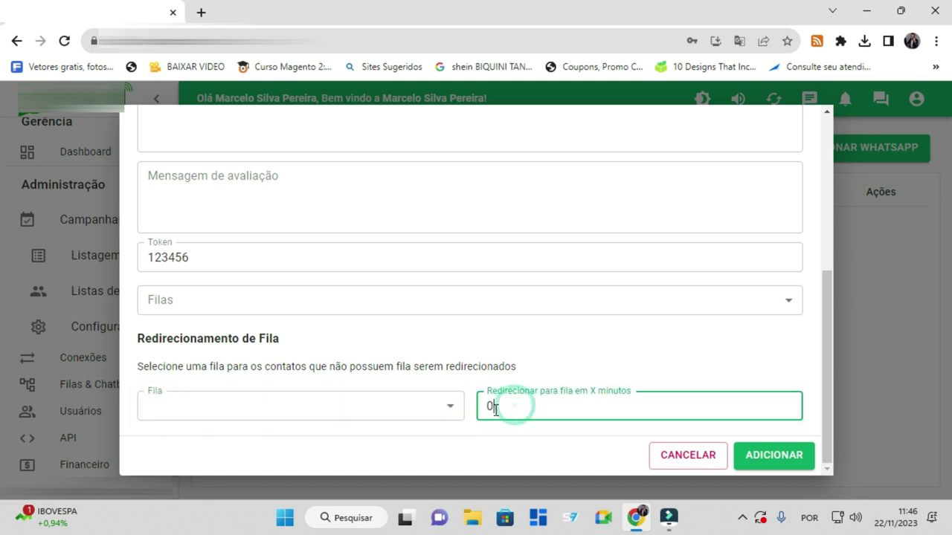
drag(495, 410, 480, 408)
text(10)
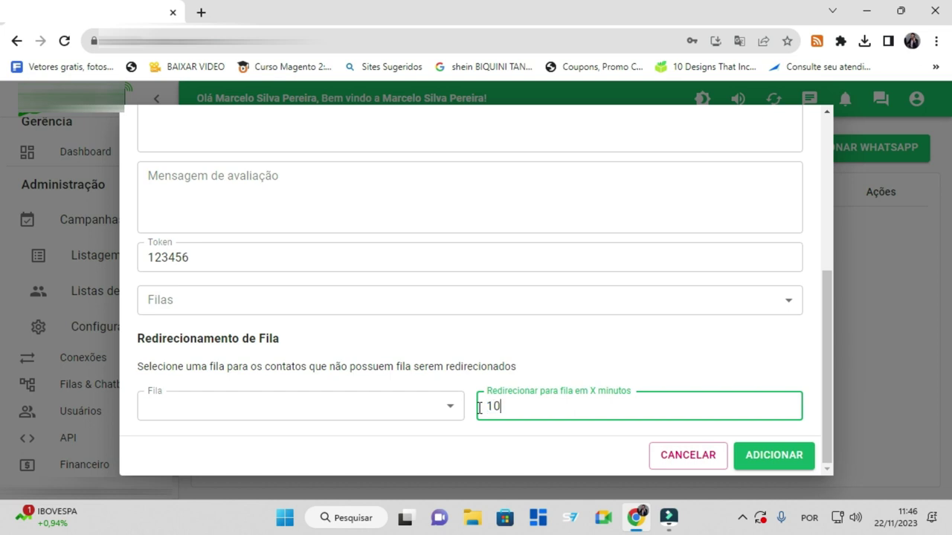
click(578, 372)
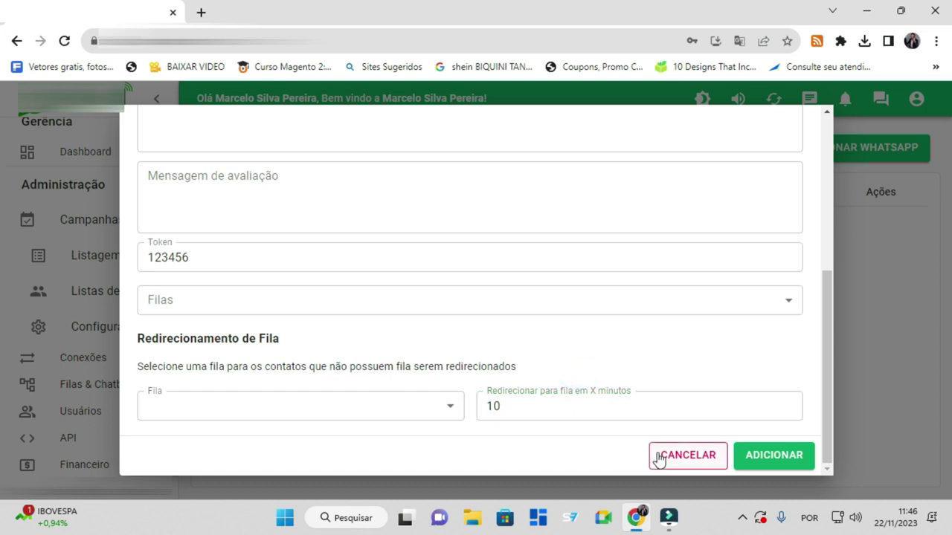
scroll(179, 238, up, 5)
scroll(257, 257, down, 5)
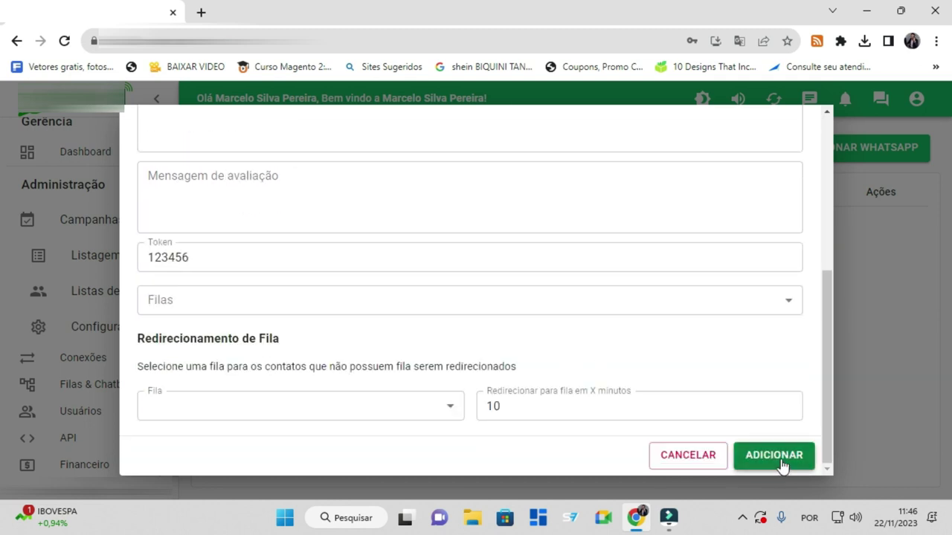
- Save the kkkkkk connection and view its QR code, then close it
click(778, 469)
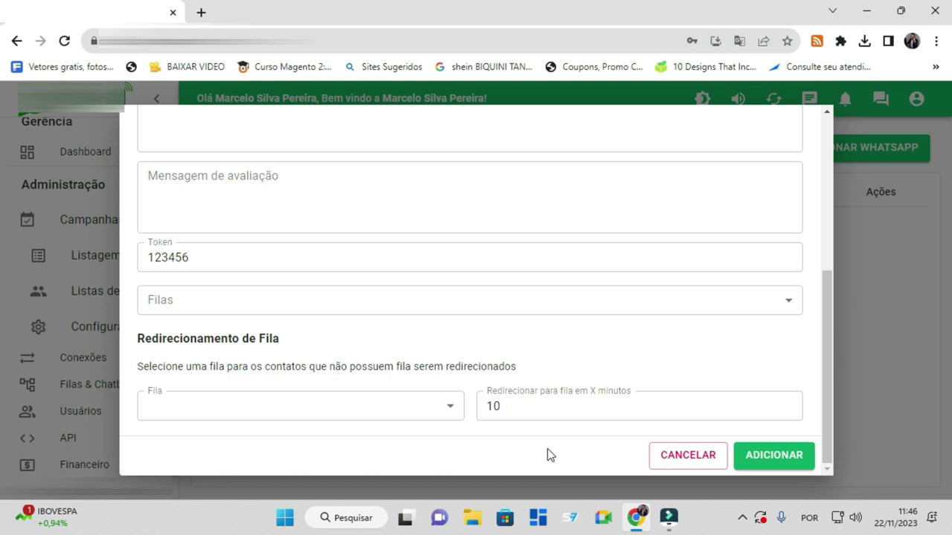
scroll(548, 319, up, 6)
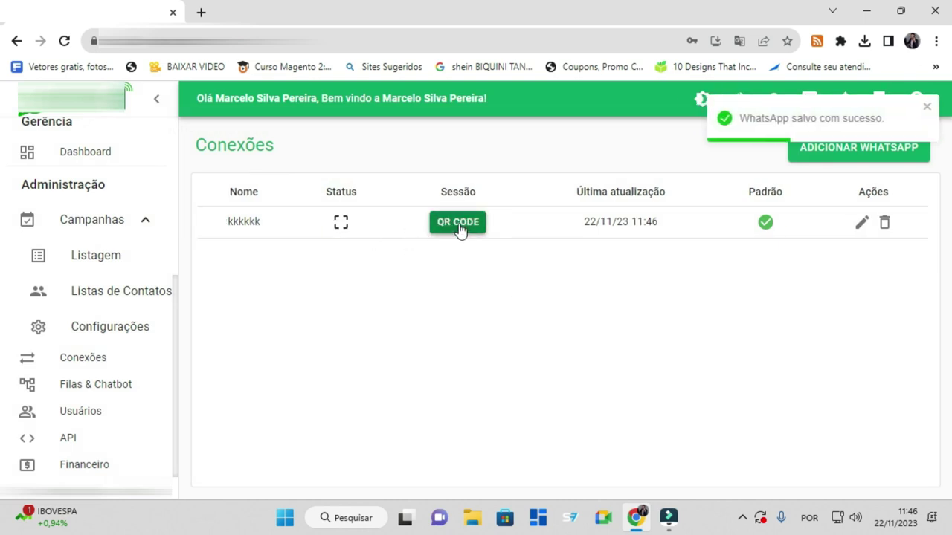
mouse_move(341, 223)
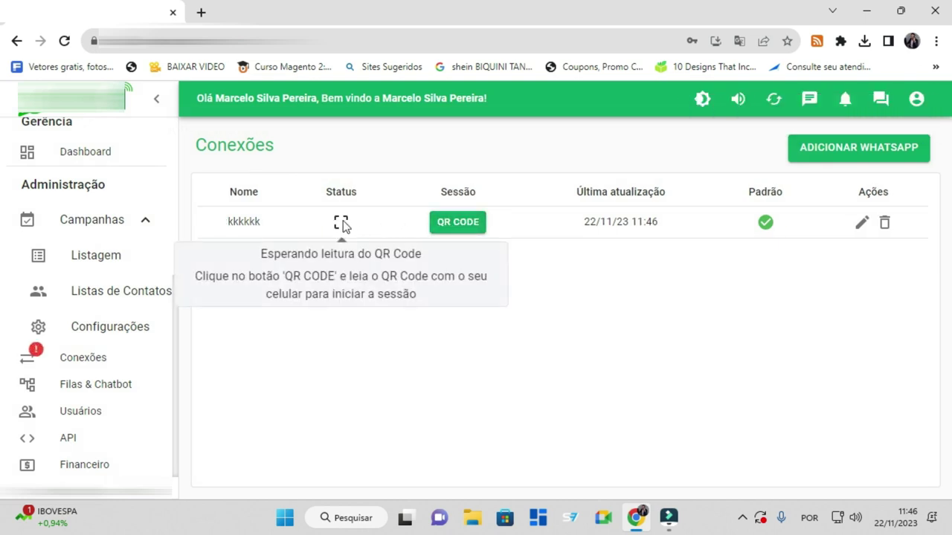
click(452, 223)
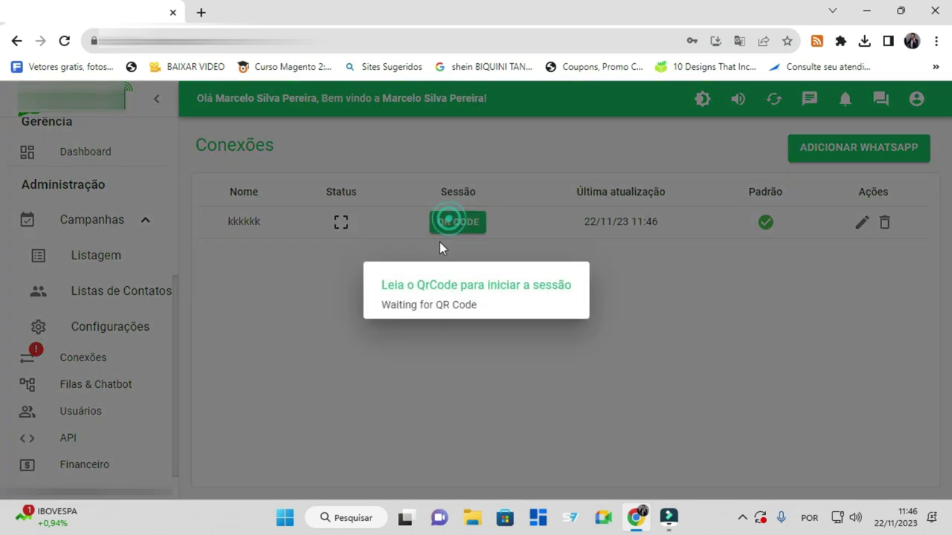
click(628, 313)
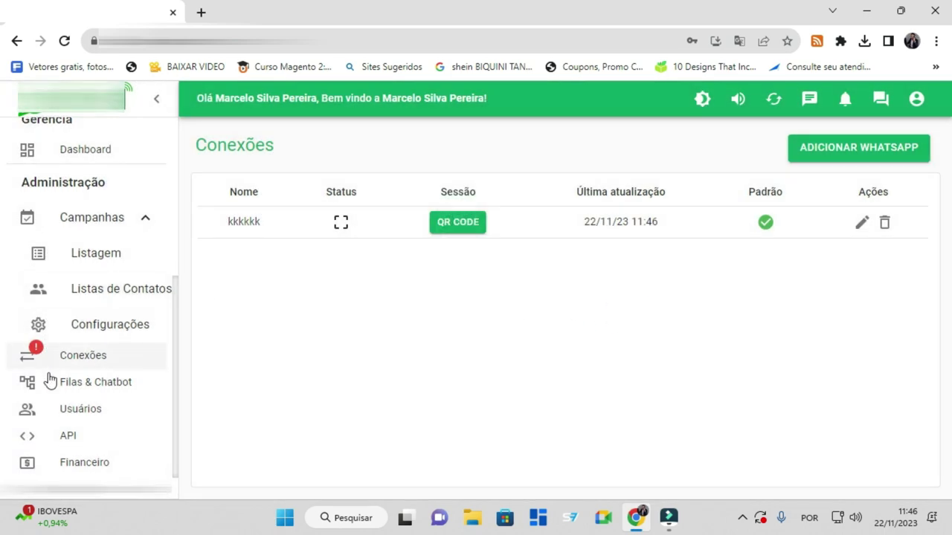
- Go to the Filas & Chatbot page
scroll(49, 381, down, 1)
click(80, 348)
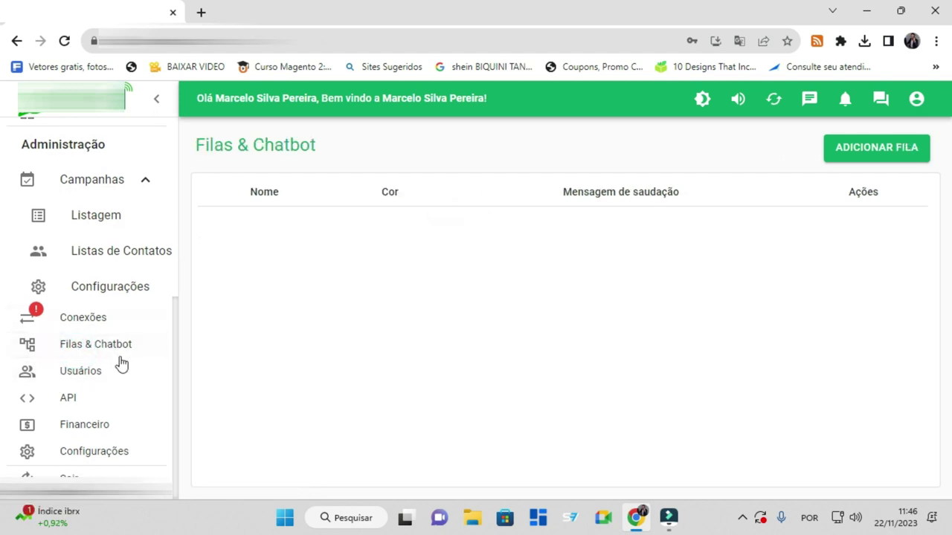
click(76, 343)
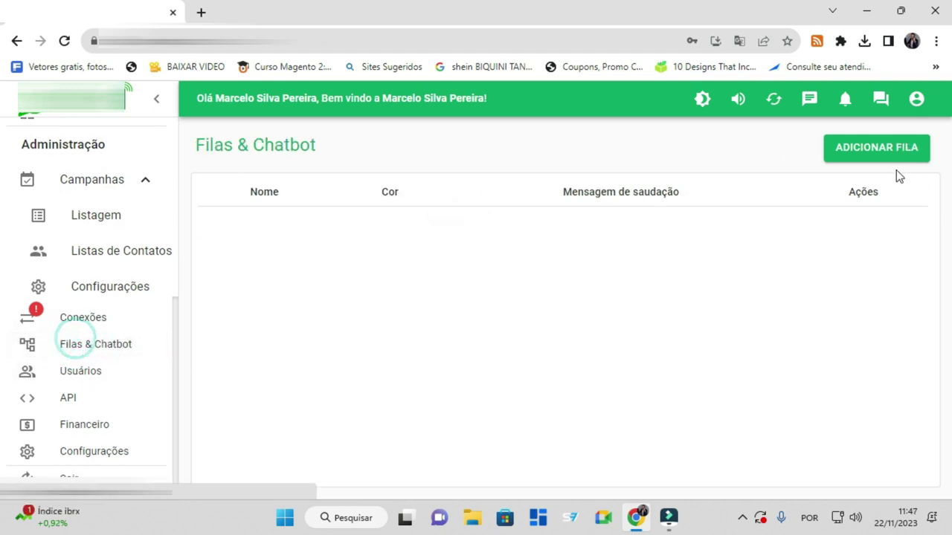
- Start a new queue and begin editing Monday's start time under service hours
click(877, 151)
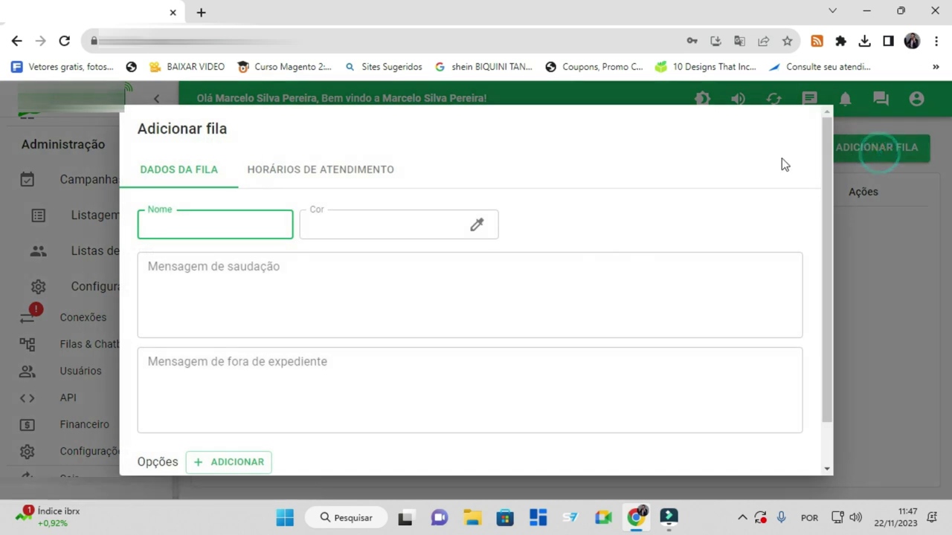
click(295, 179)
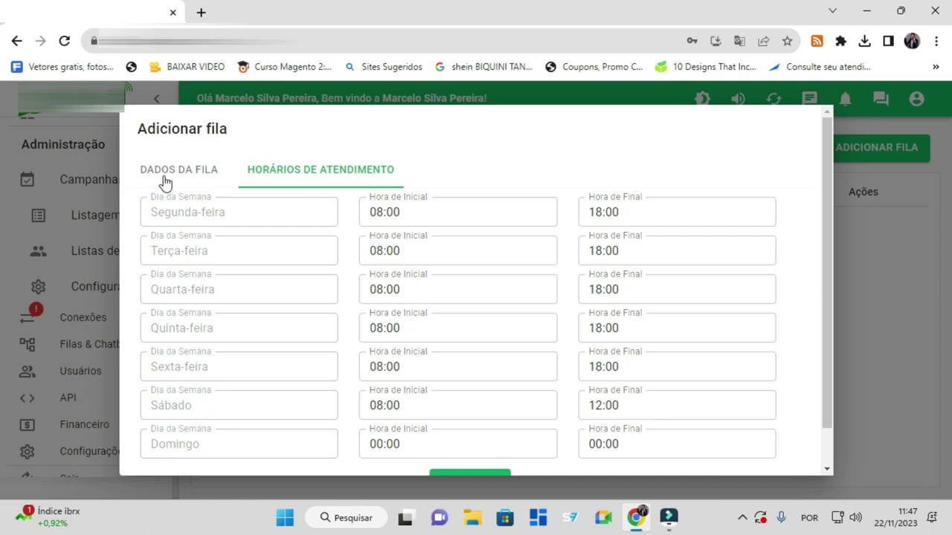
click(372, 215)
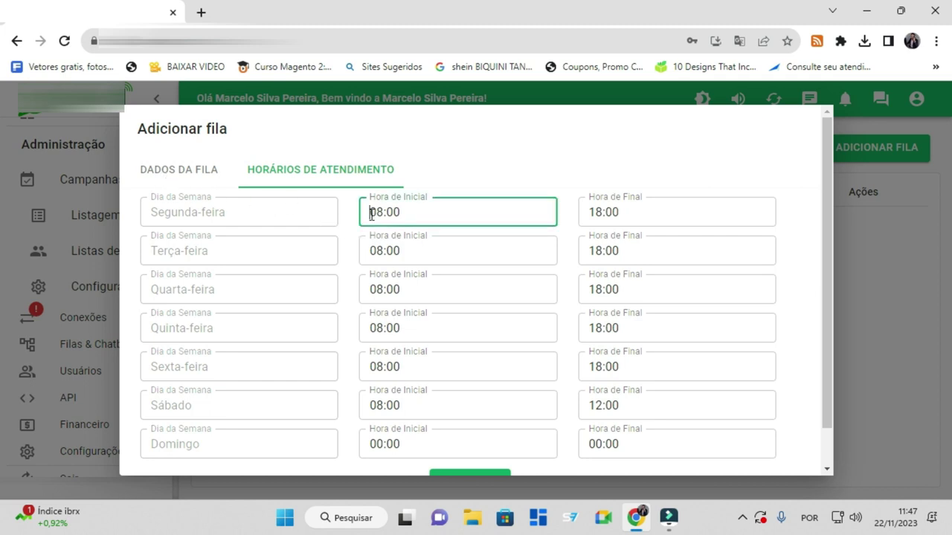
drag(372, 215, 442, 212)
click(660, 218)
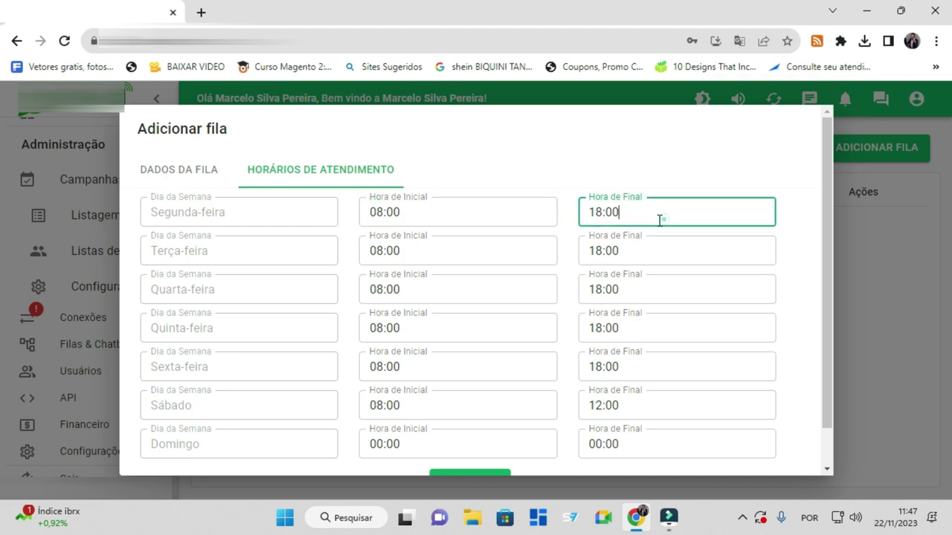
drag(369, 211, 381, 212)
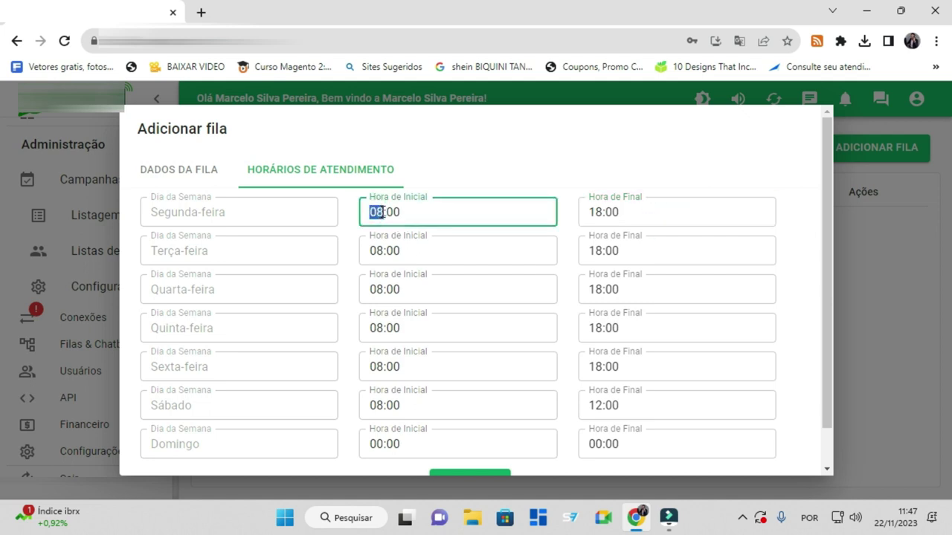
text(0)
drag(402, 213, 390, 215)
text(53)
- Set Segunda-feira hours to 00:00 start and 23:59 end, then return to queue details
drag(628, 216, 553, 215)
drag(476, 218, 267, 212)
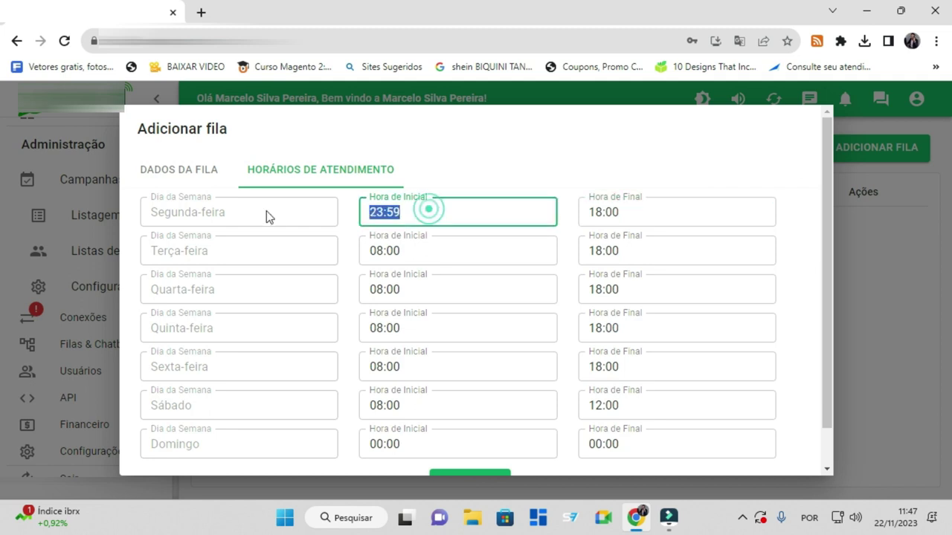
text(00:00)
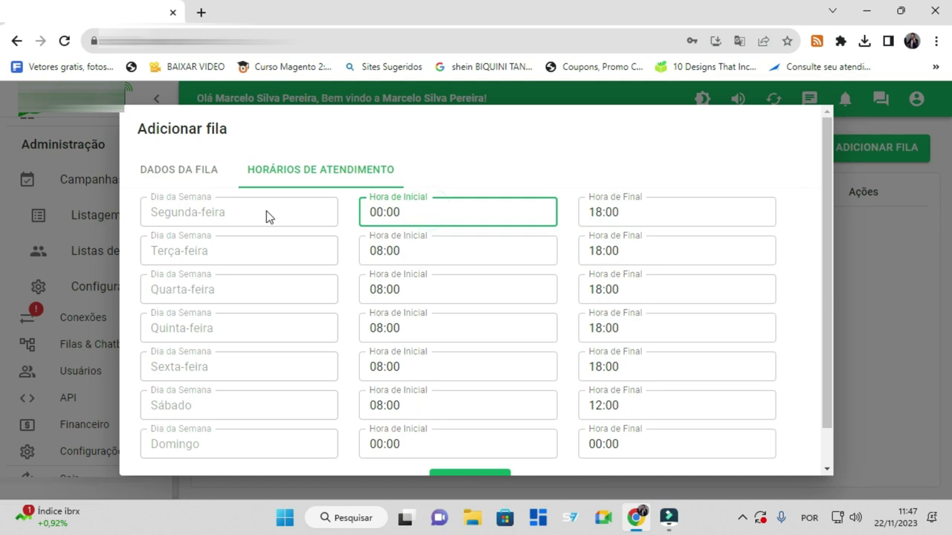
mouse_move(602, 212)
mouse_down()
mouse_move(589, 212)
mouse_move(610, 211)
mouse_up()
text(23:59)
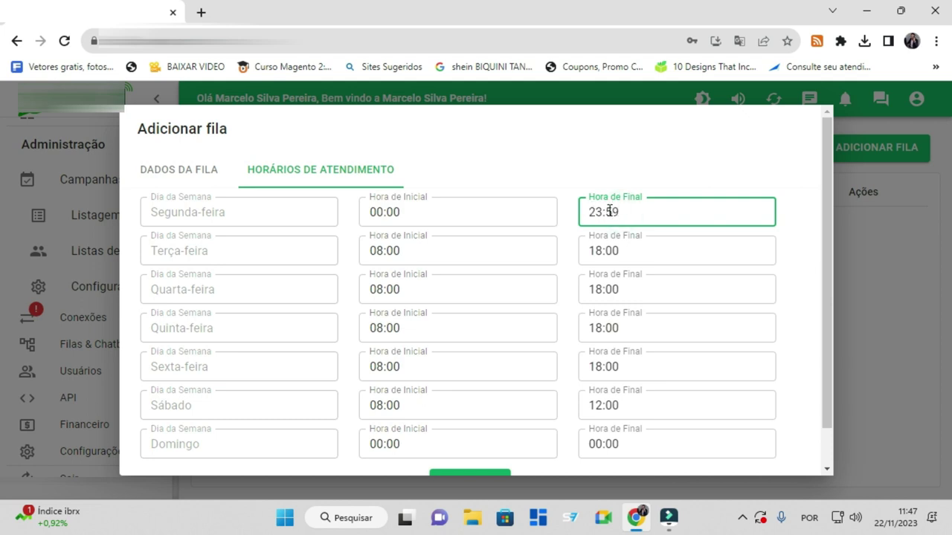
click(584, 158)
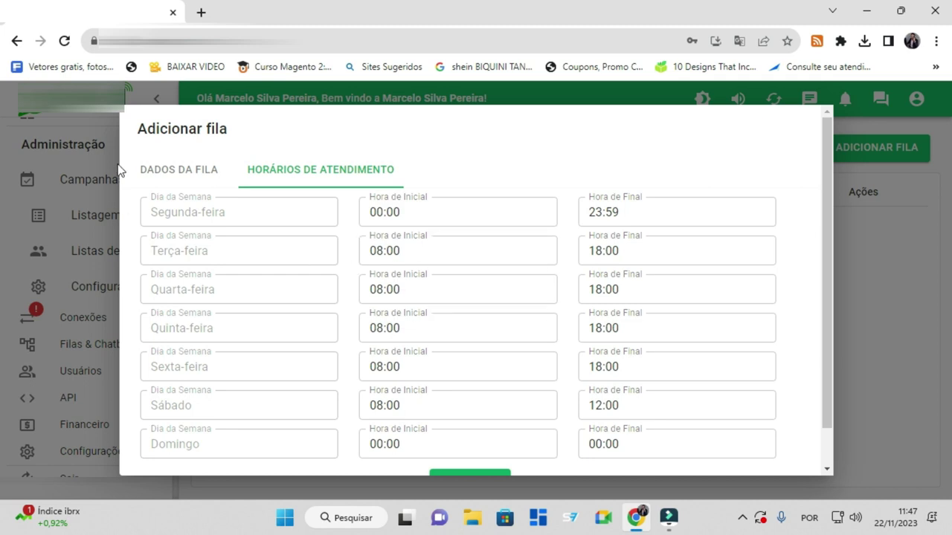
click(157, 158)
click(191, 216)
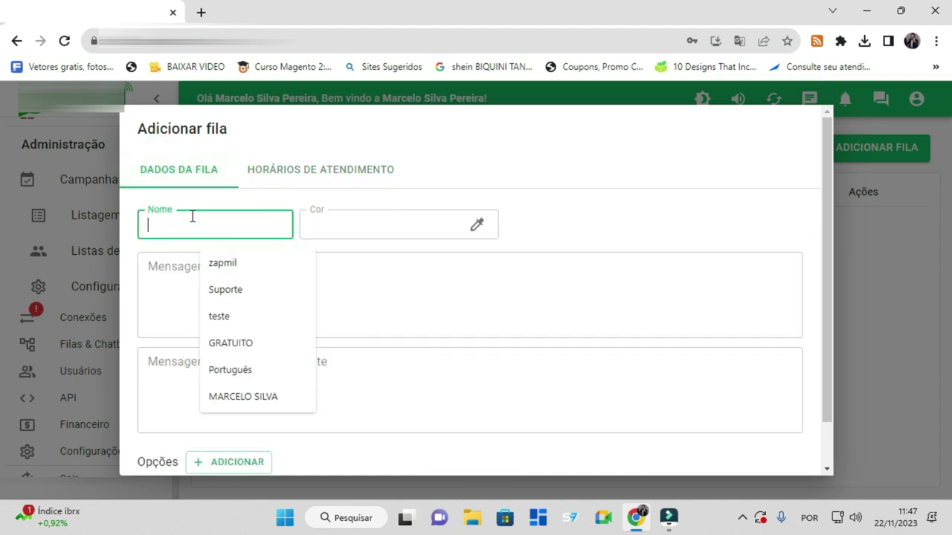
- Name the queue SUPORTE and give it the dark red colour #b80000
text(SUPORTE)
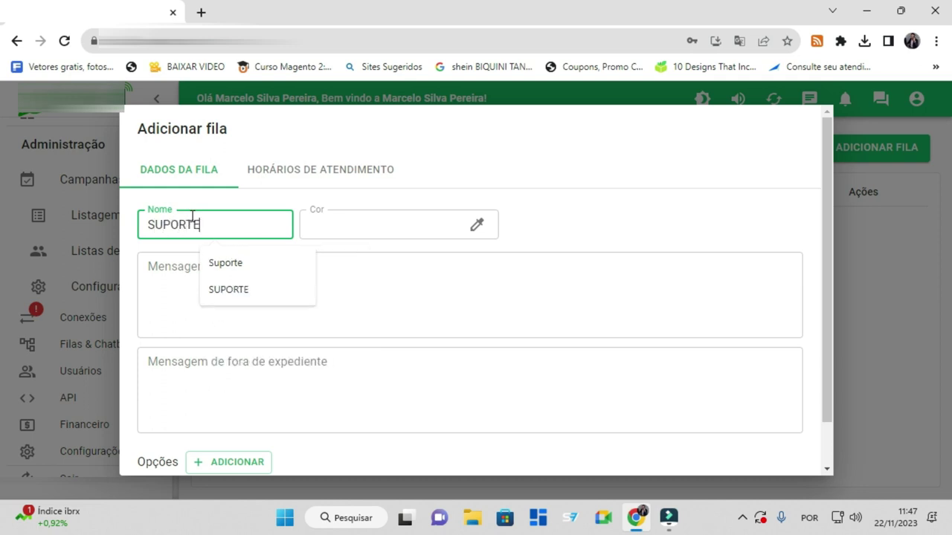
key(Escape)
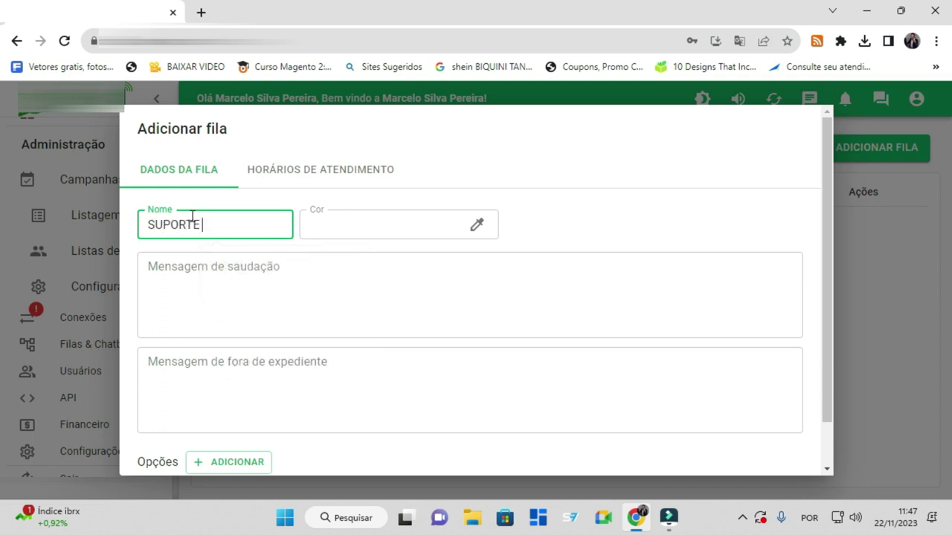
click(476, 226)
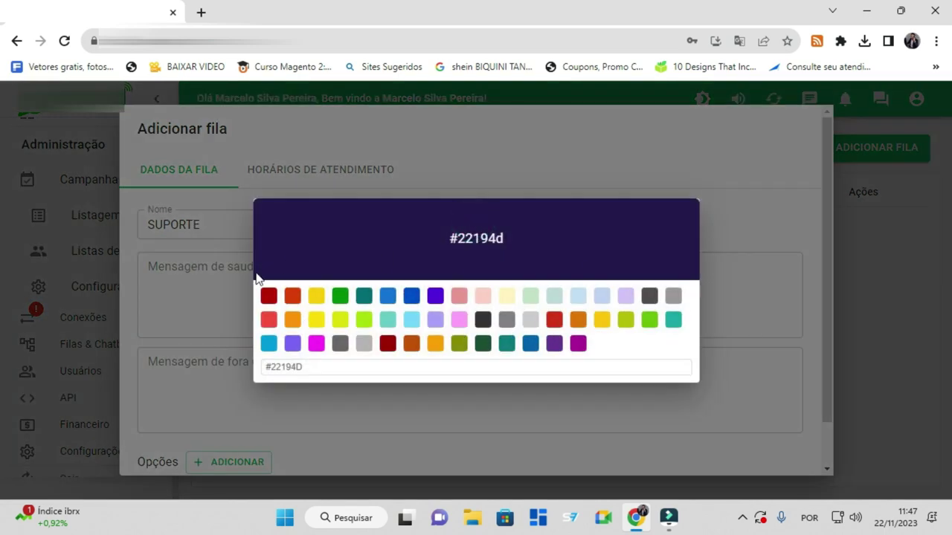
click(268, 297)
- Add one blank chatbot option and type the greeting "OLÁ, ESCOLHA UMA OPÇÃO!"
click(213, 272)
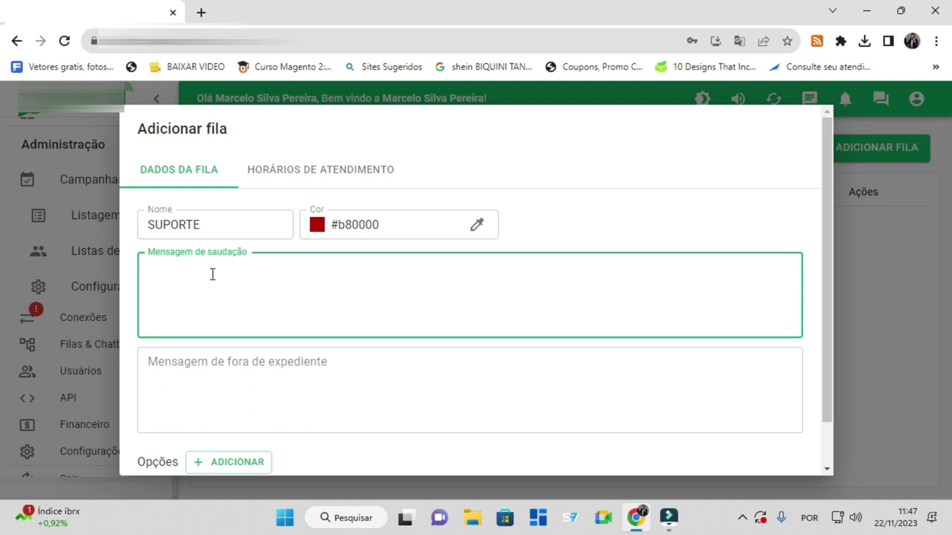
text(OLÁ)
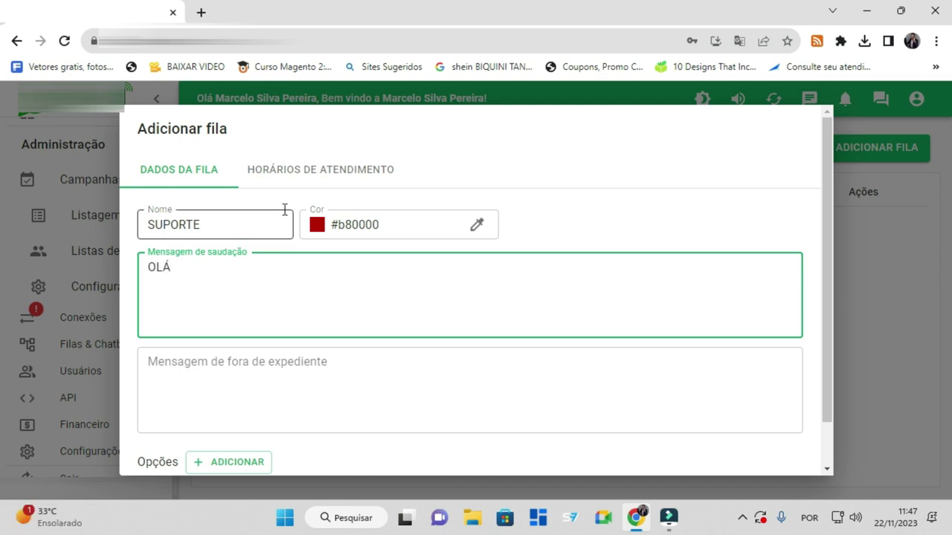
scroll(308, 364, down, 1)
click(260, 317)
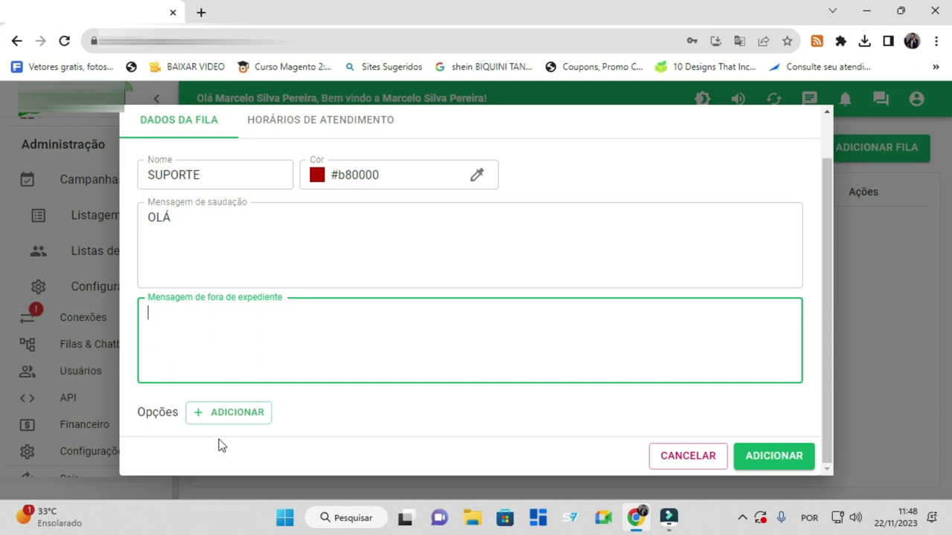
click(226, 415)
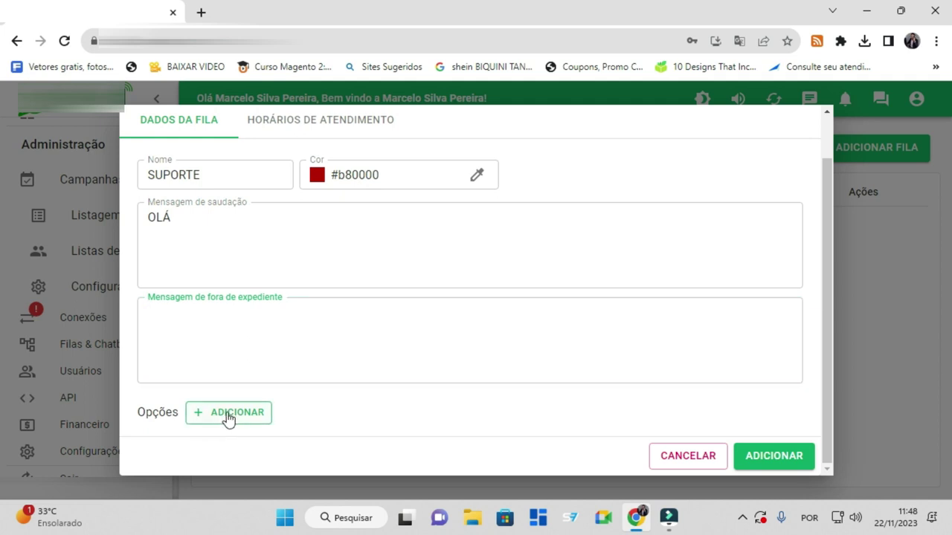
scroll(230, 435, down, 1)
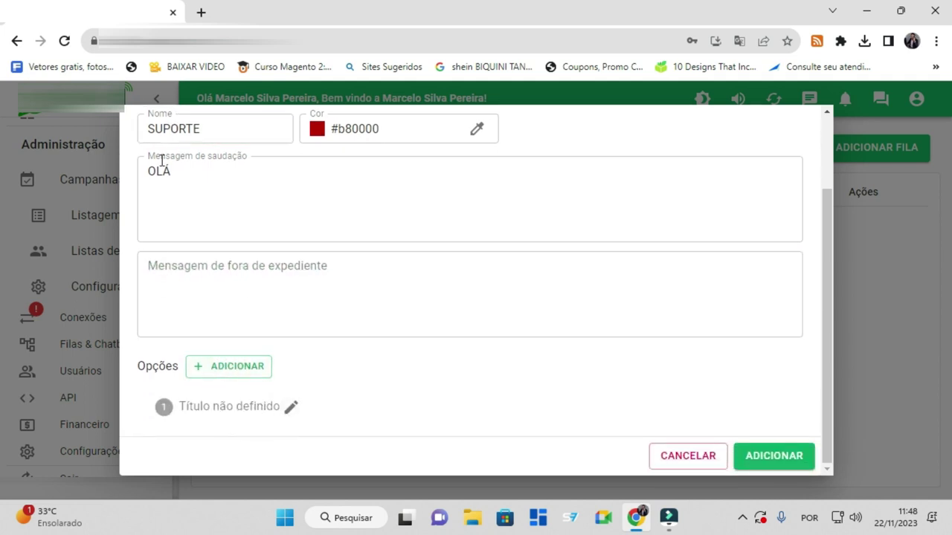
click(181, 176)
text(, ES)
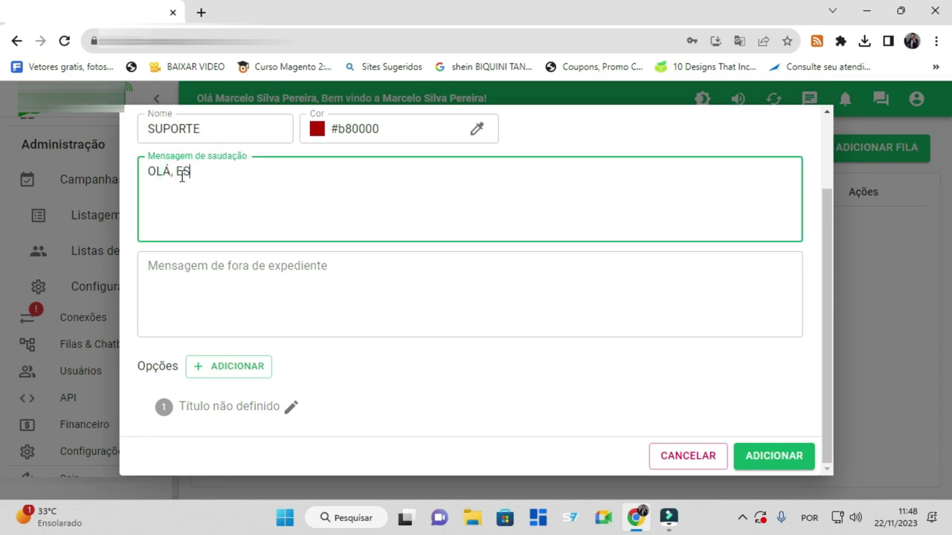
text(COLHA UMA OPÇÃO!)
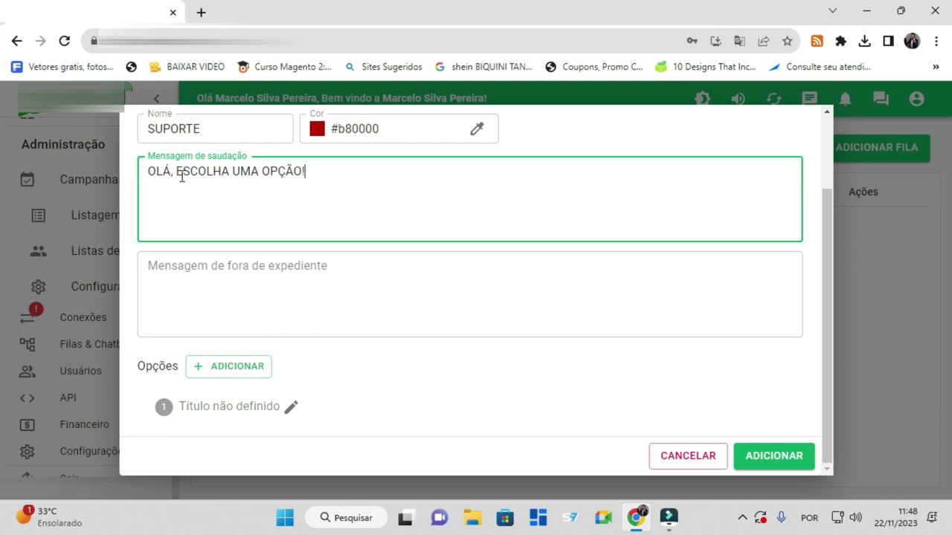
- Add two more chatbot options and title the first one TESTE 1
click(231, 374)
click(232, 374)
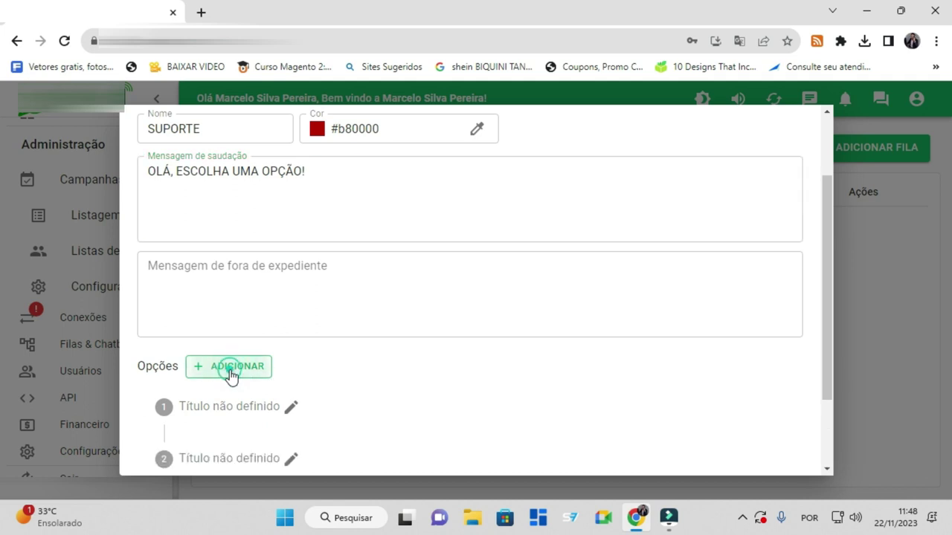
scroll(242, 378, down, 2)
click(292, 303)
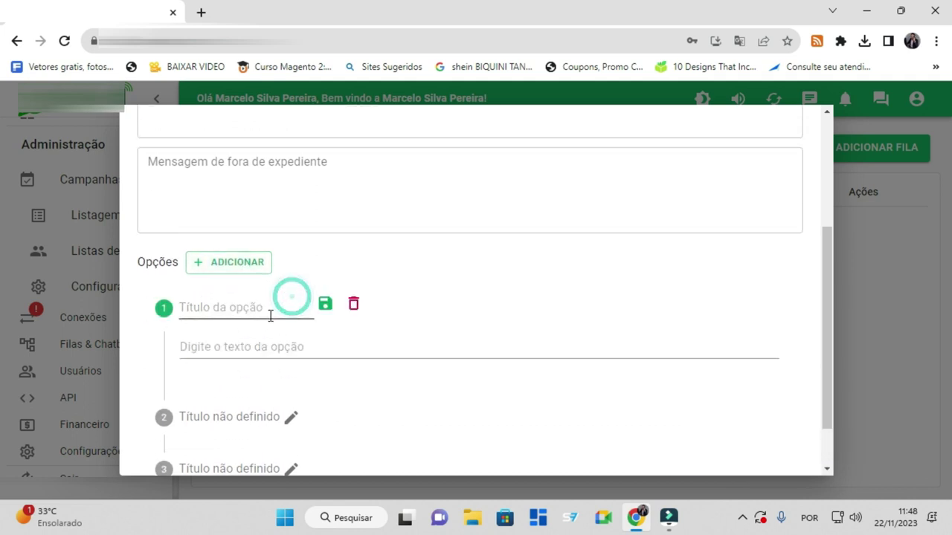
click(268, 314)
text(TESTE 1)
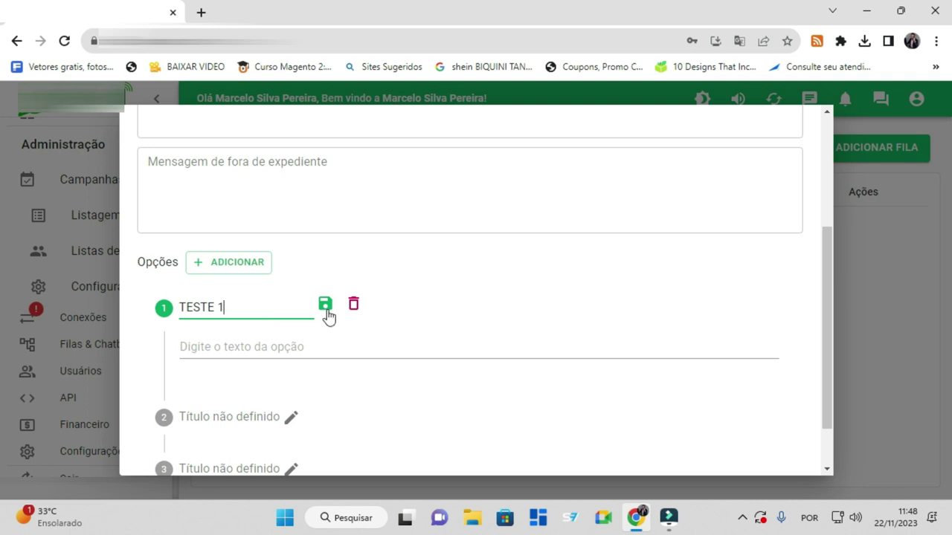
click(326, 308)
click(325, 305)
- Title the second option TESTE 2 and the third TESTE 3
scroll(258, 424, down, 1)
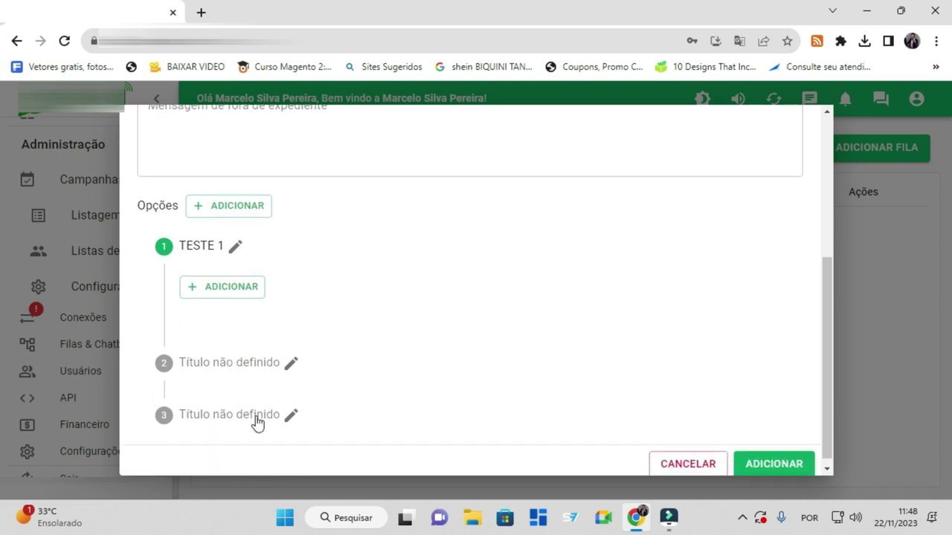
click(290, 357)
click(266, 300)
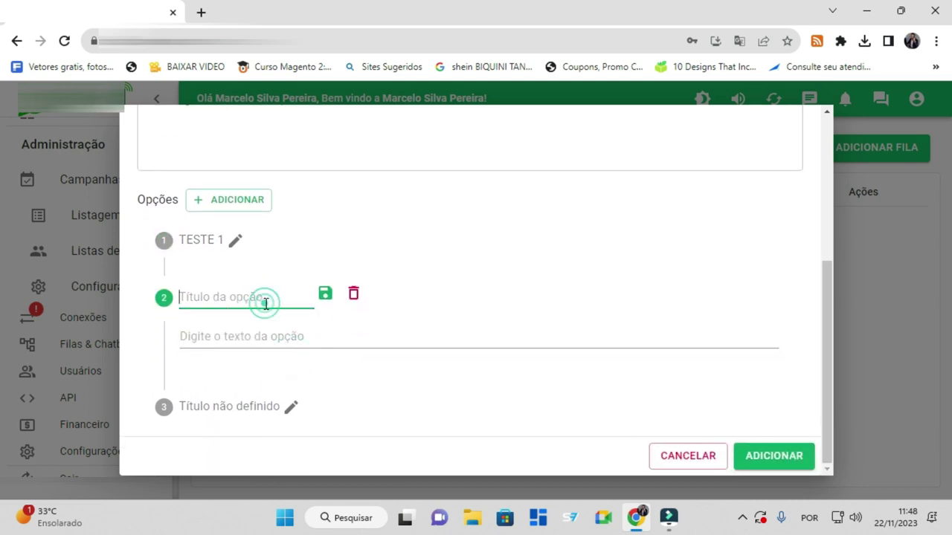
text(TESTE 2)
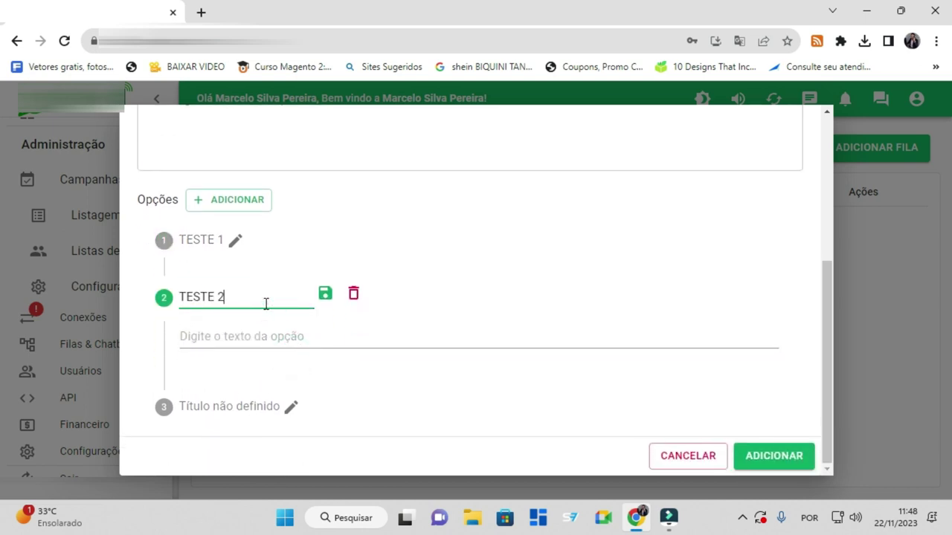
click(325, 296)
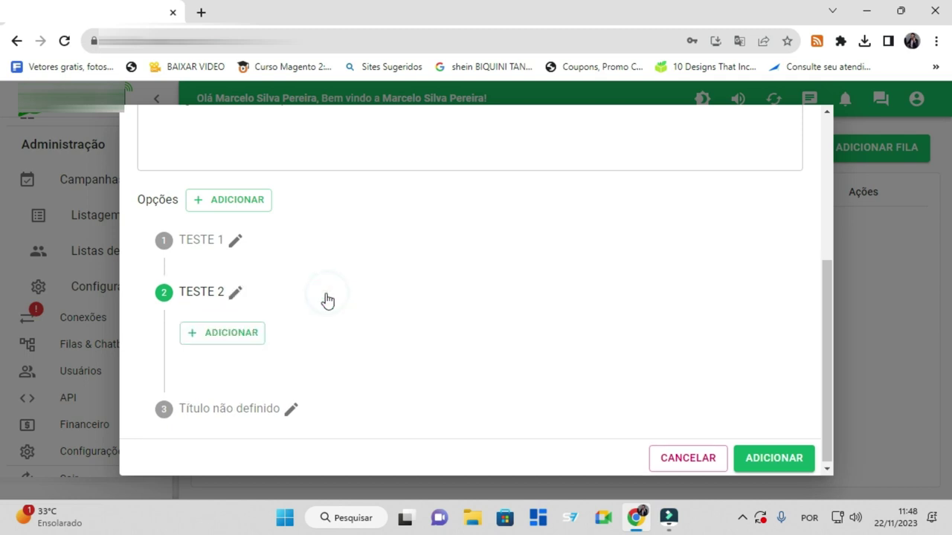
click(292, 412)
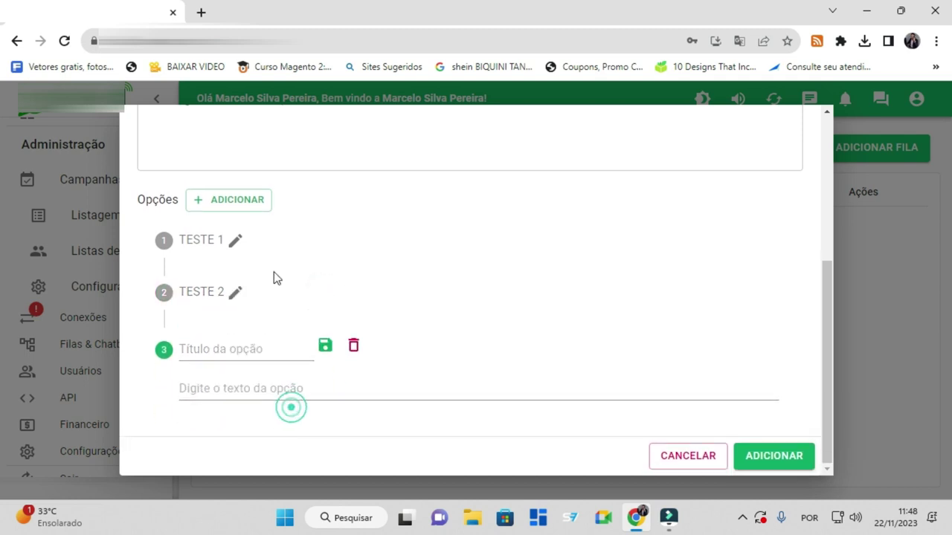
click(218, 345)
text(TESTE 3)
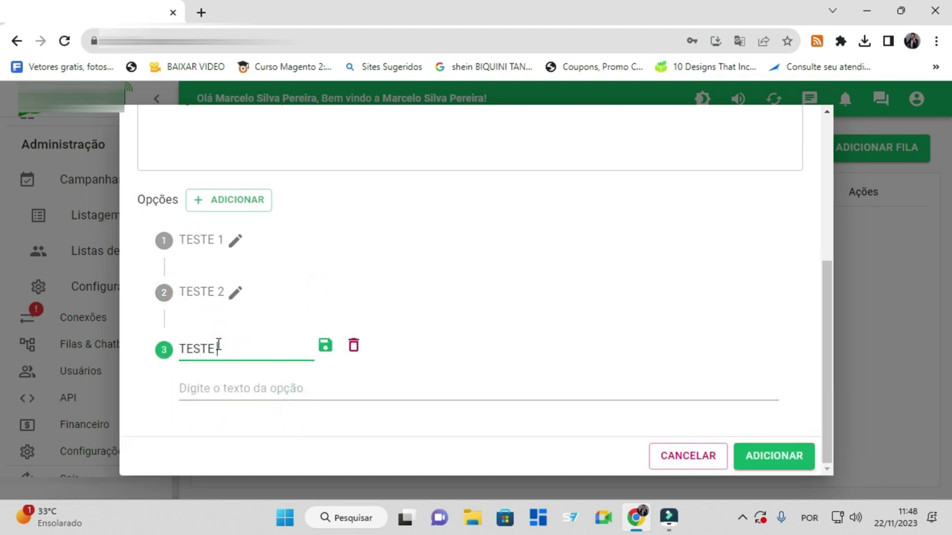
click(325, 345)
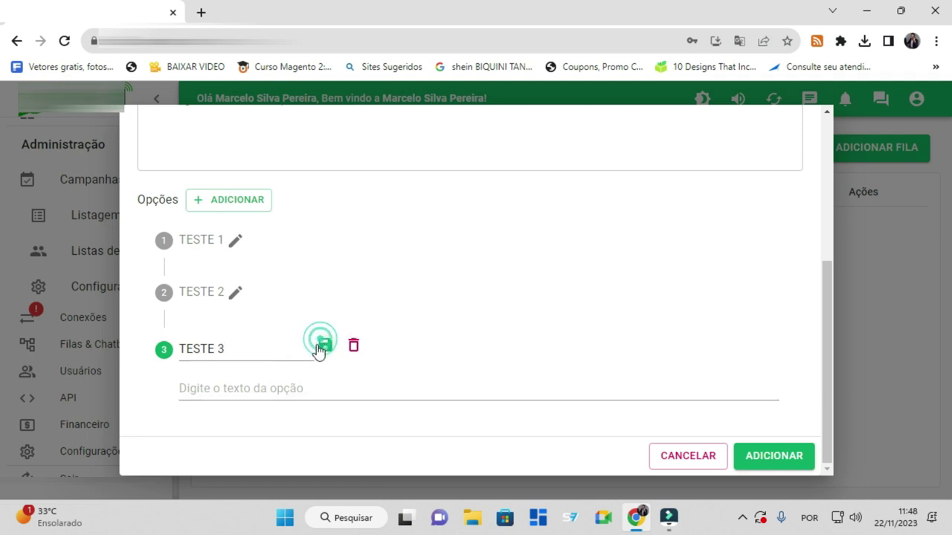
- Add three untitled sub-options under TESTE 1
click(234, 245)
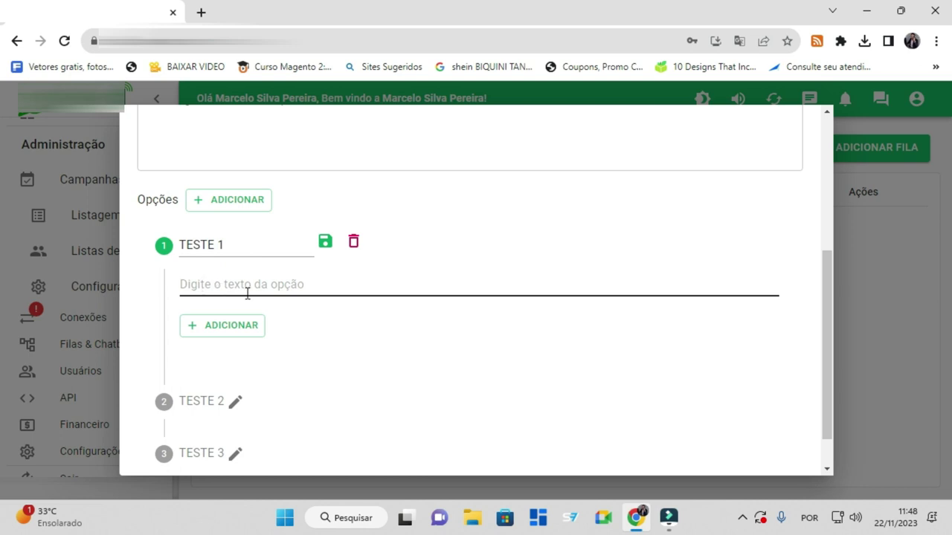
click(223, 290)
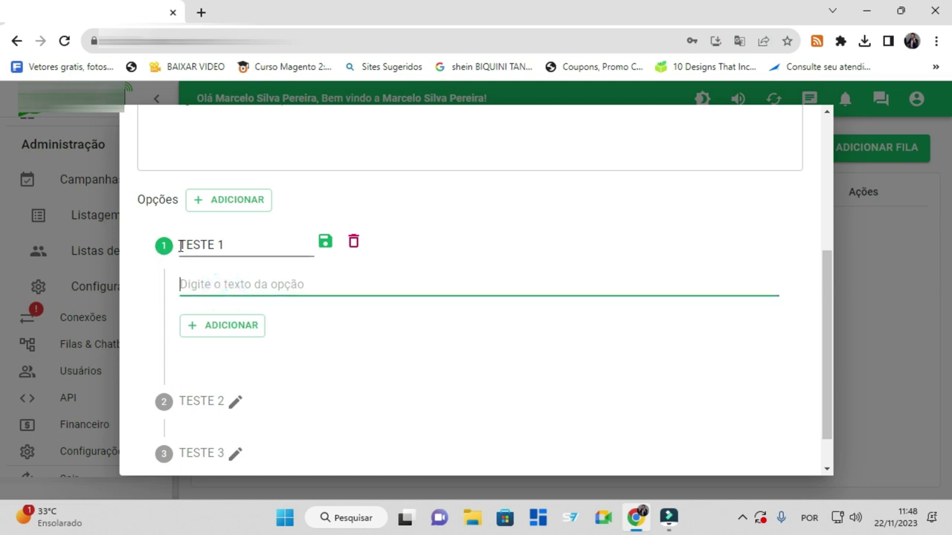
click(217, 290)
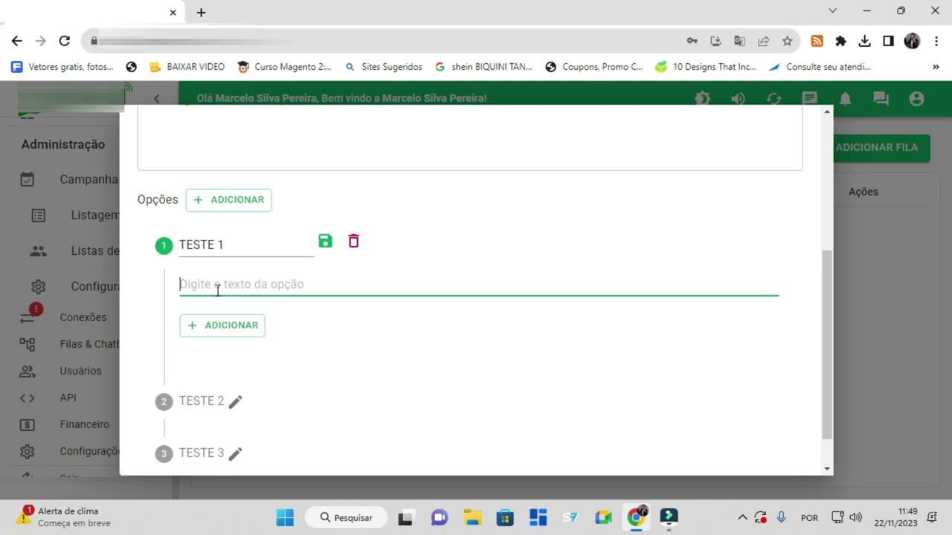
text(X)
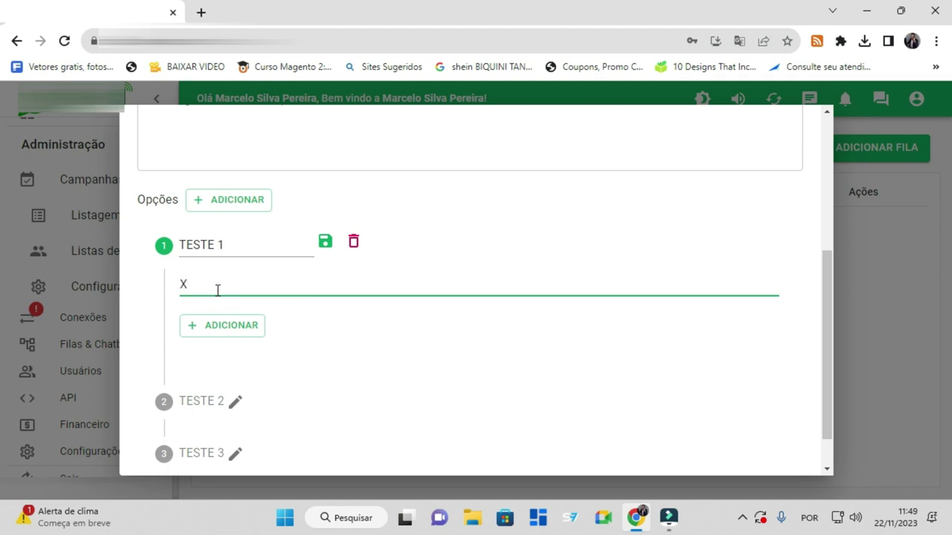
key(BackSpace)
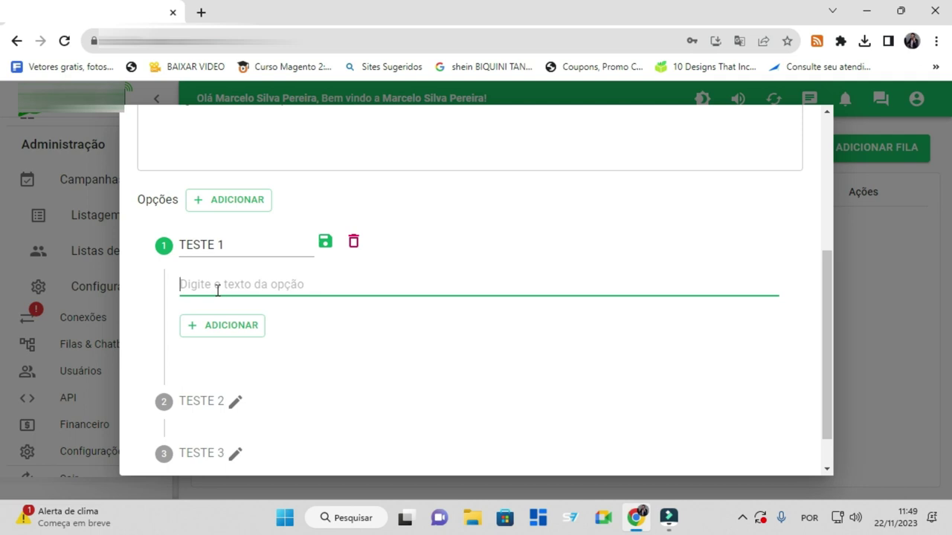
click(219, 324)
click(220, 324)
click(219, 324)
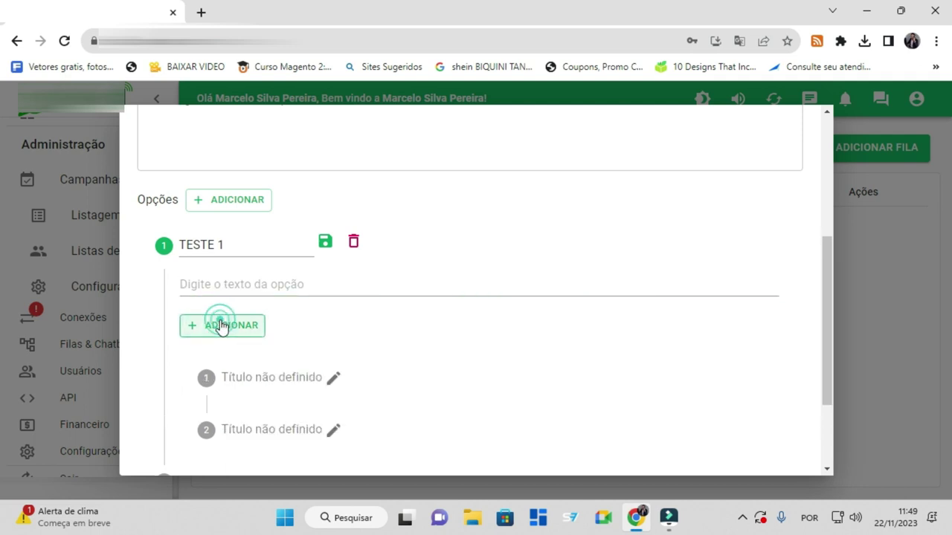
click(219, 324)
scroll(214, 256, down, 2)
scroll(229, 243, up, 1)
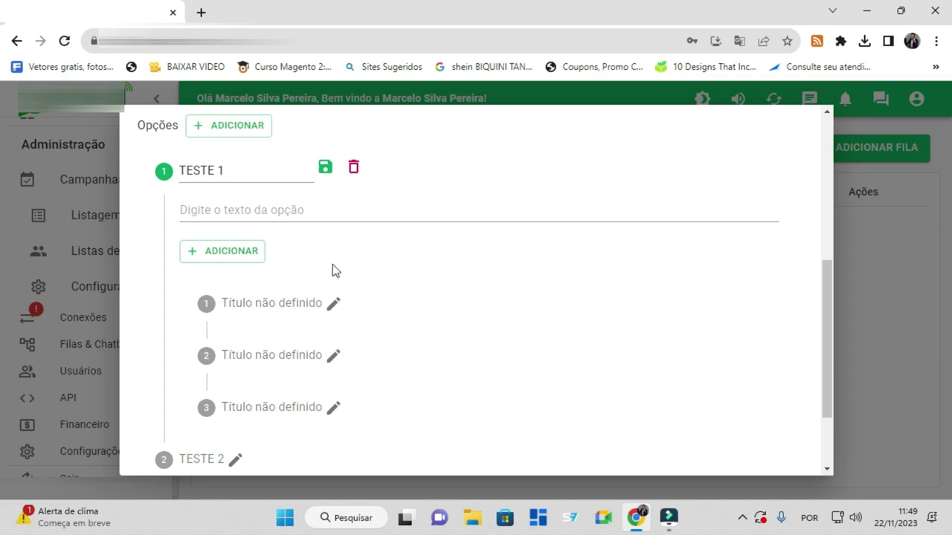
scroll(729, 429, down, 2)
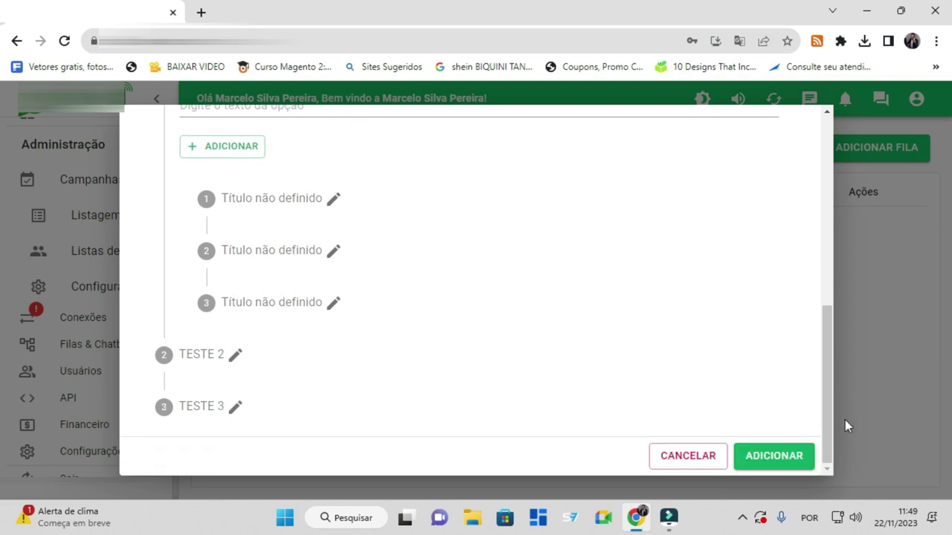
- Save the SUPORTE queue, dismiss the success notice, and close the reopened Editar fila dialog
click(776, 456)
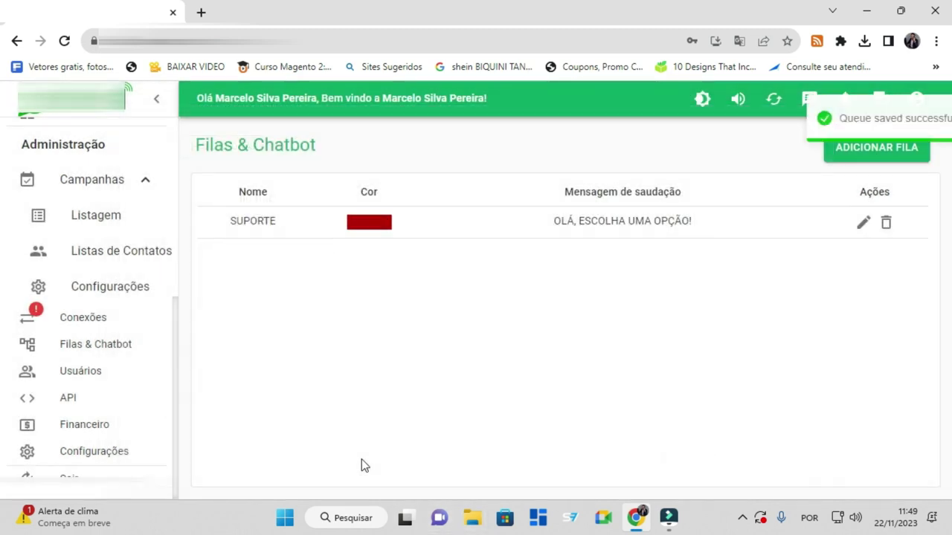
click(863, 223)
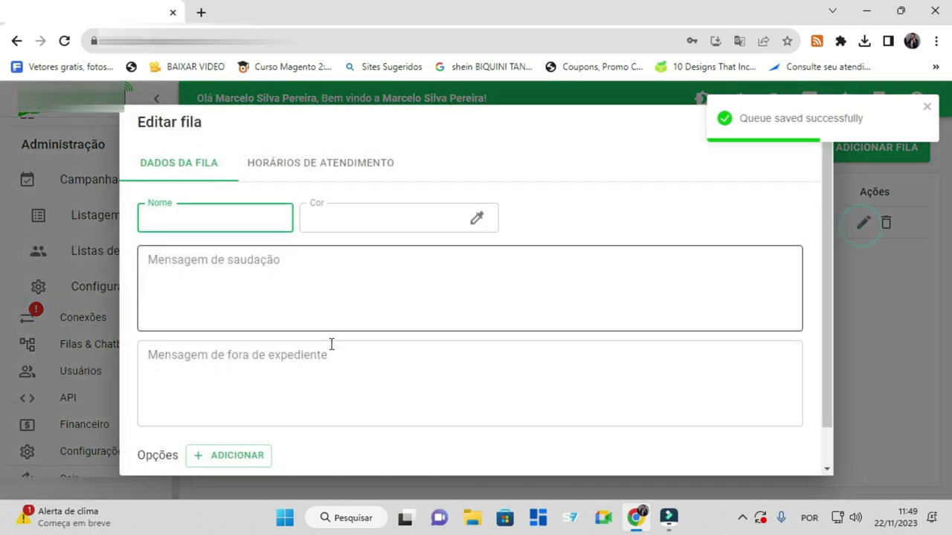
click(925, 108)
click(867, 311)
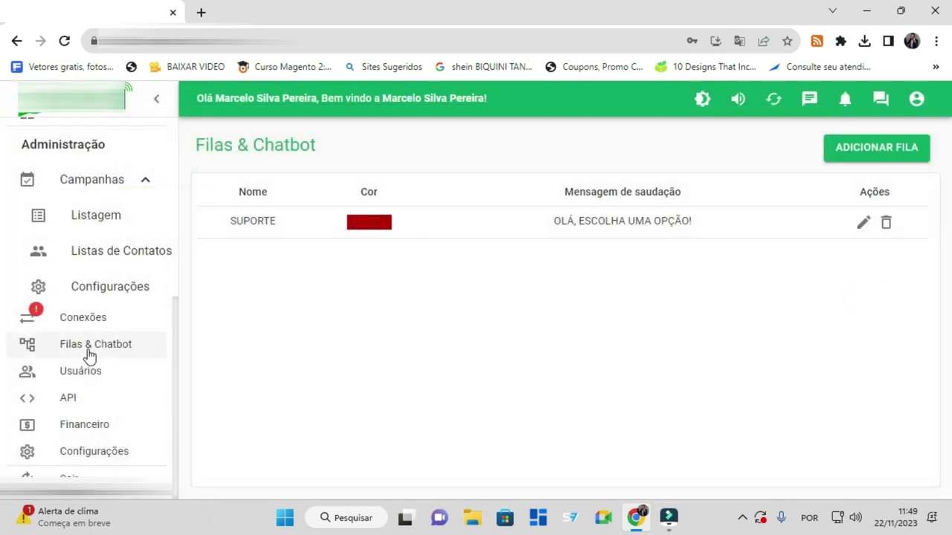
- On Conexões, edit kkkkkk and assign it the SUPORTE queue
click(84, 296)
click(81, 318)
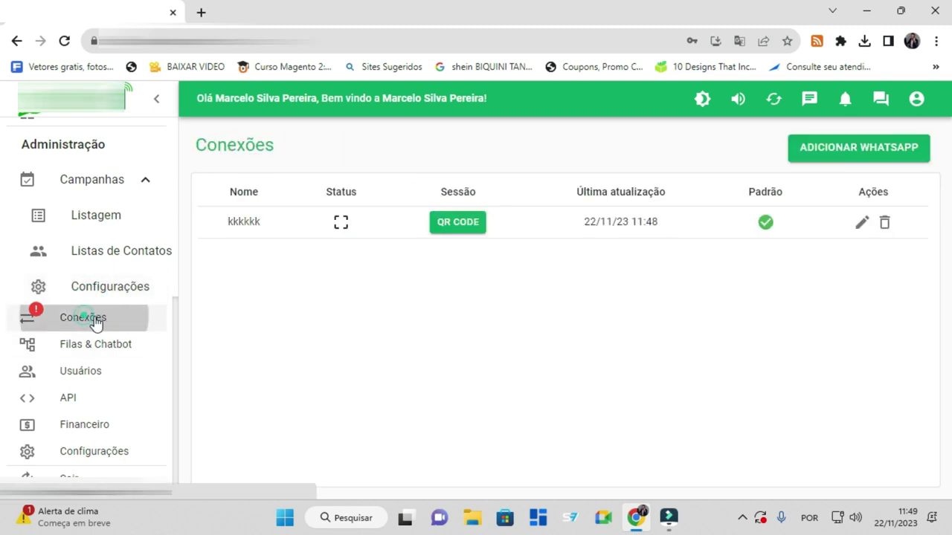
click(861, 223)
scroll(213, 387, down, 4)
click(220, 302)
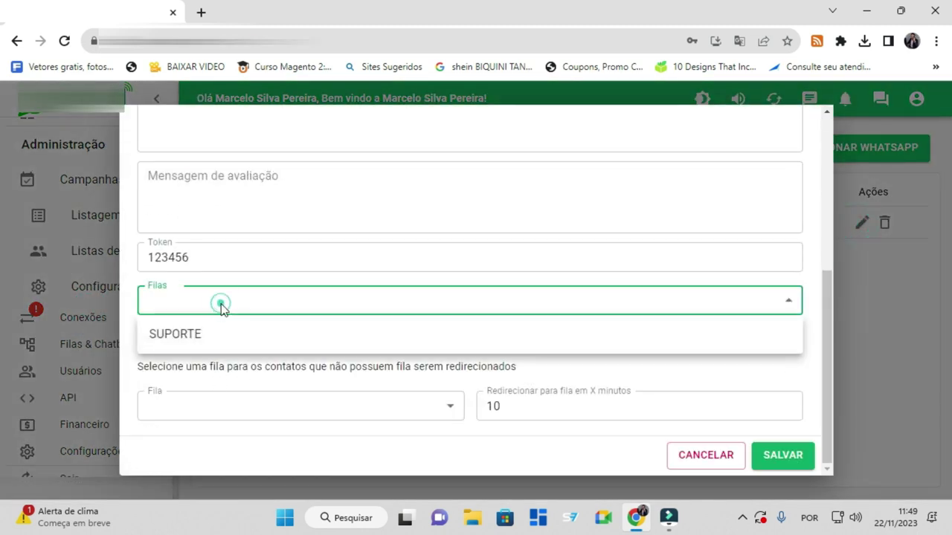
click(206, 336)
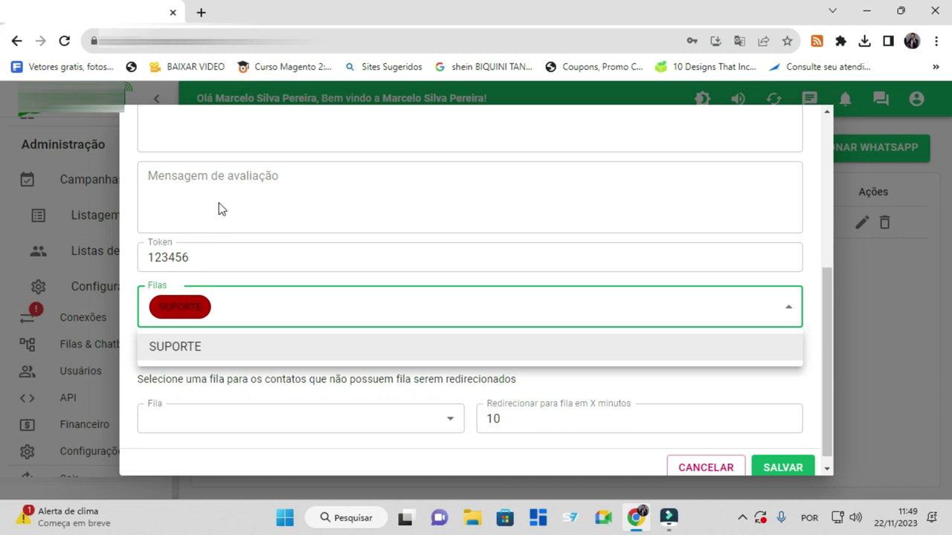
click(825, 311)
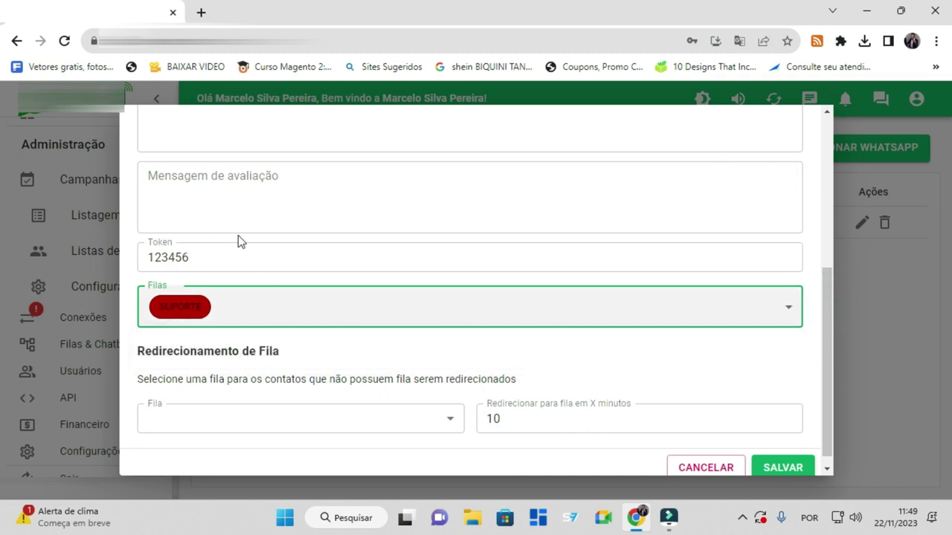
- Review the connection's message fields and close the Editar WhatsApp dialog
click(241, 206)
scroll(241, 223, up, 4)
click(230, 254)
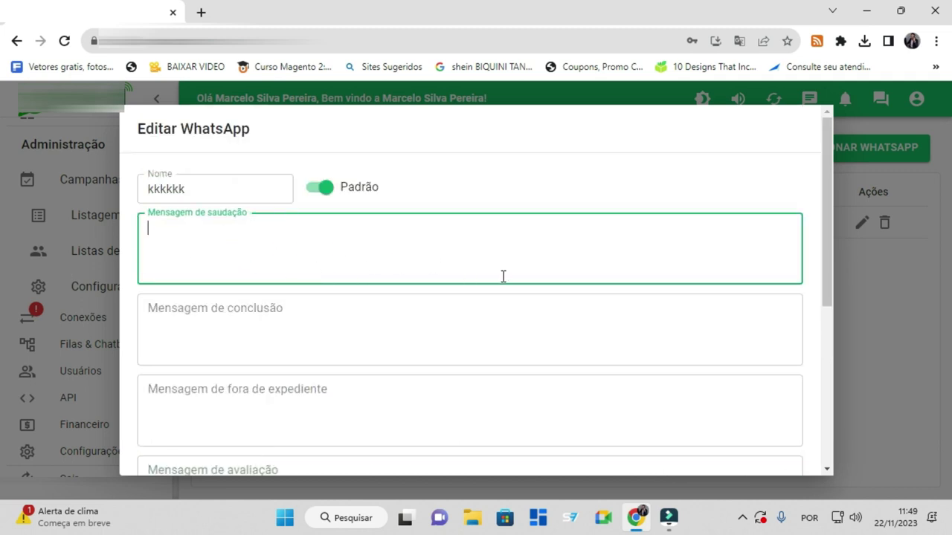
scroll(257, 361, down, 3)
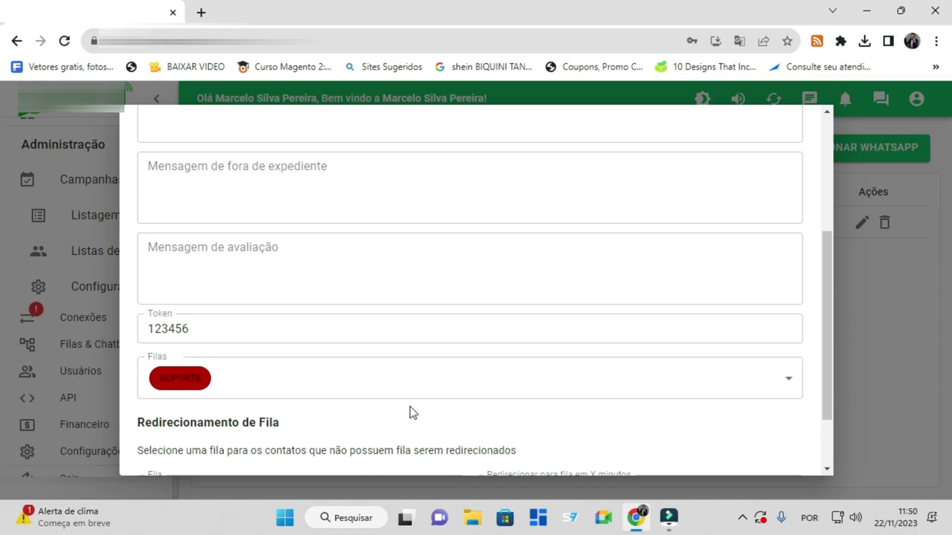
click(858, 375)
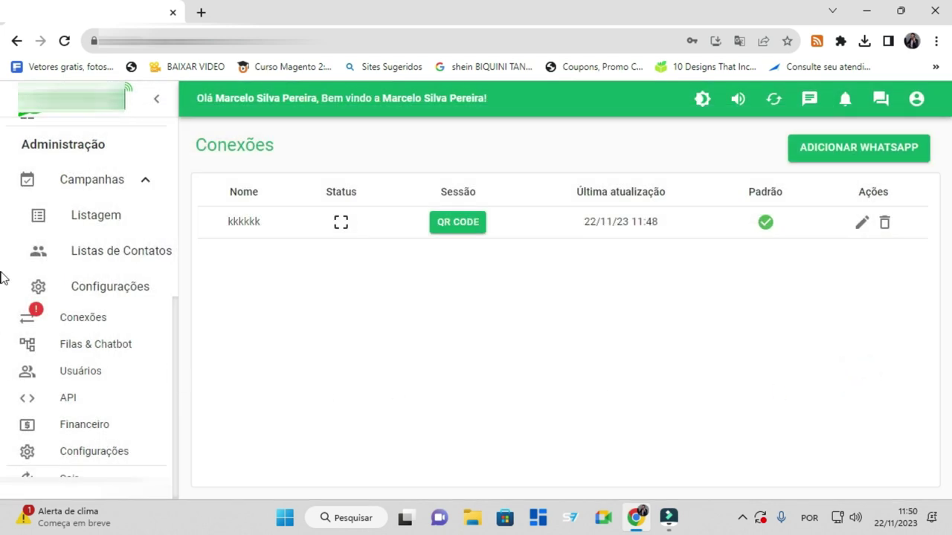
- On Usuários, open an empty Adicionar usuário form with the Nome field ready
click(70, 385)
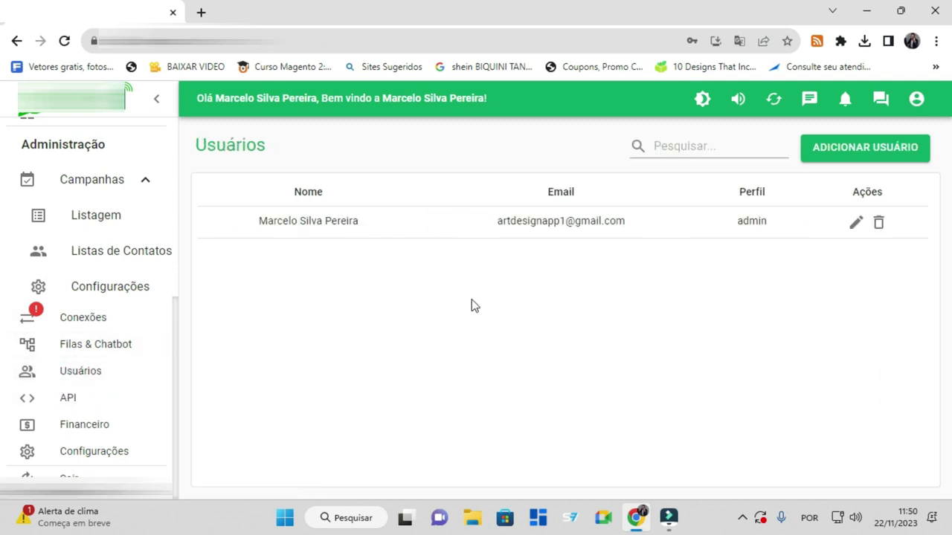
click(824, 150)
click(336, 256)
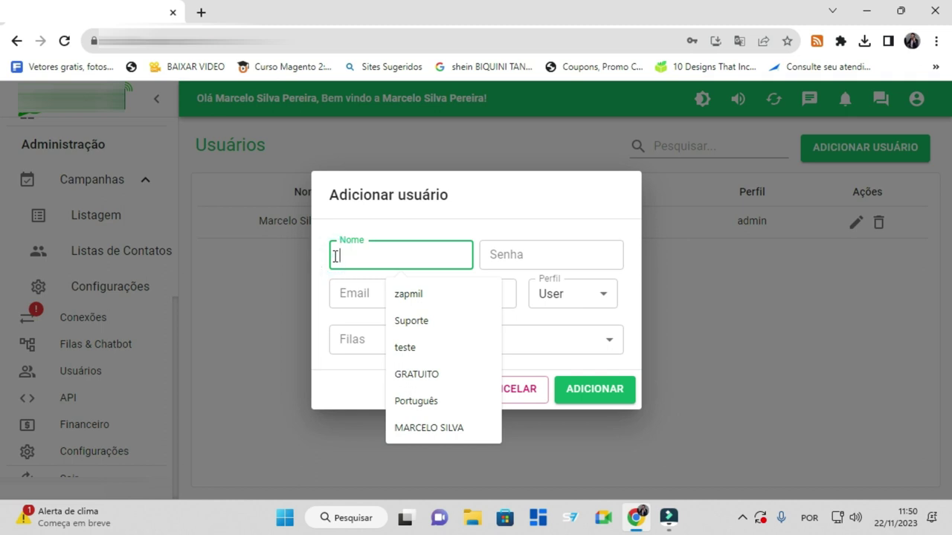
- Enter the new agent's name, password and e-mail address
text(M)
key(BackSpace)
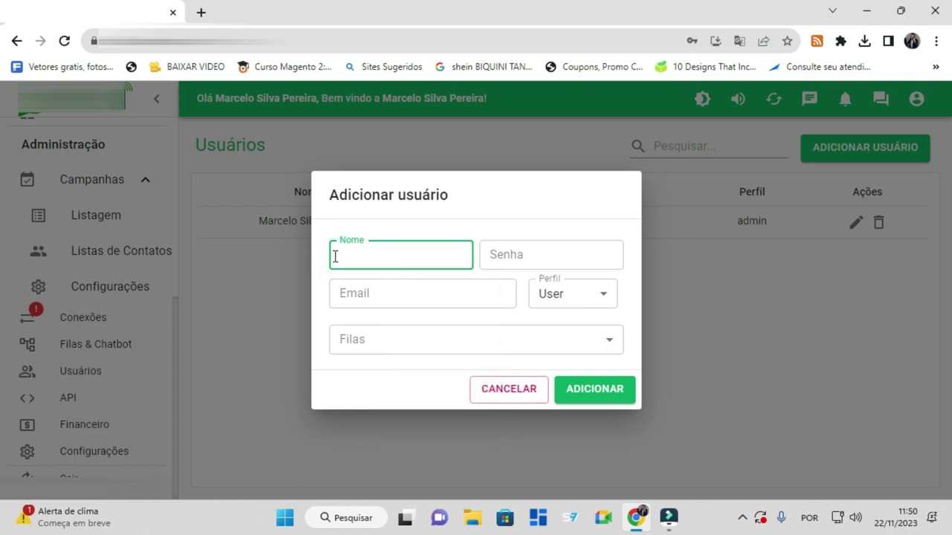
text(CARLOS)
click(540, 256)
text(123)
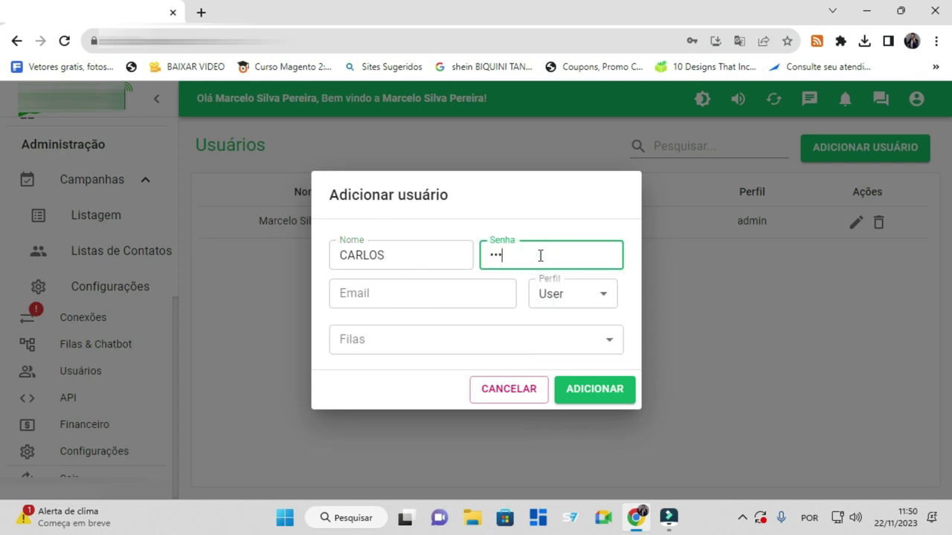
click(418, 298)
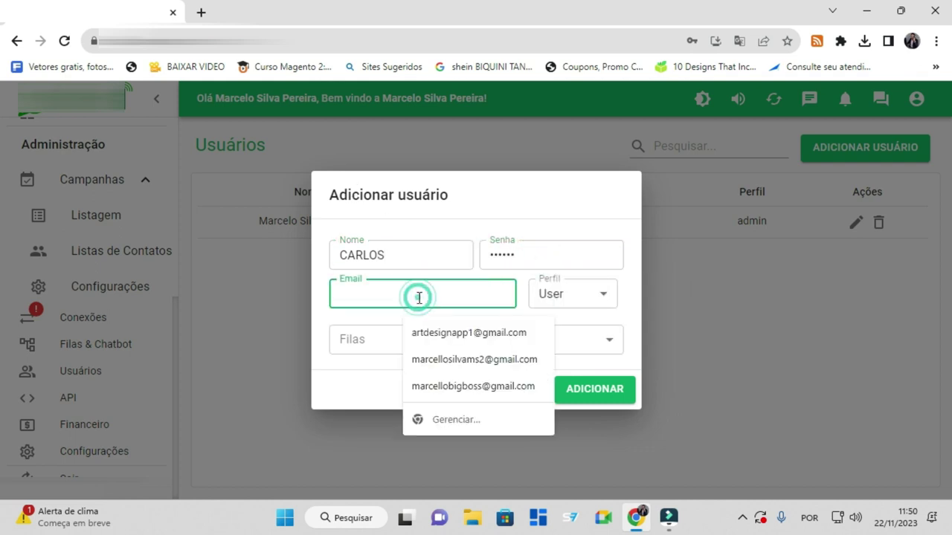
text(chat)
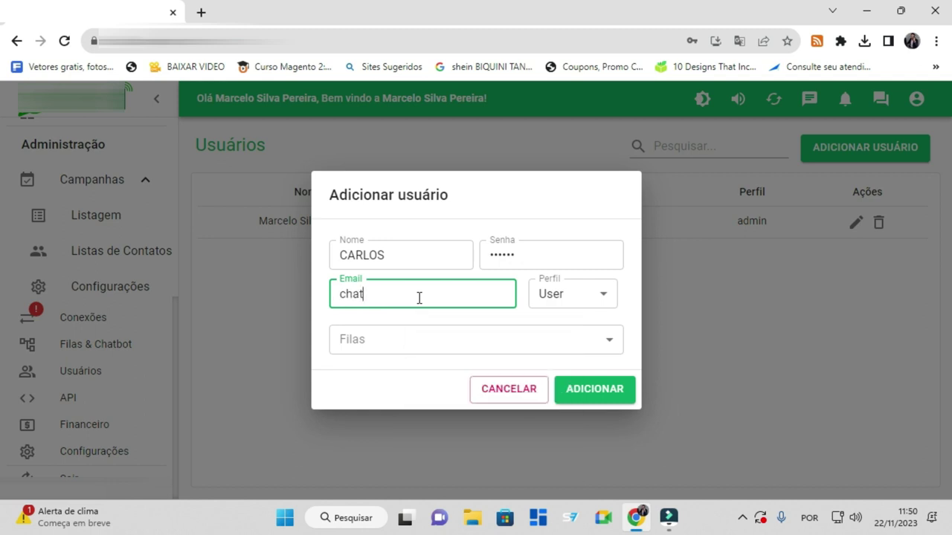
key(BackSpace)
key(BackSpace)
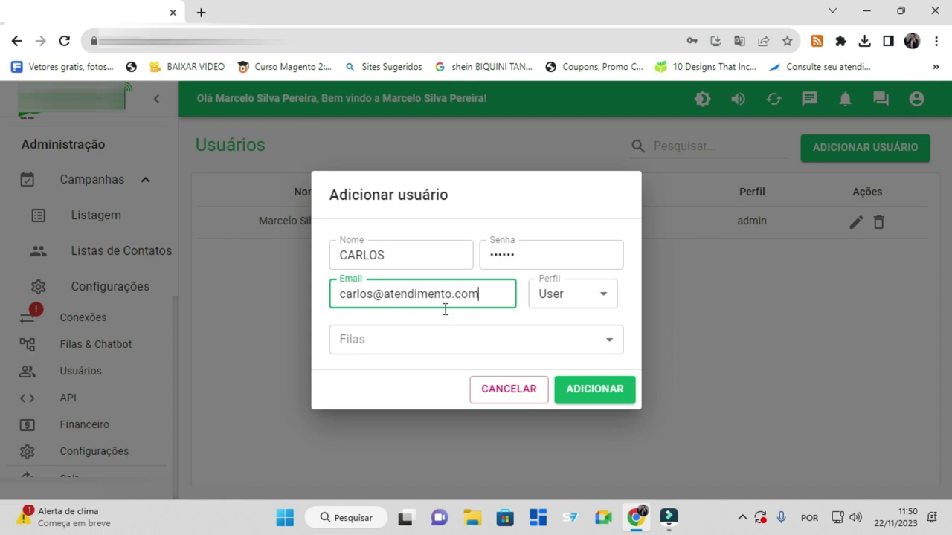
drag(493, 296, 249, 314)
- Assign the SUPORTE queue and save the user, then dismiss the browser's password offer
click(377, 340)
click(375, 338)
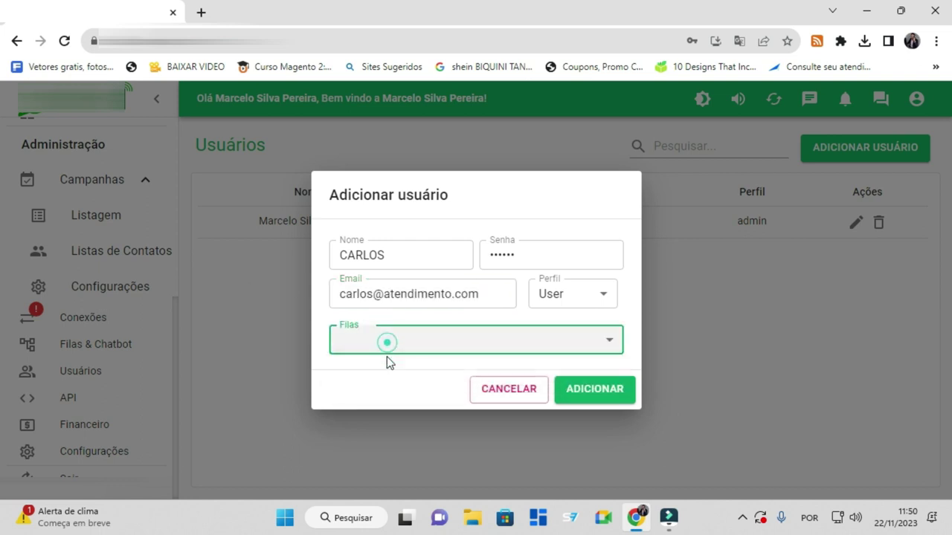
click(385, 344)
click(370, 385)
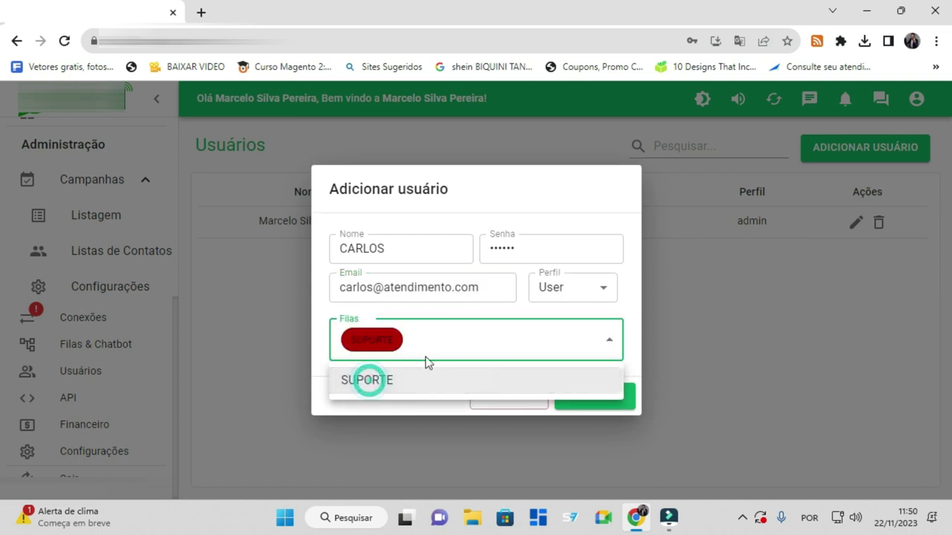
click(417, 313)
click(616, 400)
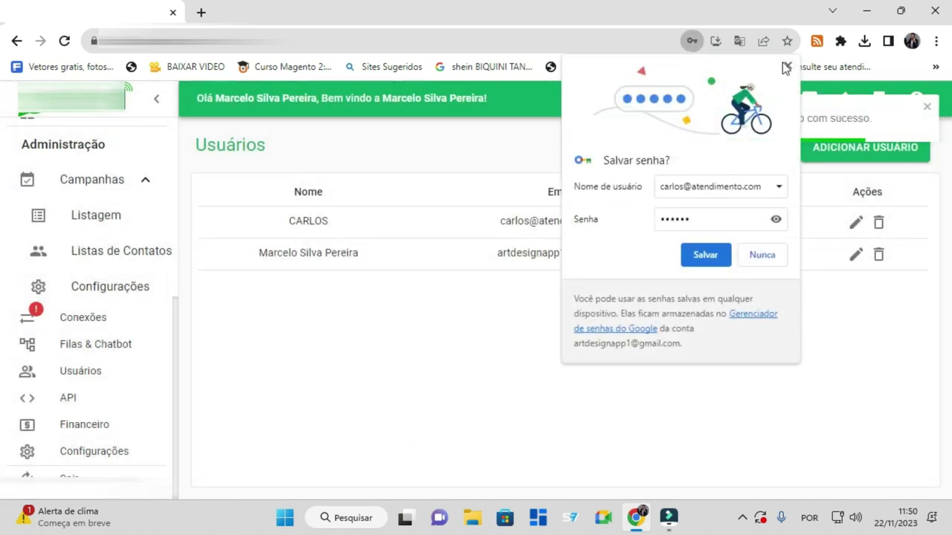
click(787, 67)
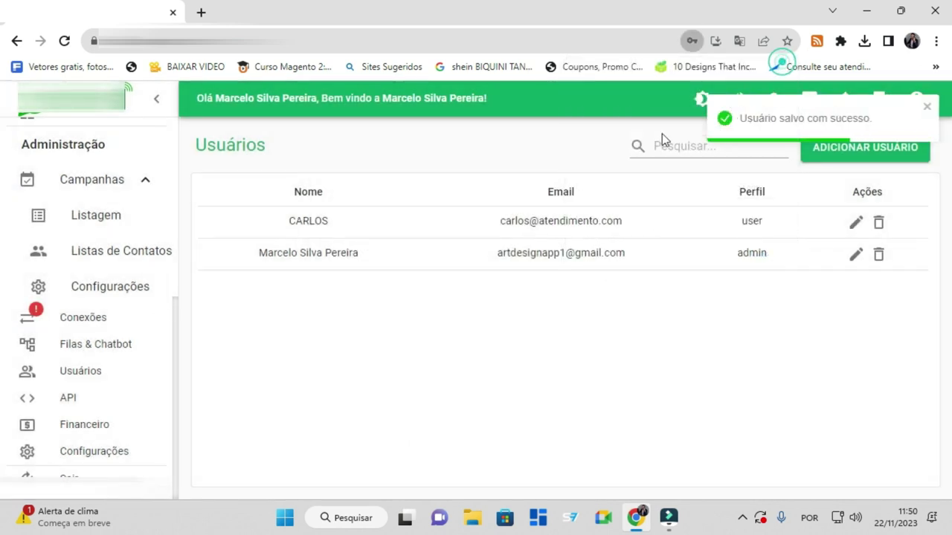
click(935, 41)
- Open a new incognito Chrome window, load the Chat Mil app address, then return to the admin's window
click(754, 101)
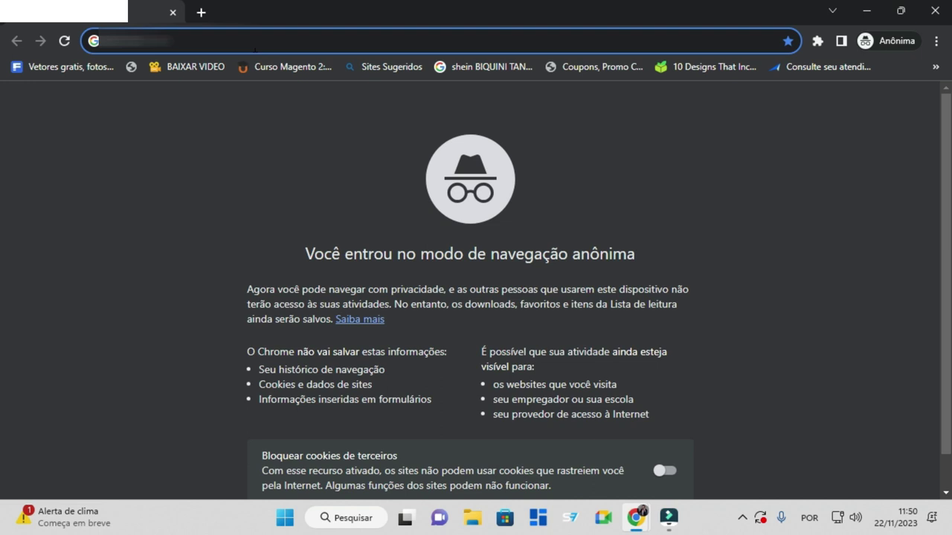
text(app)
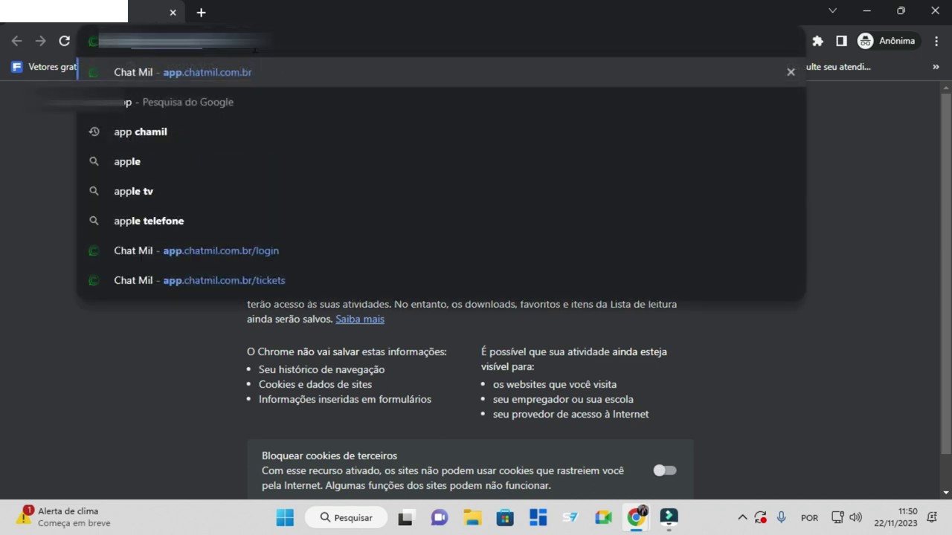
key(Return)
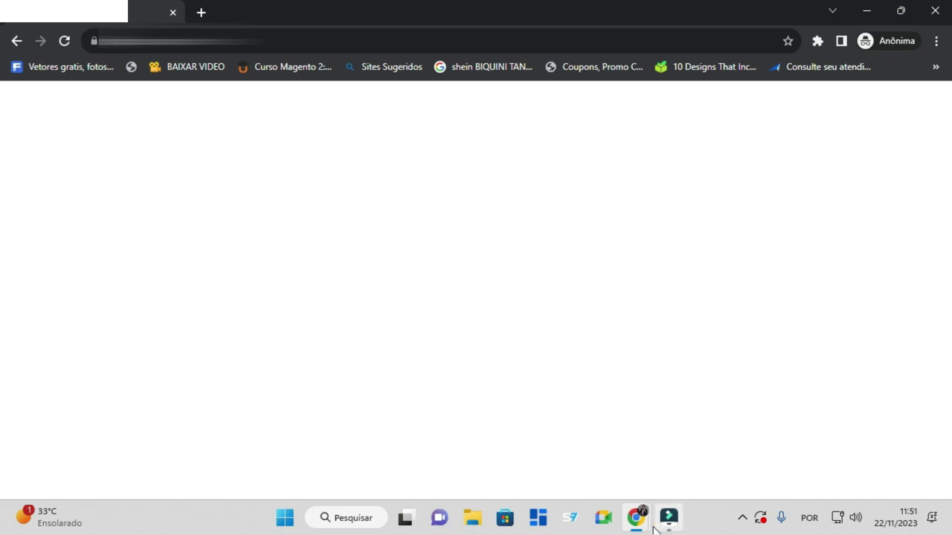
mouse_move(641, 525)
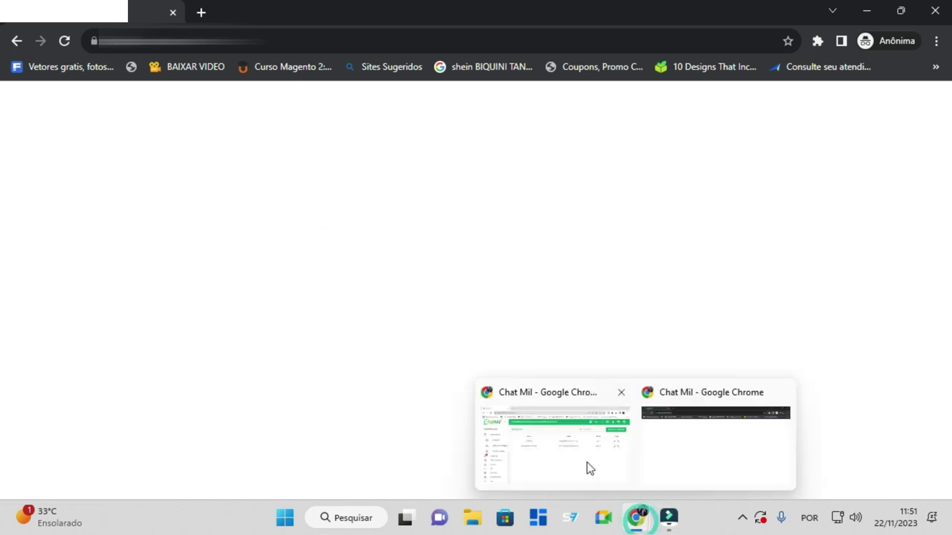
click(590, 467)
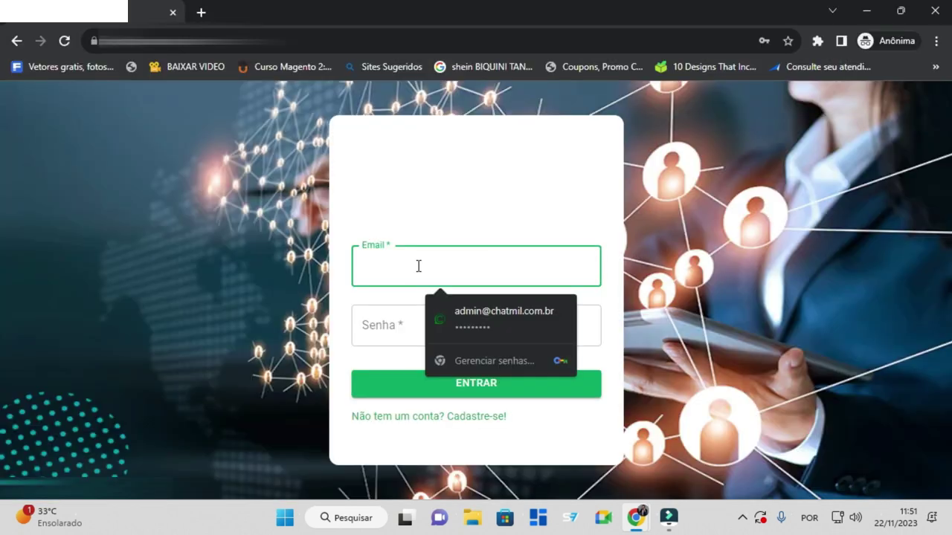
- Sign in with the new agent's autofilled e-mail and the agent's password
text(ard)
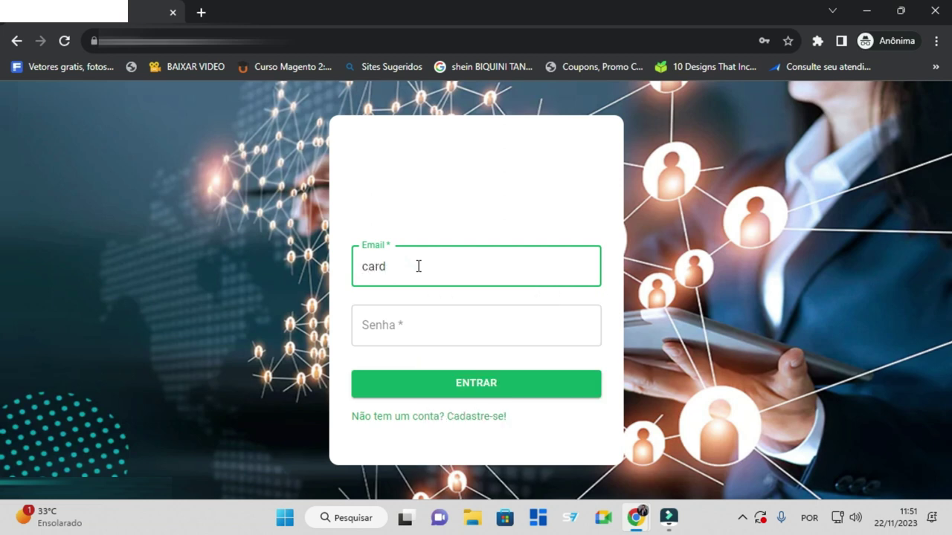
key(BackSpace)
text(los)
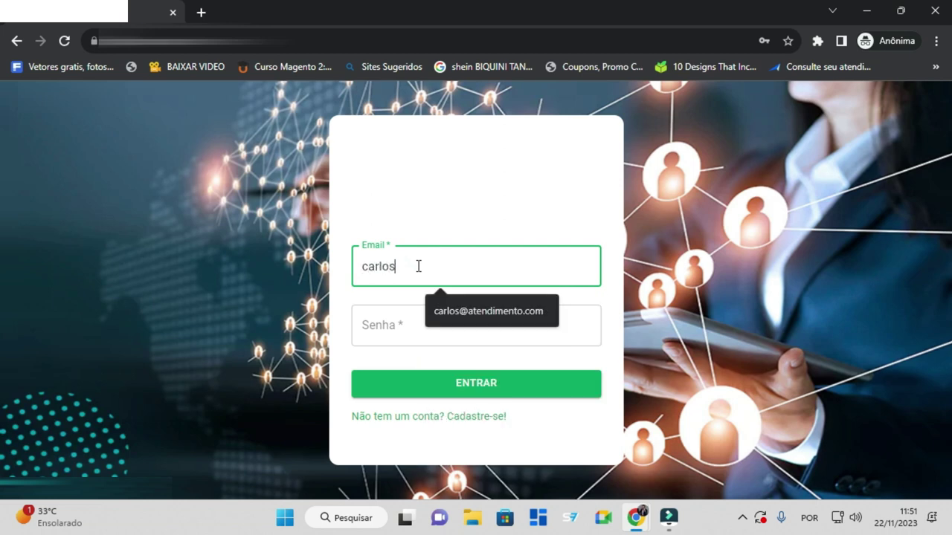
click(496, 309)
click(463, 319)
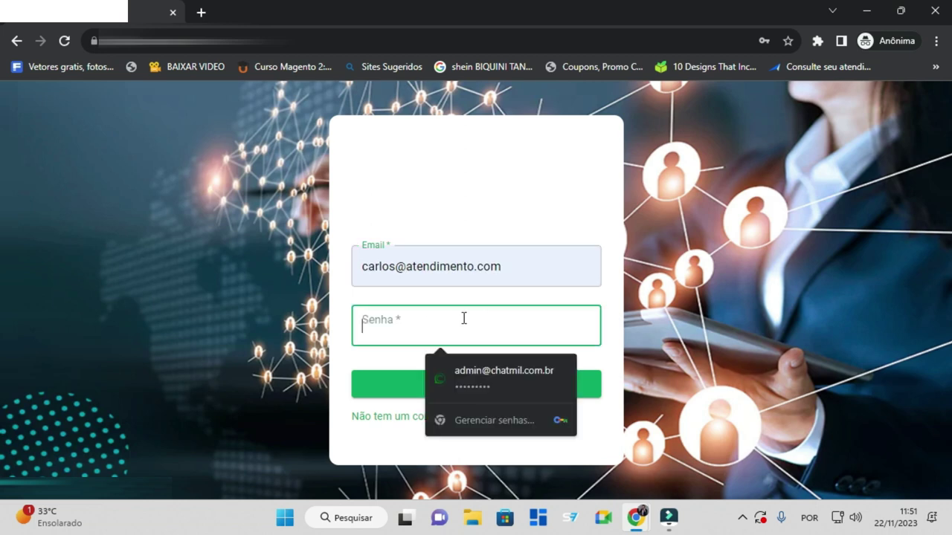
text(123)
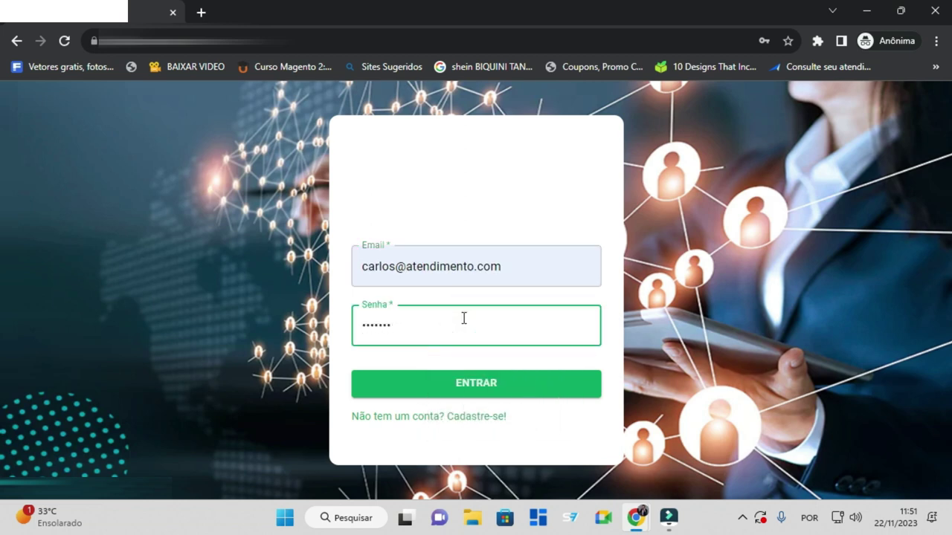
key(Return)
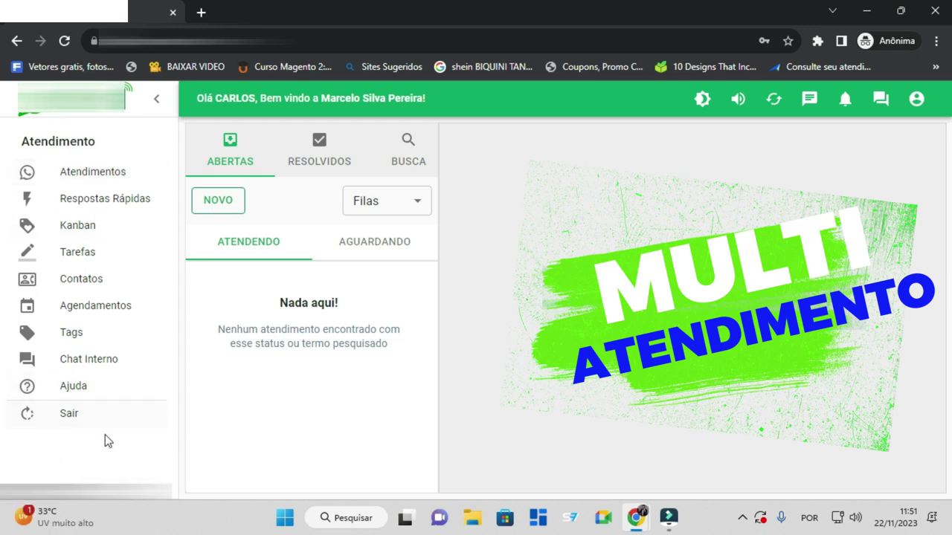
- Browse the agent's sidebar pages (chat, help, tags, schedules, contacts, tasks, Kanban, quick replies), ending on tickets
click(93, 368)
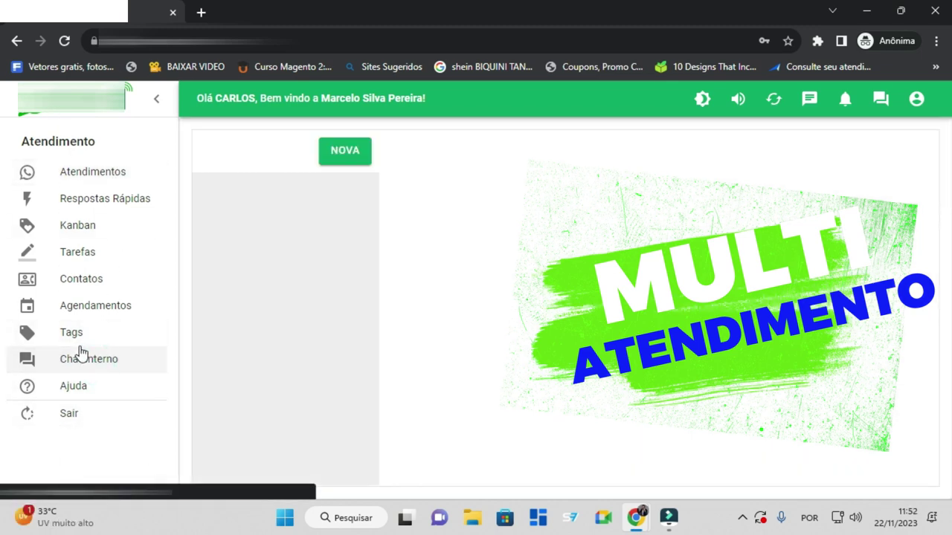
click(73, 389)
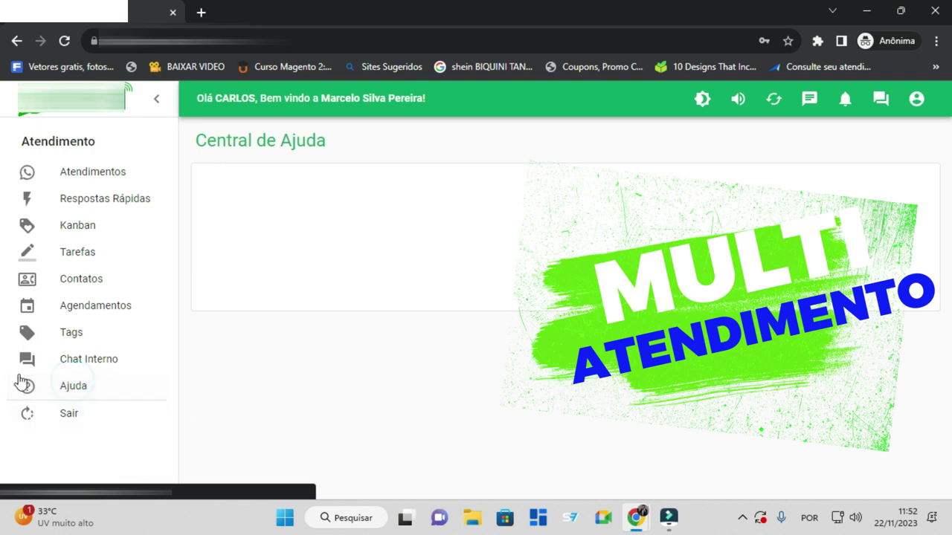
click(62, 346)
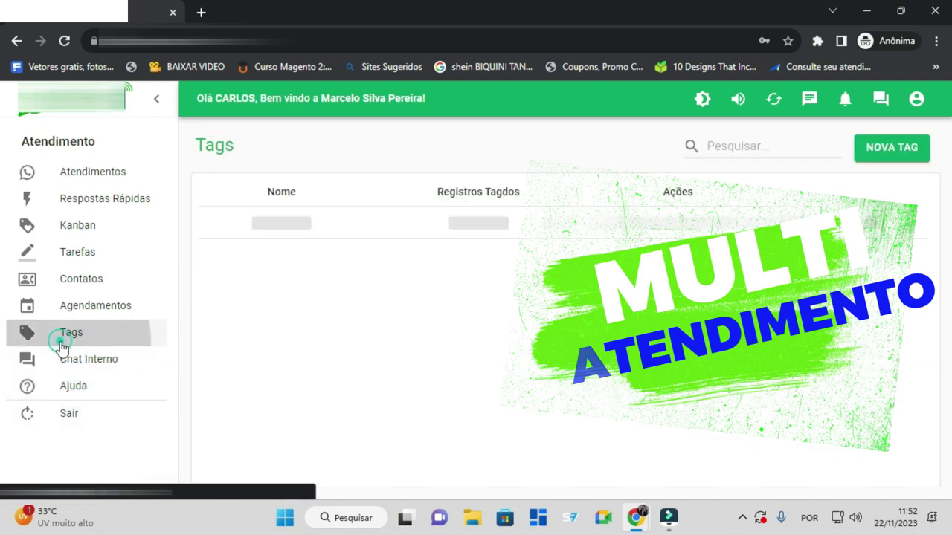
click(84, 304)
click(85, 286)
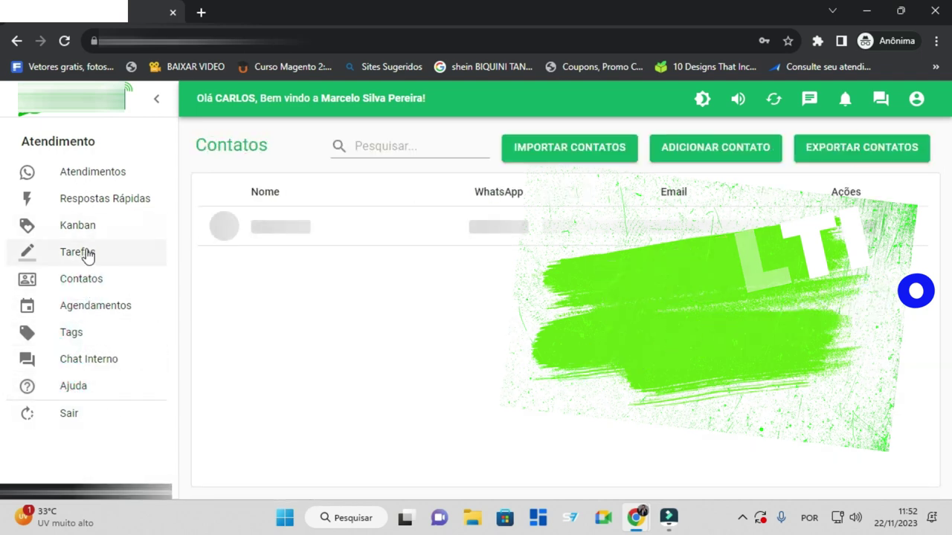
click(83, 252)
click(104, 223)
click(117, 203)
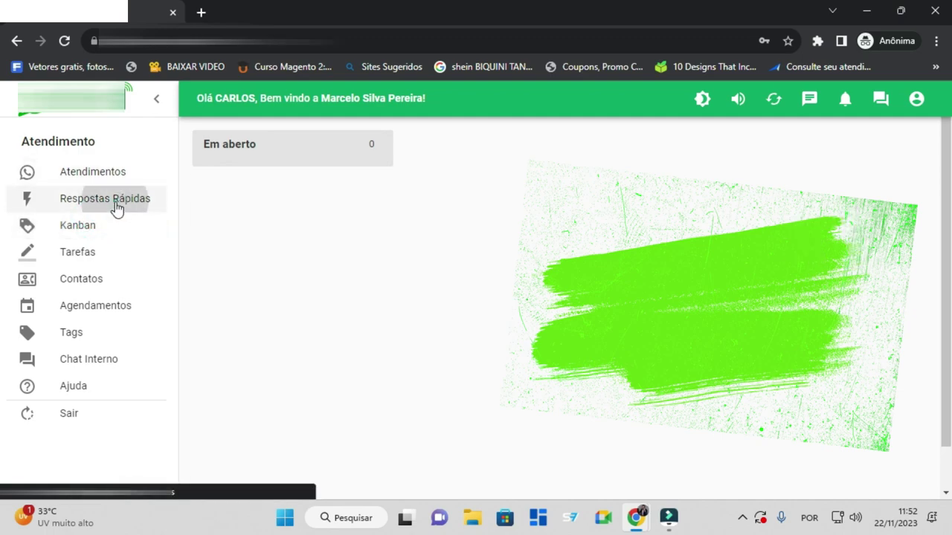
click(126, 183)
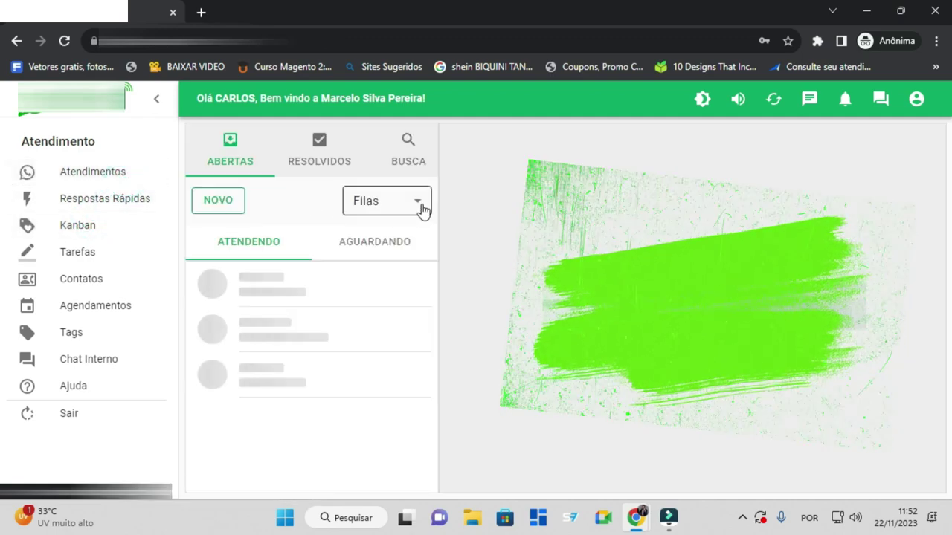
- Confirm only the SUPORTE queue is listed, then view Resolvidos, Abertas and the empty Aguardando list
click(421, 199)
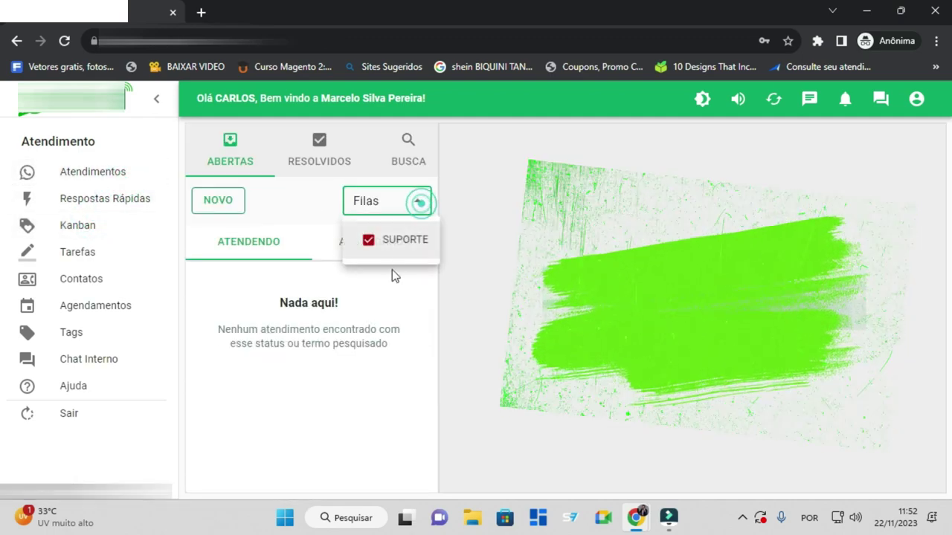
click(303, 208)
click(321, 157)
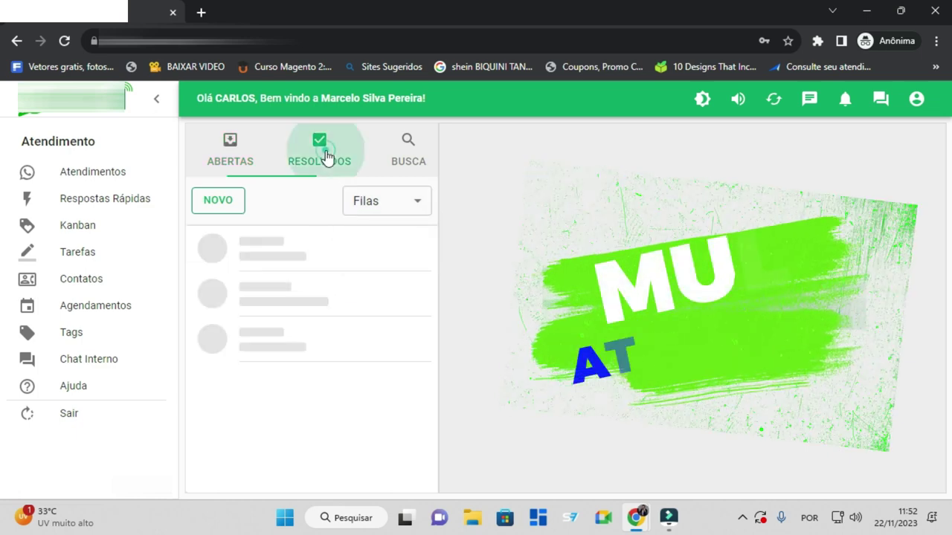
click(237, 156)
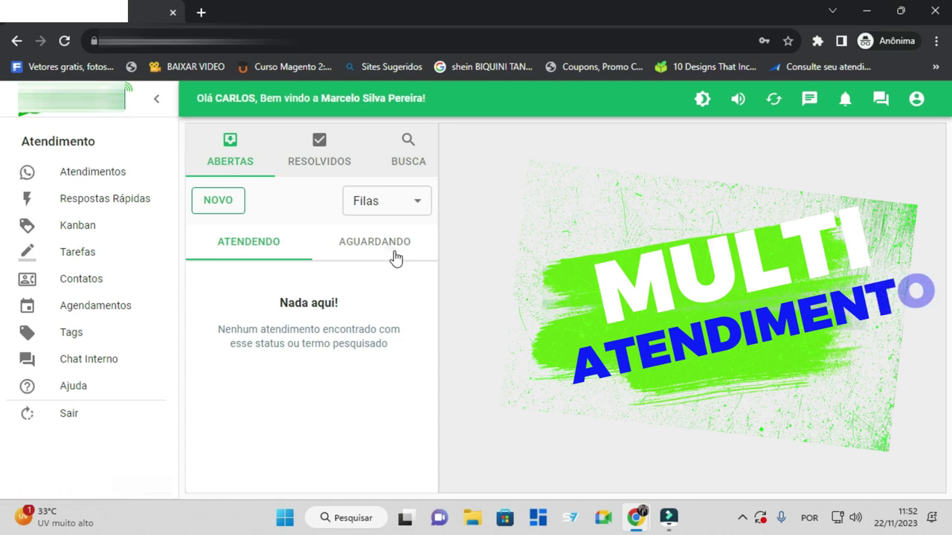
click(394, 253)
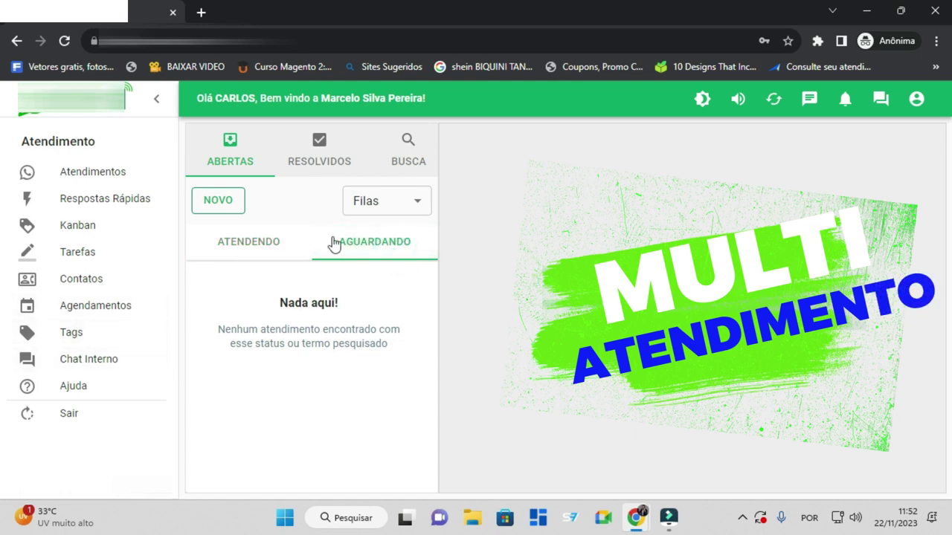
- Highlight parts of the welcome greeting to check the agent's name
drag(208, 97, 476, 103)
click(465, 110)
drag(320, 98, 427, 100)
click(425, 103)
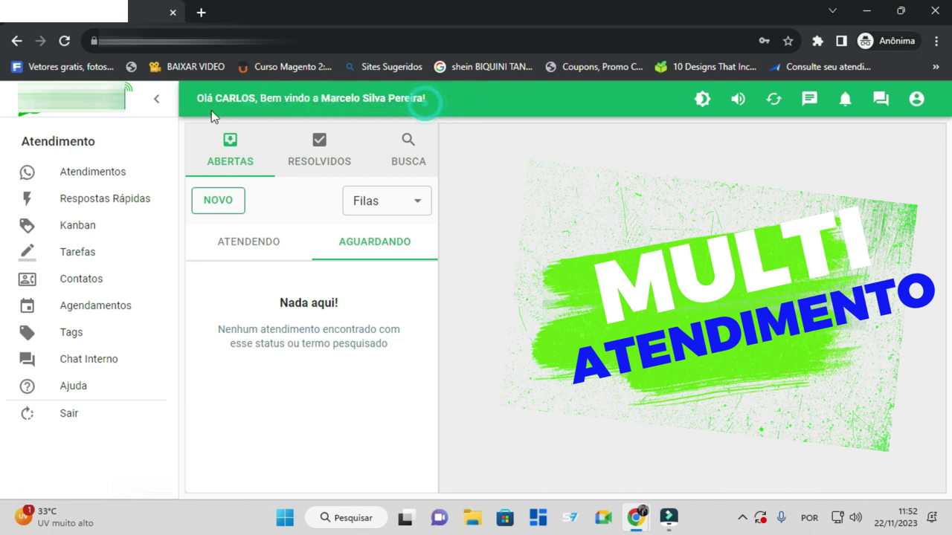
drag(207, 99, 551, 102)
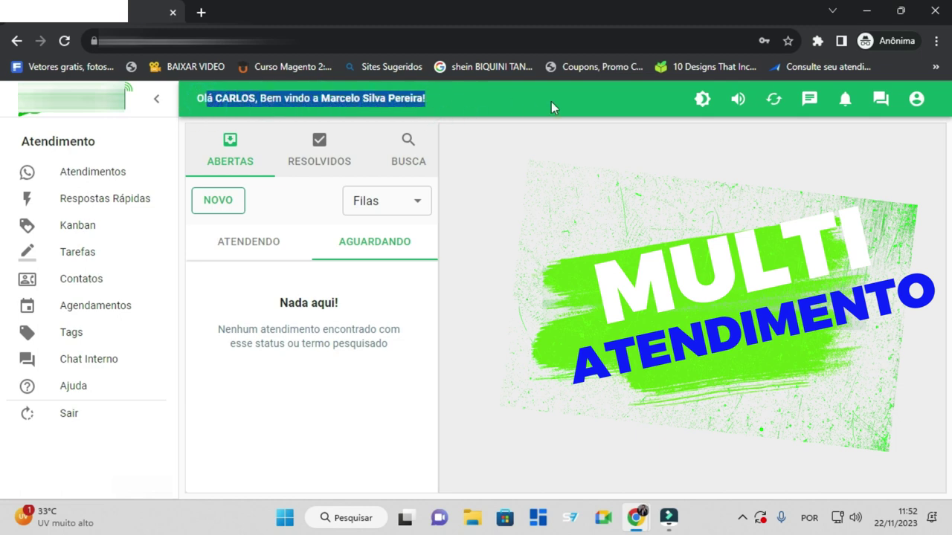
click(551, 101)
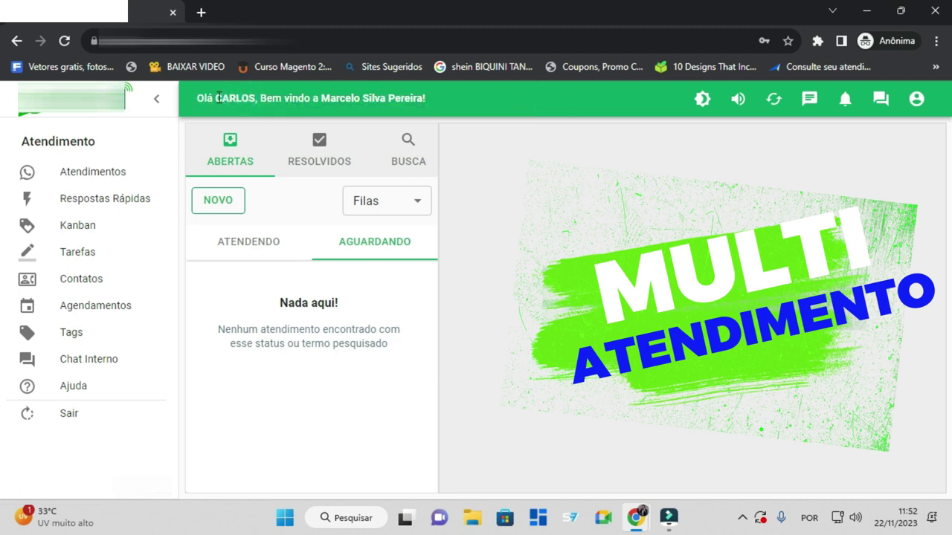
drag(219, 97, 253, 95)
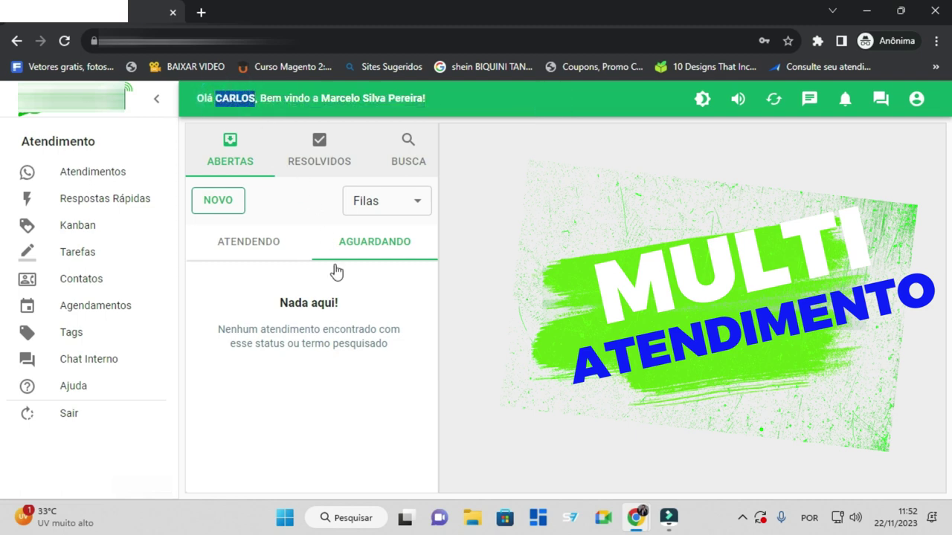